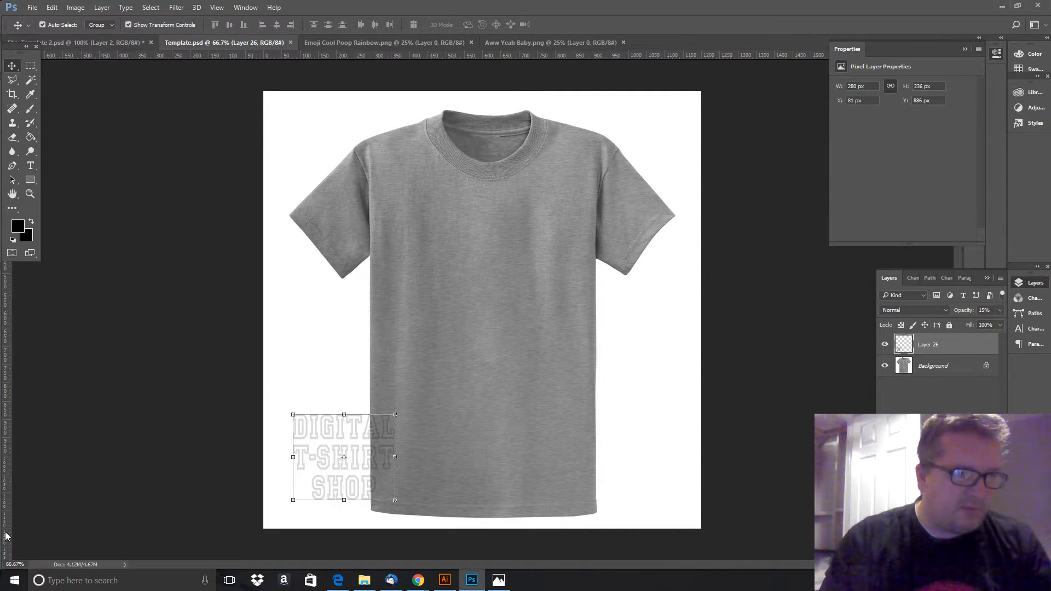
- Check the T-shirt template's pixel dimensions in Image Size and leave them as they are
left_click(77, 8)
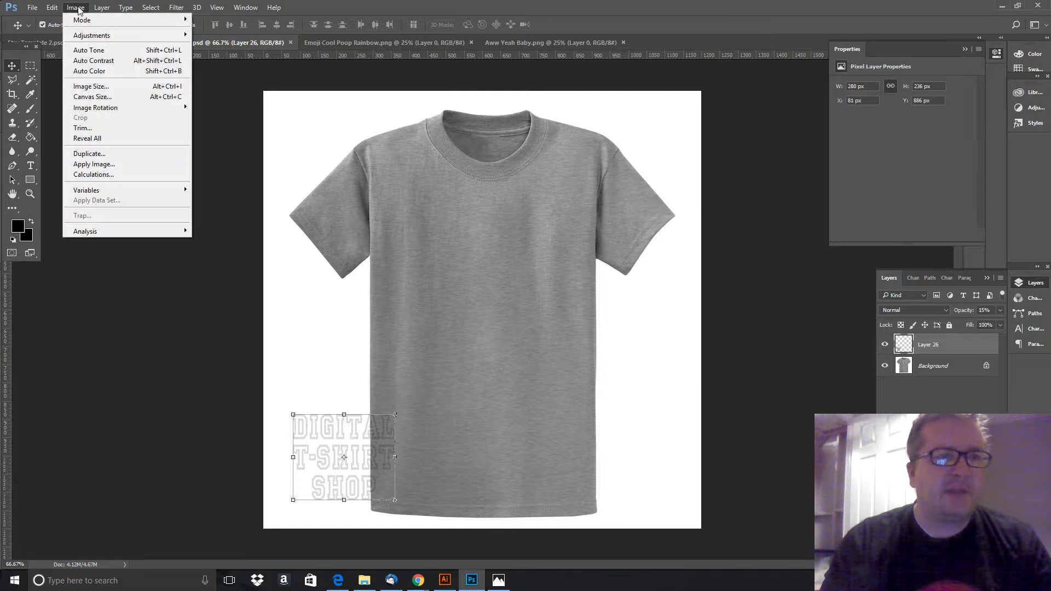
left_click(88, 86)
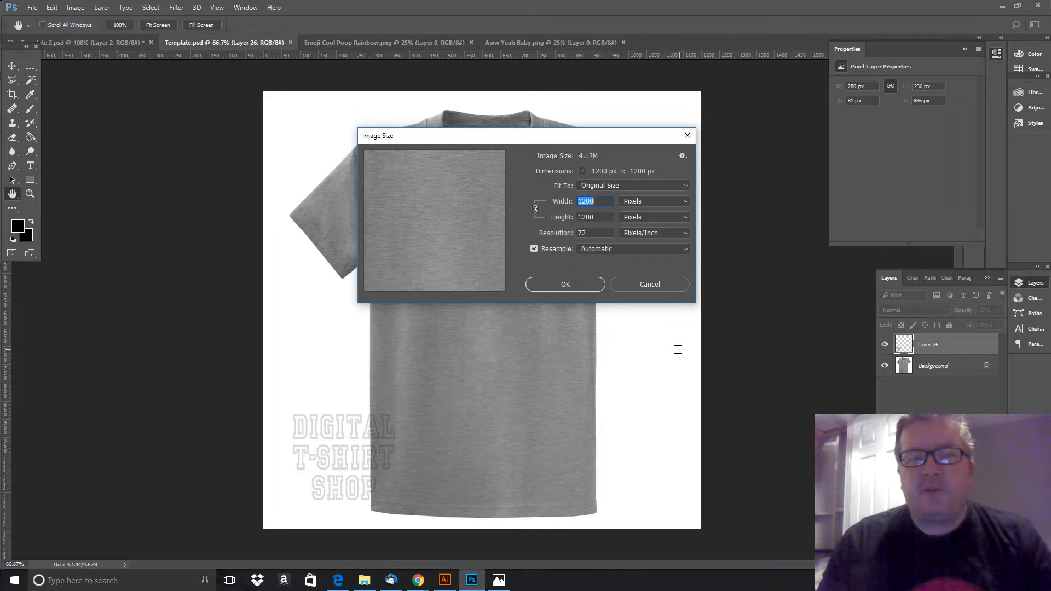
left_click(646, 284)
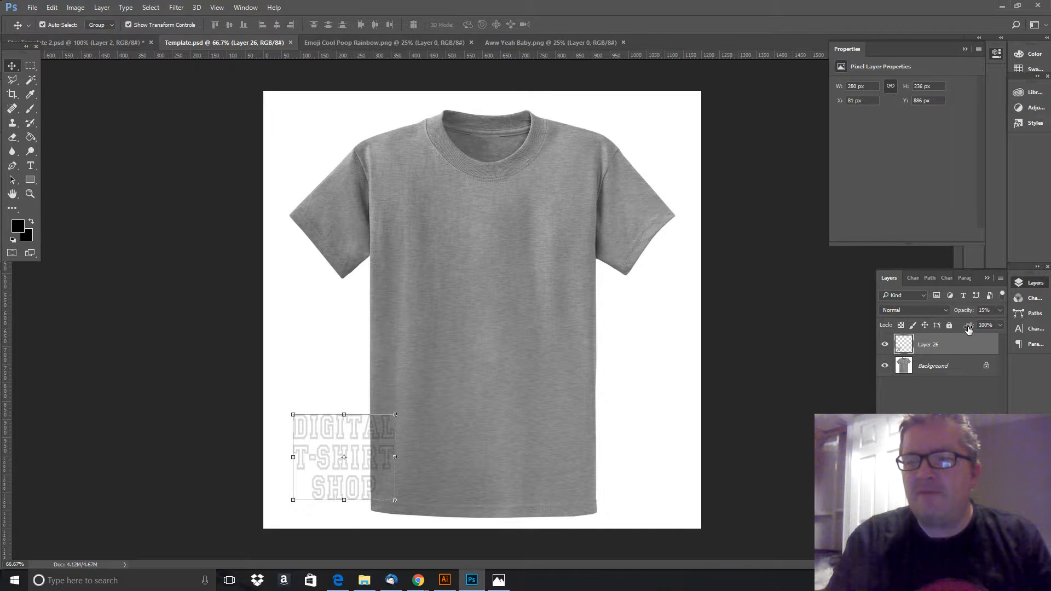
- Hide and show the DIGITAL T-SHIRT SHOP watermark layer, then preview it at 100% opacity and return it to 15%
left_click(885, 345)
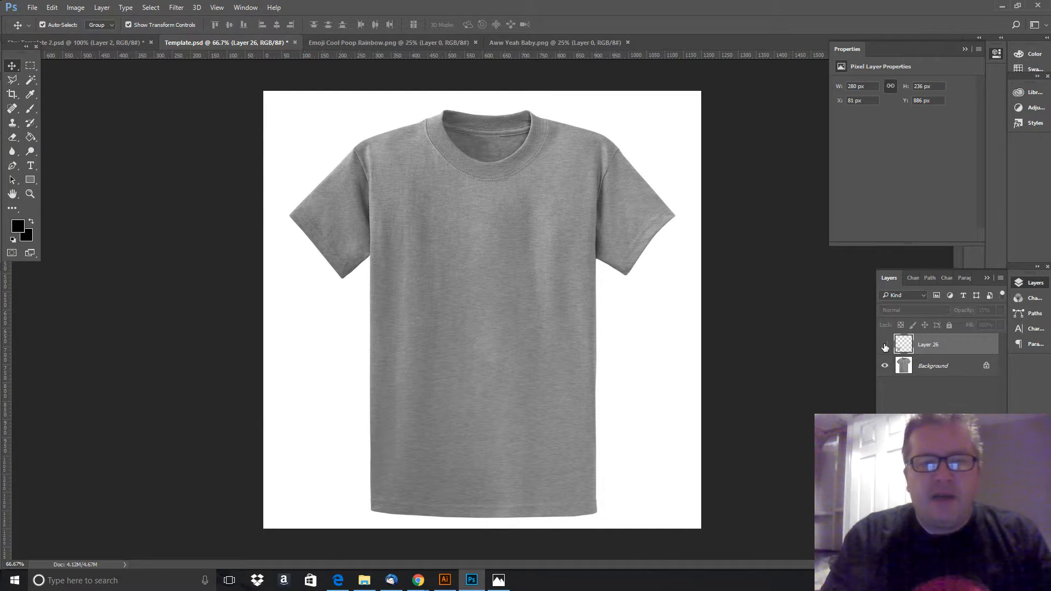
left_click(885, 346)
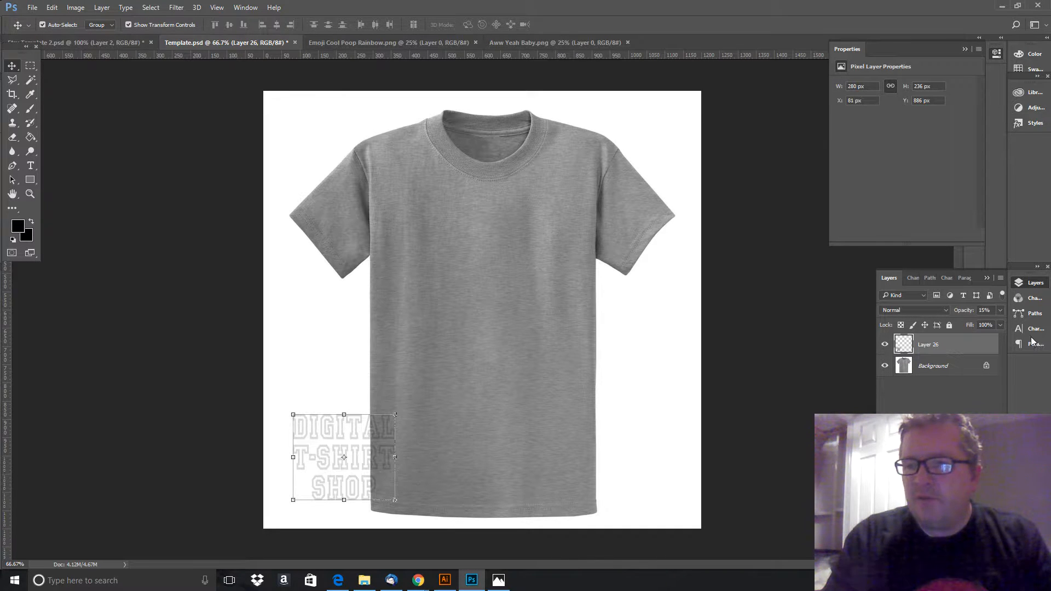
left_click(999, 311)
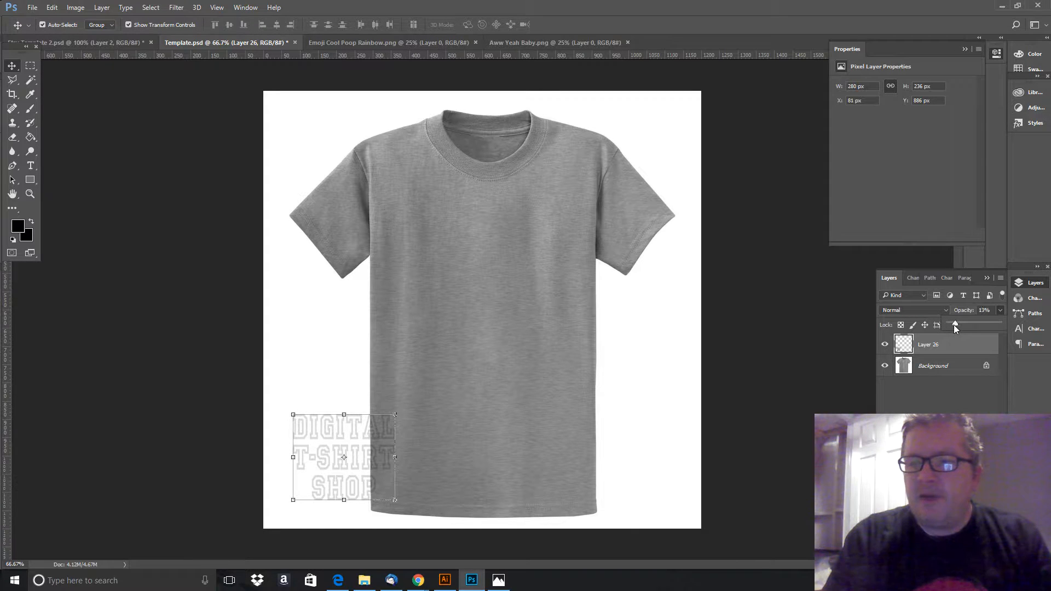
left_click_drag(953, 324, 1000, 330)
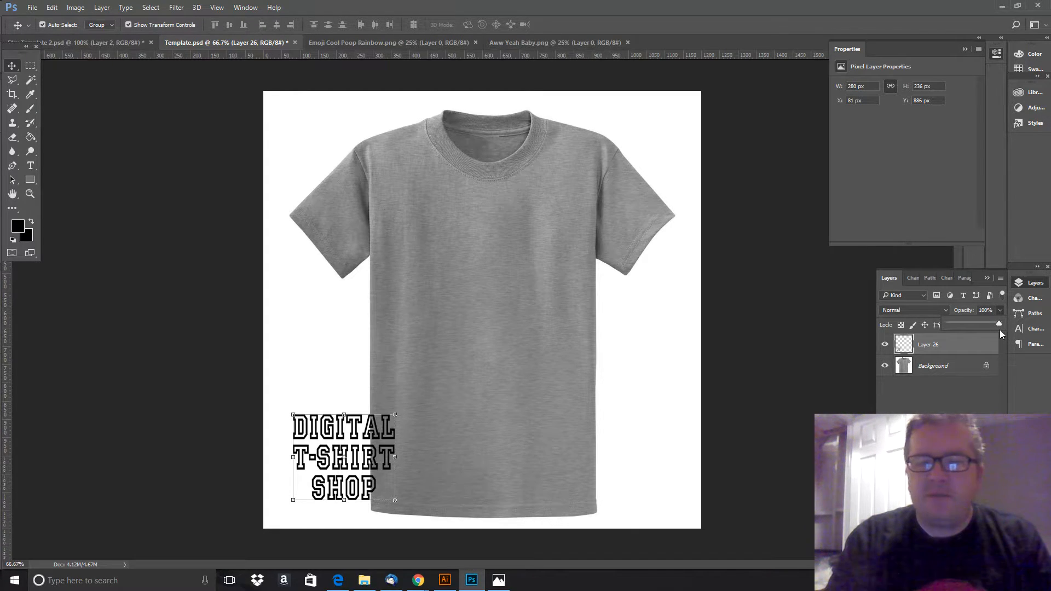
left_click_drag(998, 324, 956, 325)
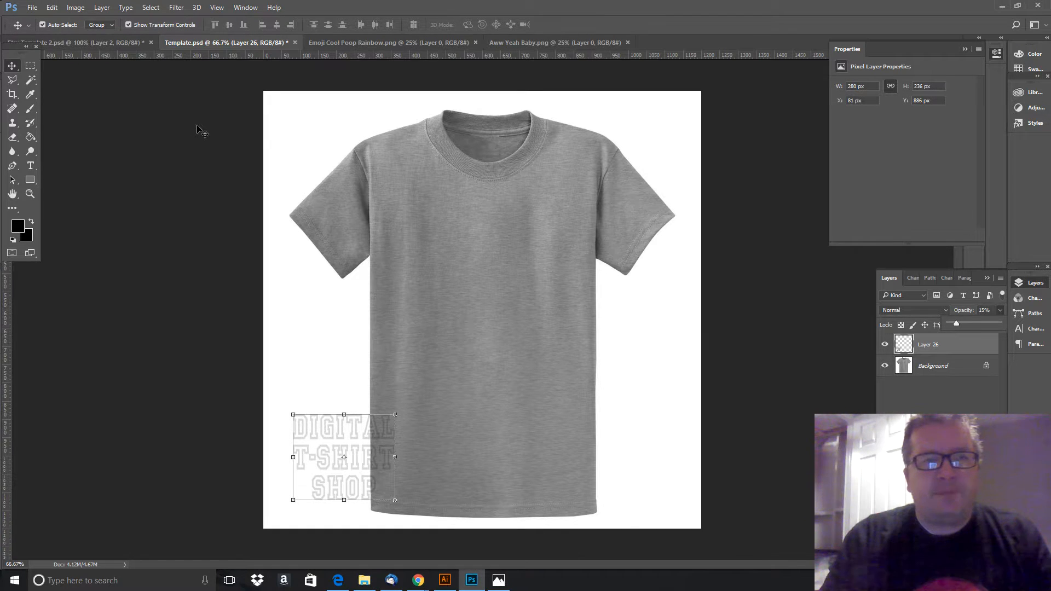
- Copy the entire Emoji Cool Poop Rainbow.png artwork and paste it into Template.psd
left_click(363, 45)
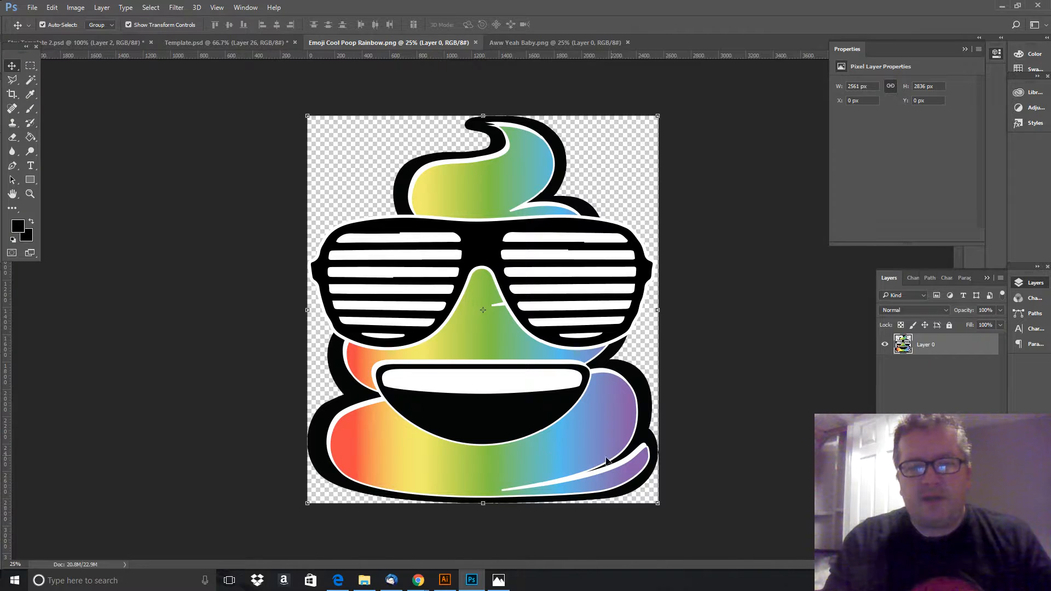
left_click(31, 65)
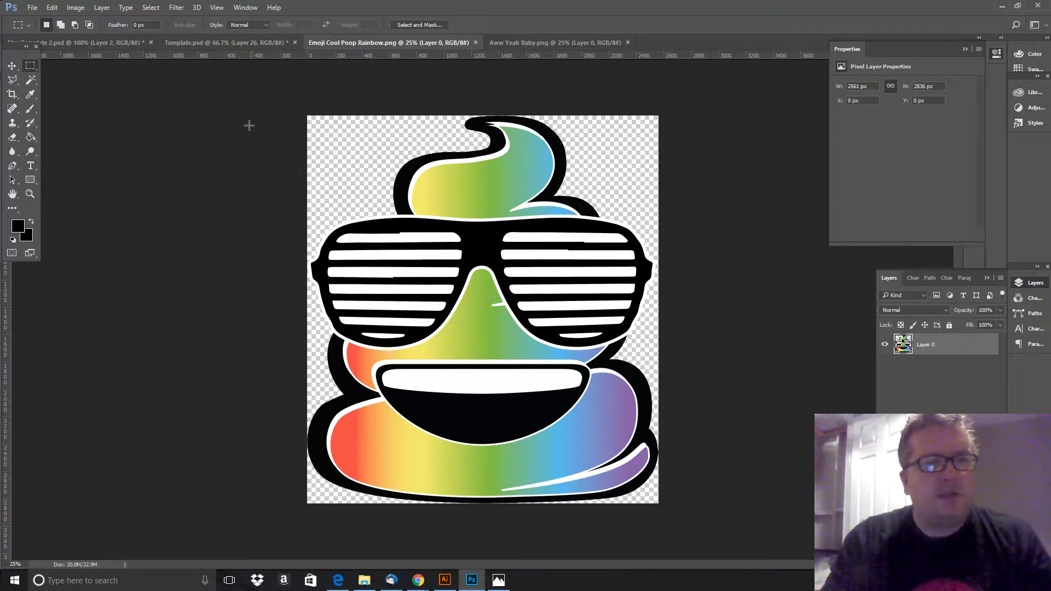
left_click_drag(305, 115, 717, 496)
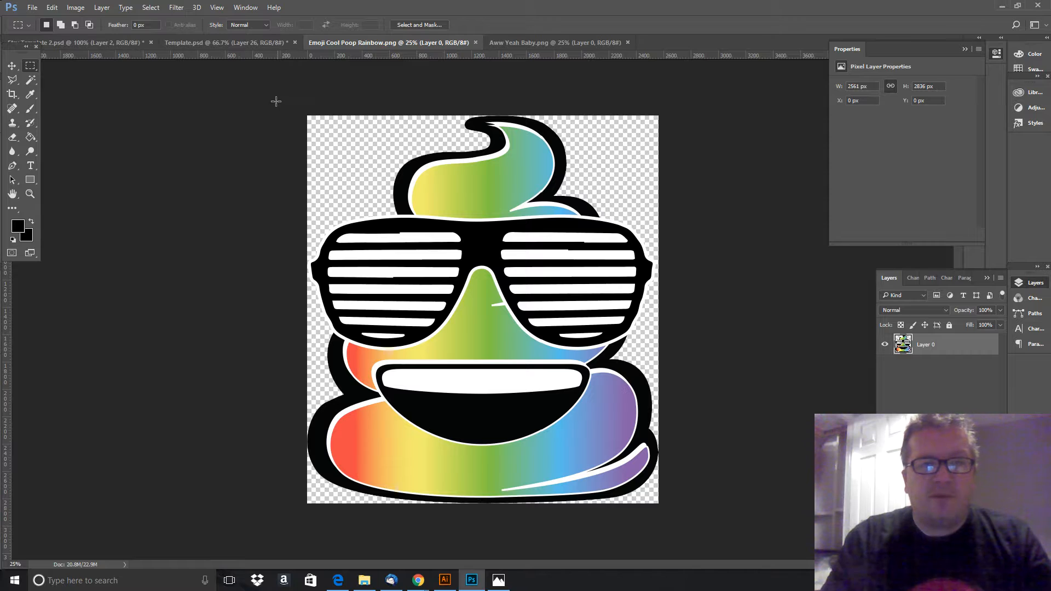
left_click_drag(276, 101, 707, 532)
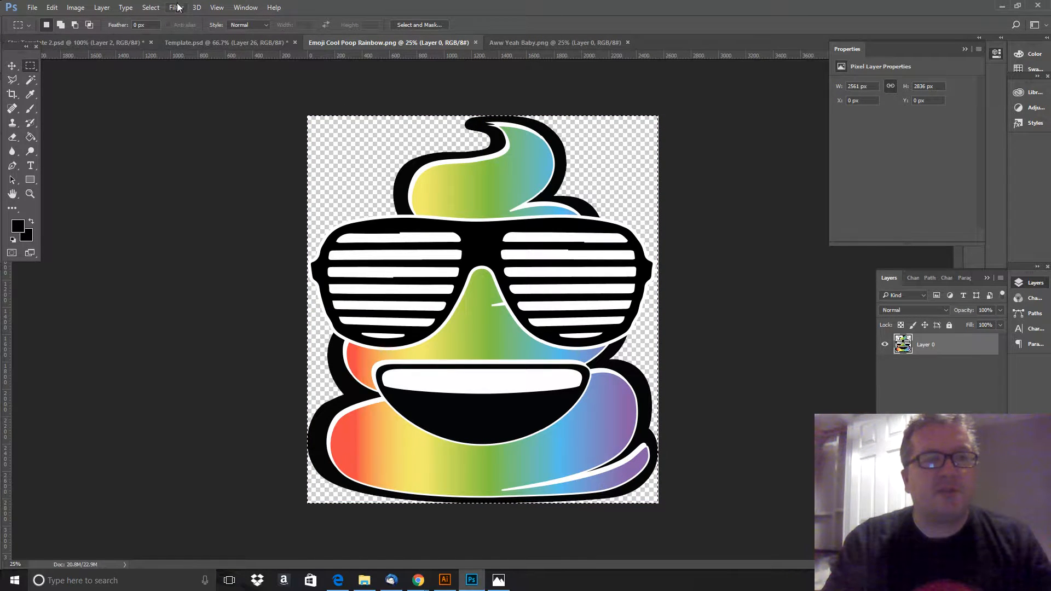
key("ctrl+c")
left_click(221, 44)
key("ctrl+v")
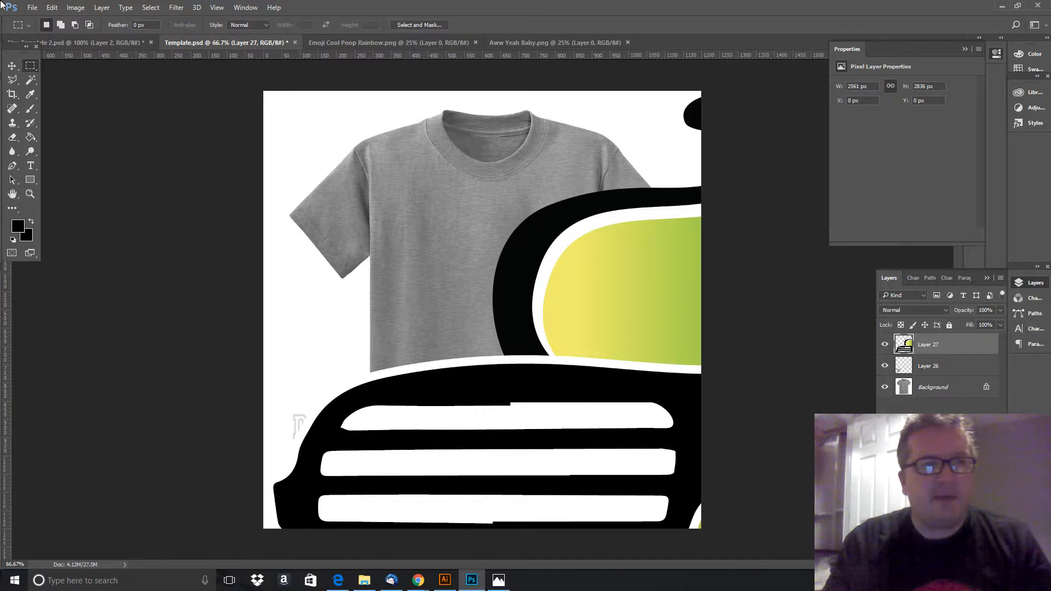
- Scale the pasted emoji down to about 375 × 415 px on the shirt's chest and apply the transform
left_click(12, 68)
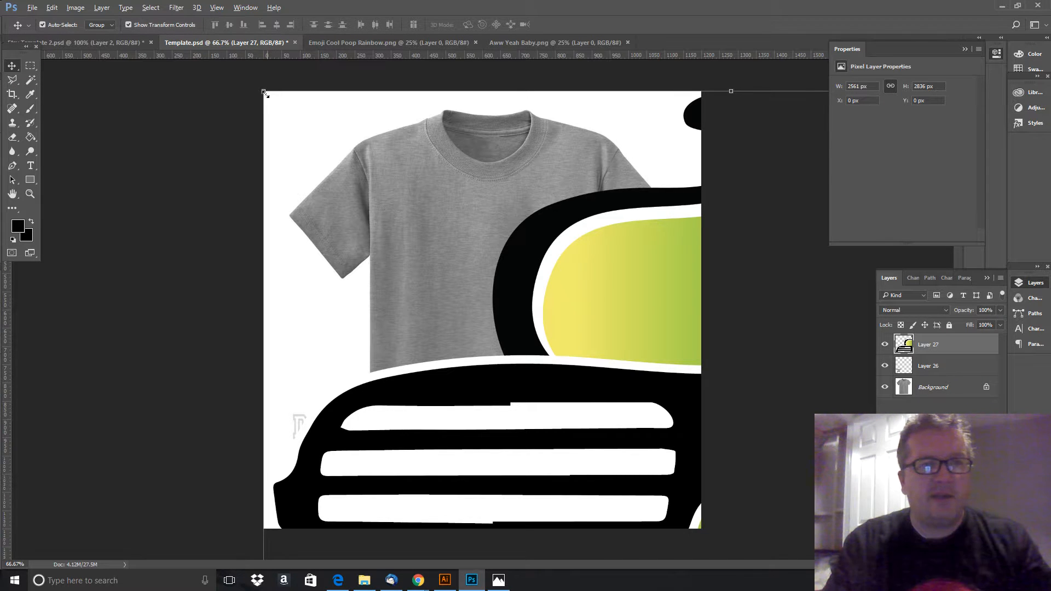
left_click_drag(264, 92, 739, 426)
left_click_drag(759, 530, 535, 241)
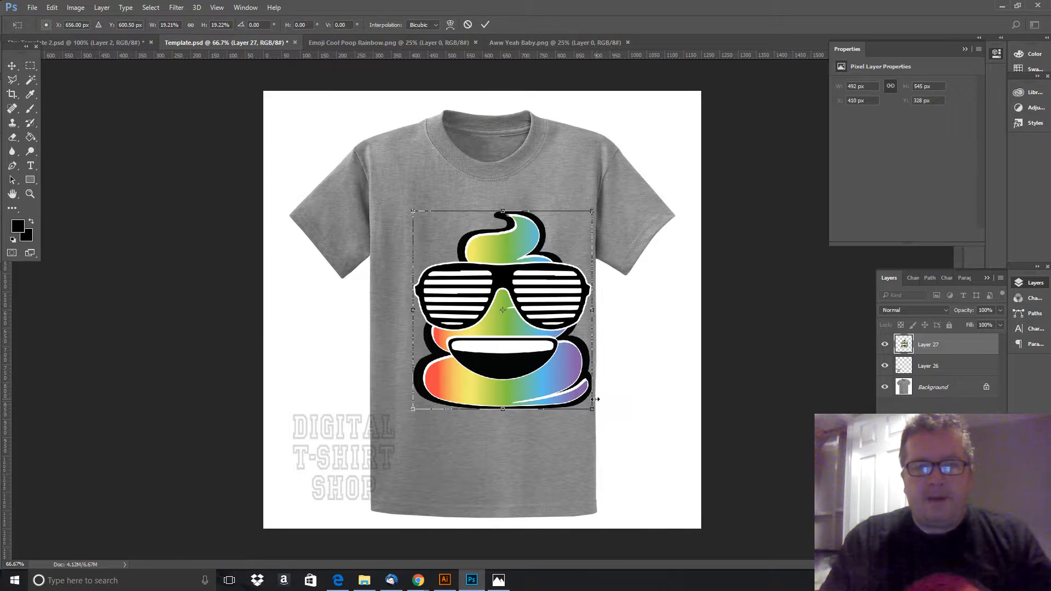
left_click_drag(591, 408, 553, 357)
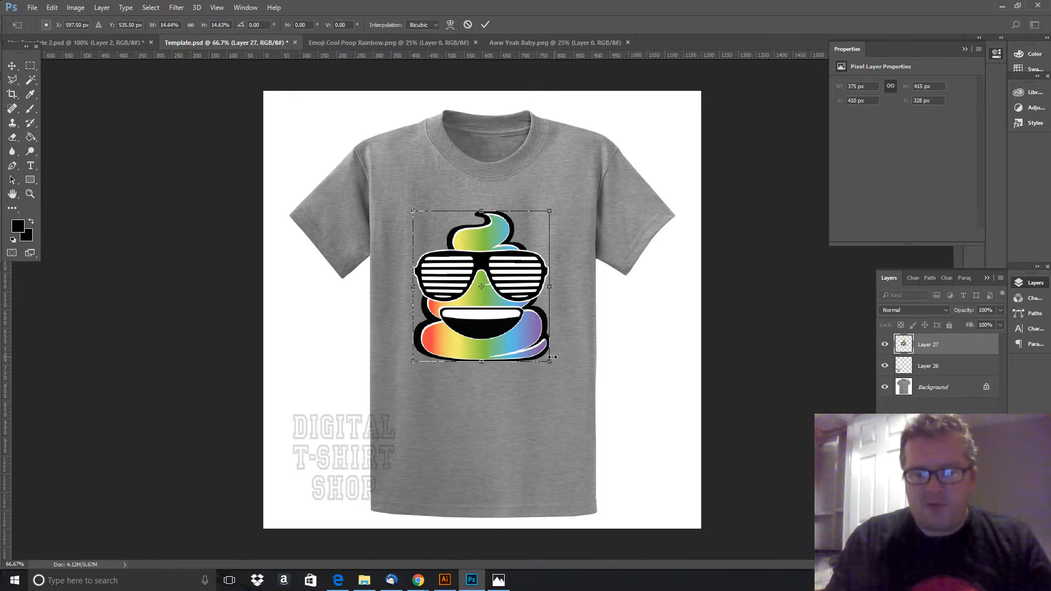
left_click(10, 68)
left_click(479, 222)
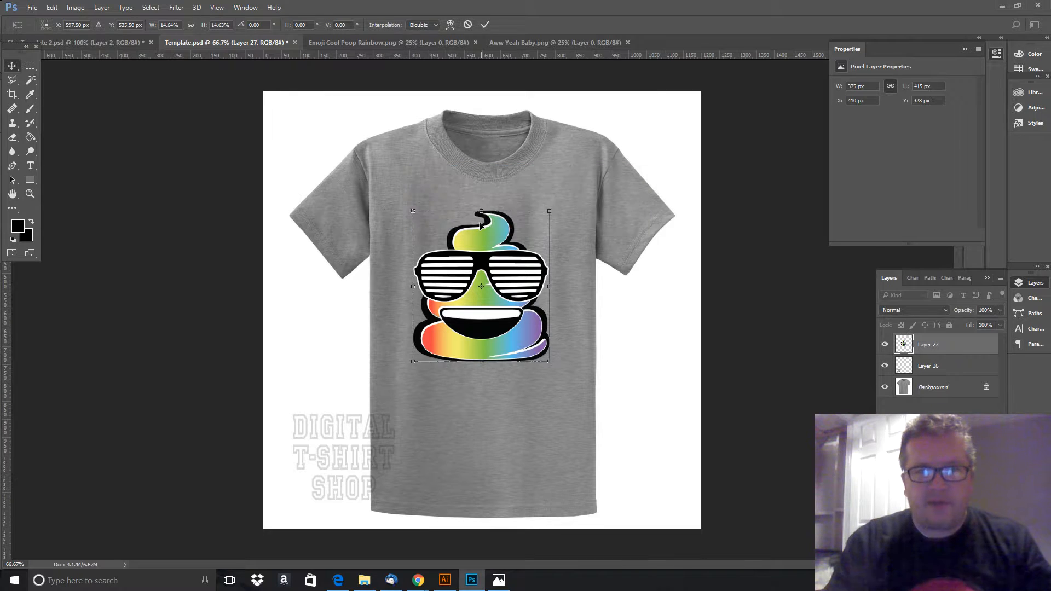
- Nudge the emoji right and up to X 418 px, Y 318 px to centre it on the chest
key("Right")
key("Right")
key("Right")
key("Right")
key("Right")
key("Right")
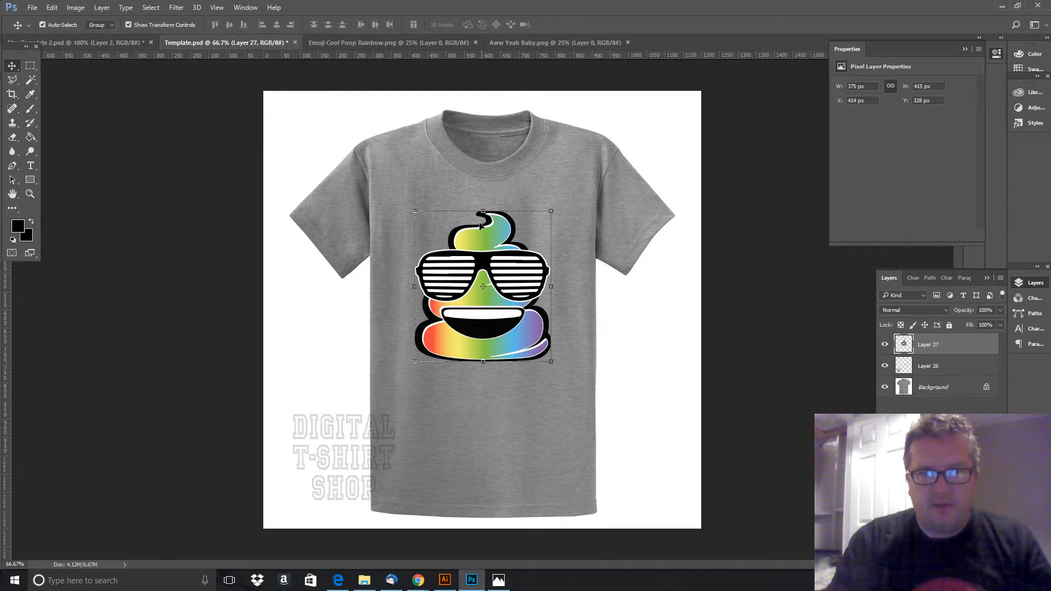
key("Right")
key("Up")
key("Up")
key("Up")
key("Up")
key("Up")
key("Up")
key("Up")
key("Up")
key("Up")
key("Up")
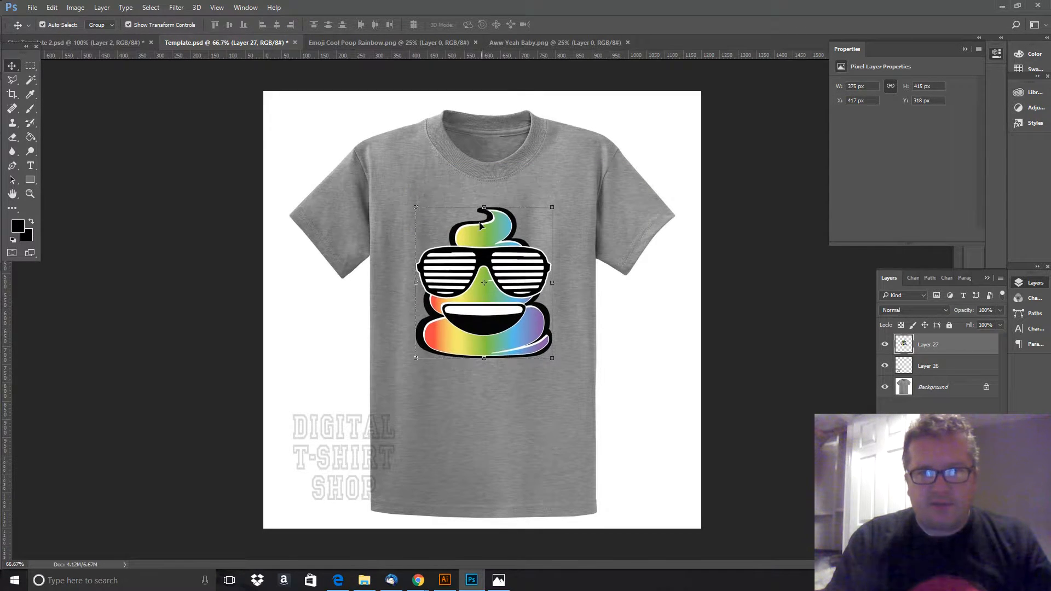
key("Right")
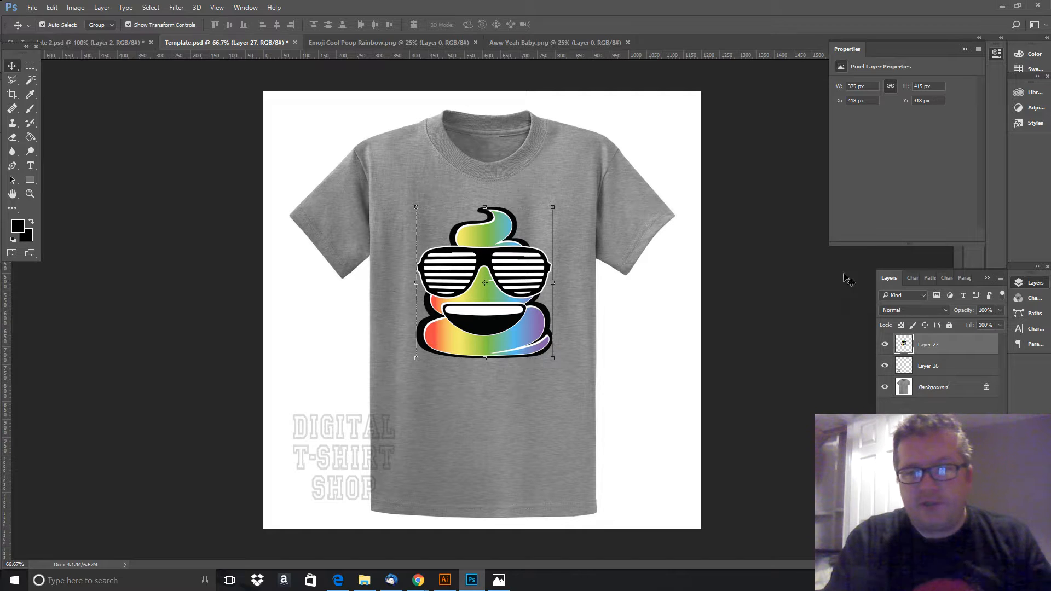
- Try to hide the emoji's white areas by adjusting the This Layer Blend If range in the layer's blending options
right_click(940, 344)
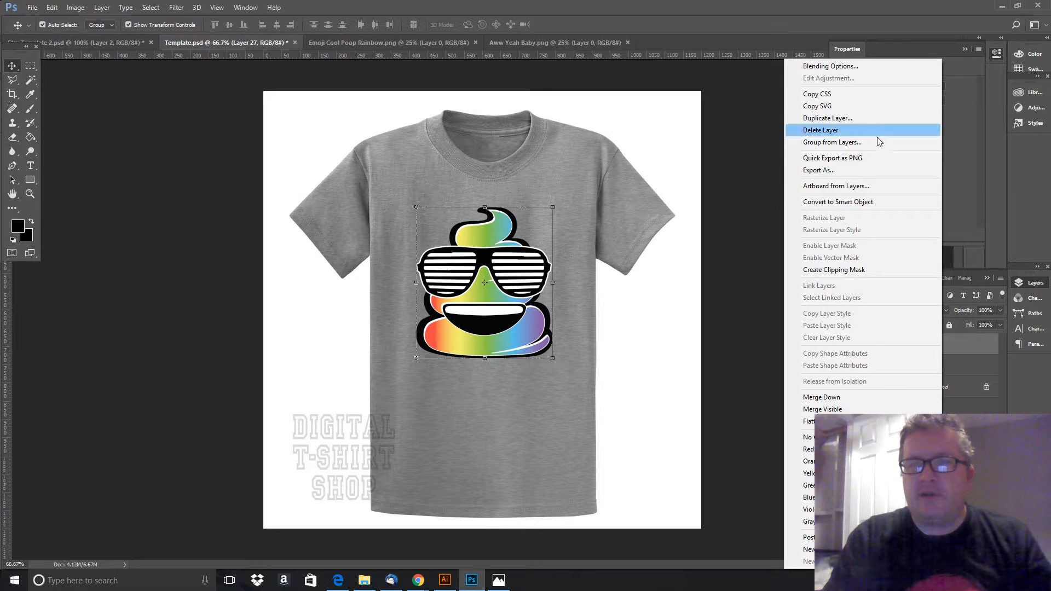
left_click(856, 69)
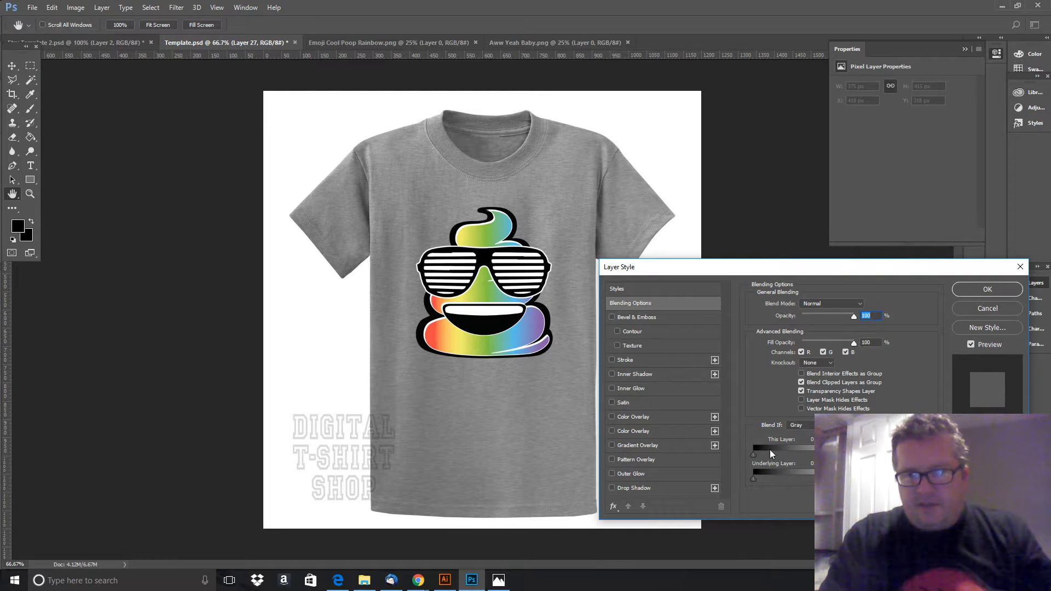
left_click_drag(892, 455, 876, 455)
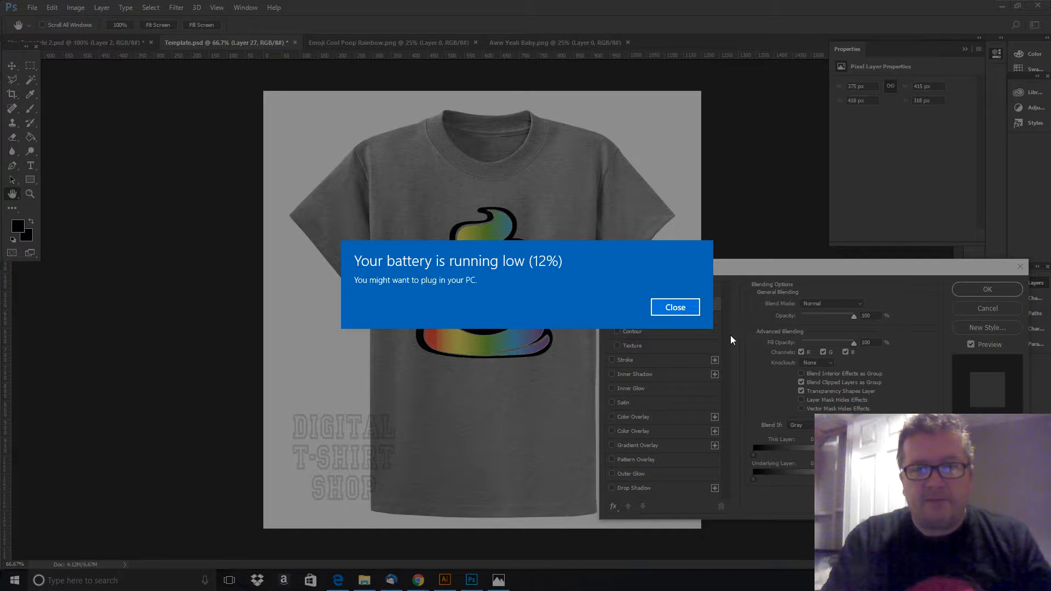
left_click(678, 308)
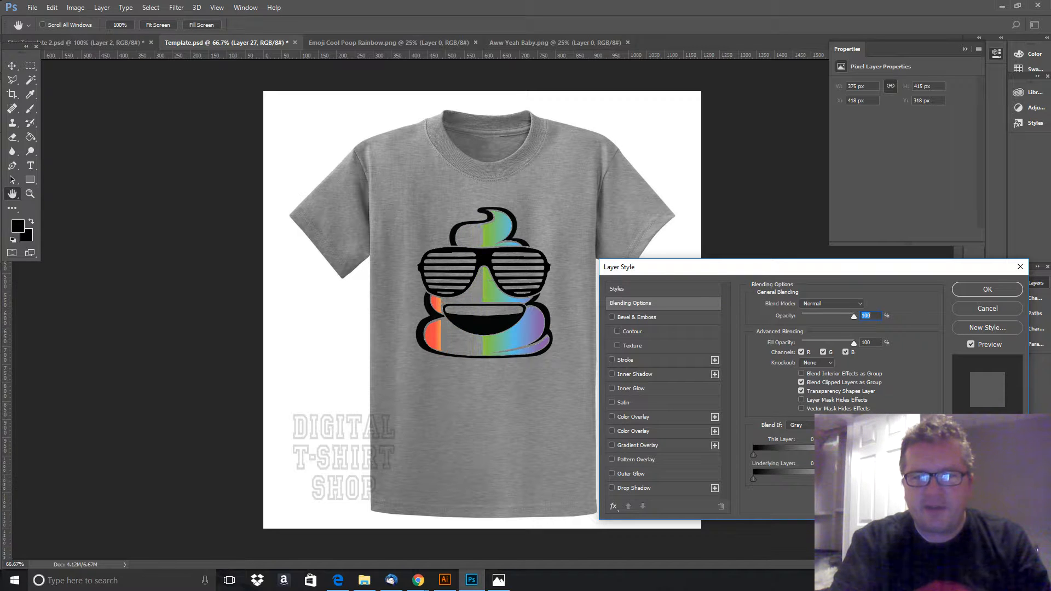
left_click_drag(830, 454, 888, 453)
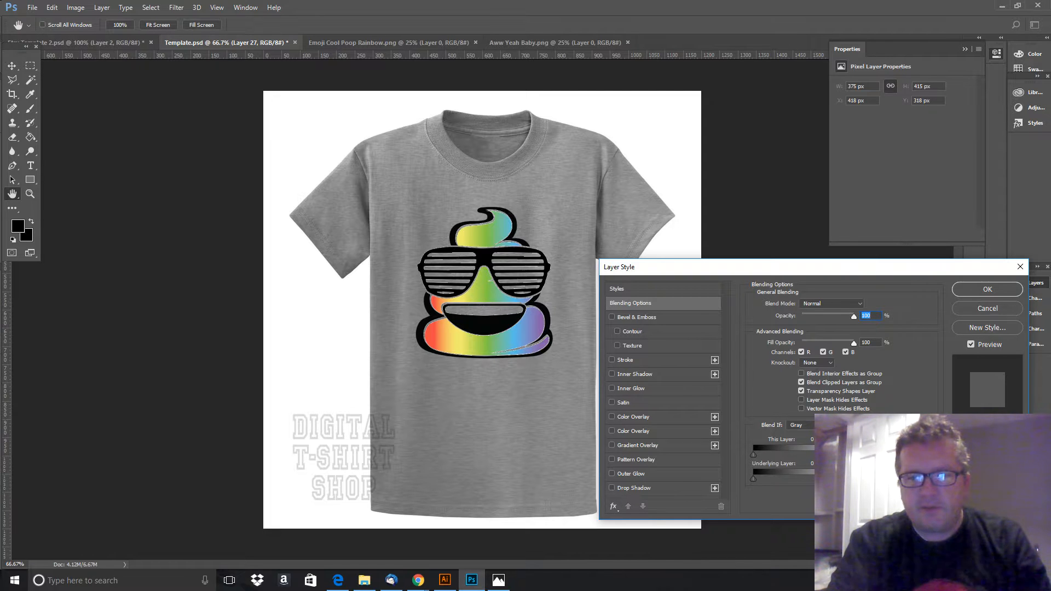
mouse_move(934, 479)
left_mouse_down()
mouse_move(812, 480)
mouse_move(935, 480)
left_mouse_up()
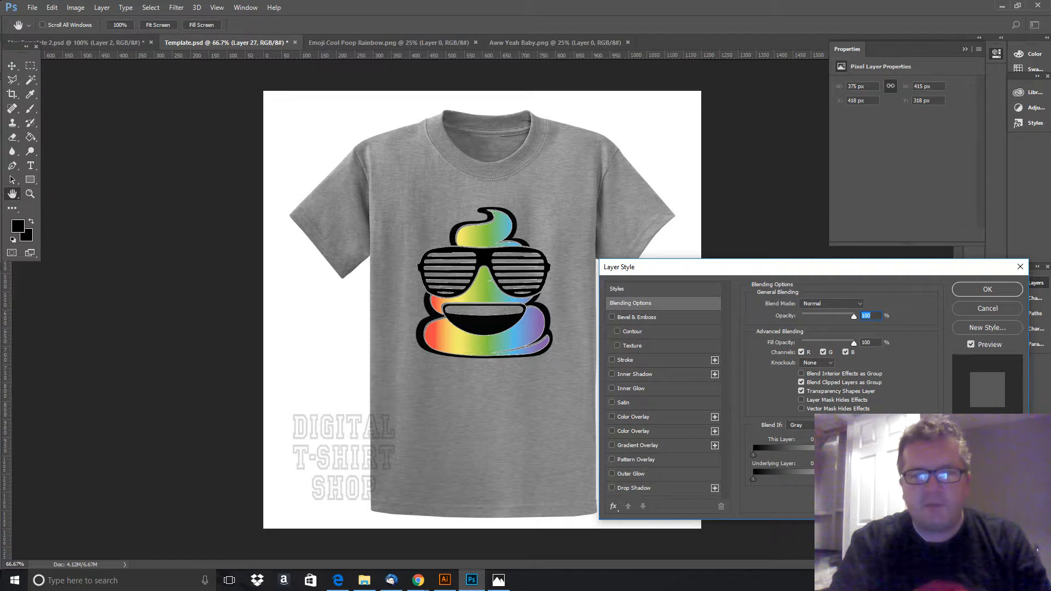
left_click(990, 311)
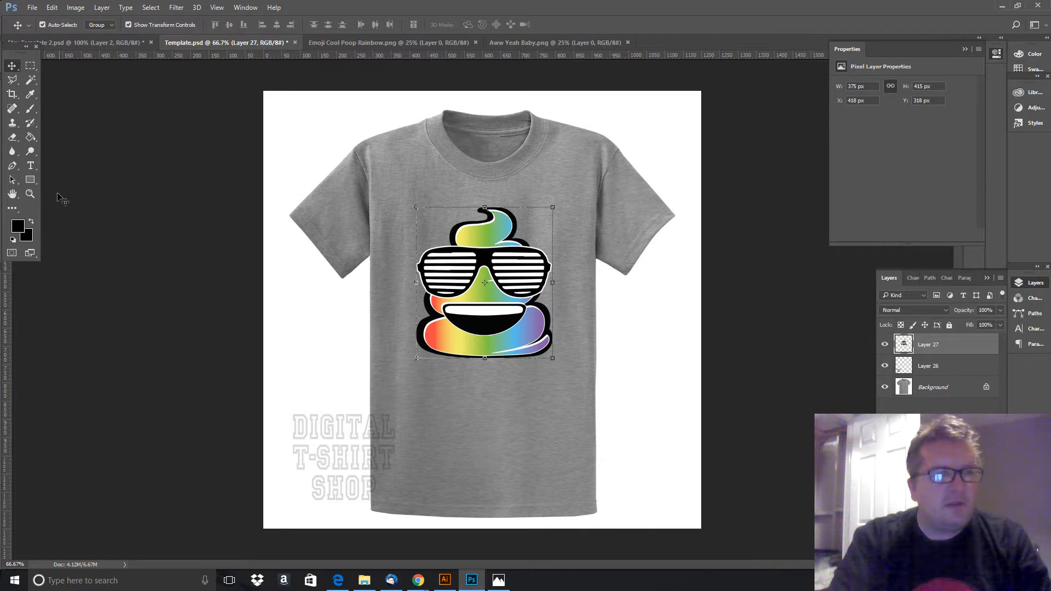
- In the original Emoji Cool Poop Rainbow.png, clear the selection, then select the white outline with the Magic Wand and delete it
left_click(30, 193)
left_click(494, 297)
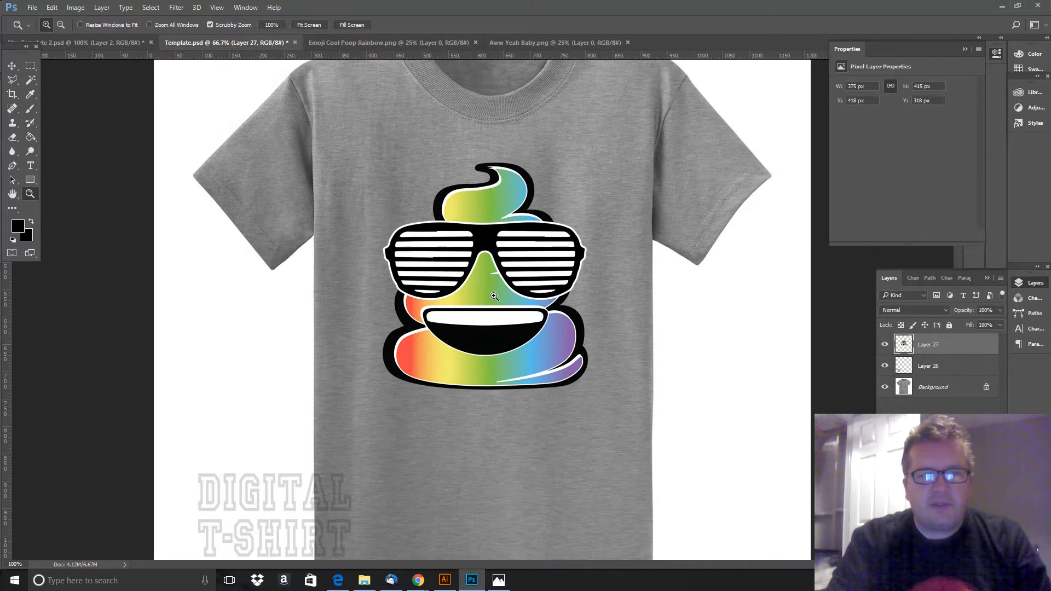
left_click(494, 296)
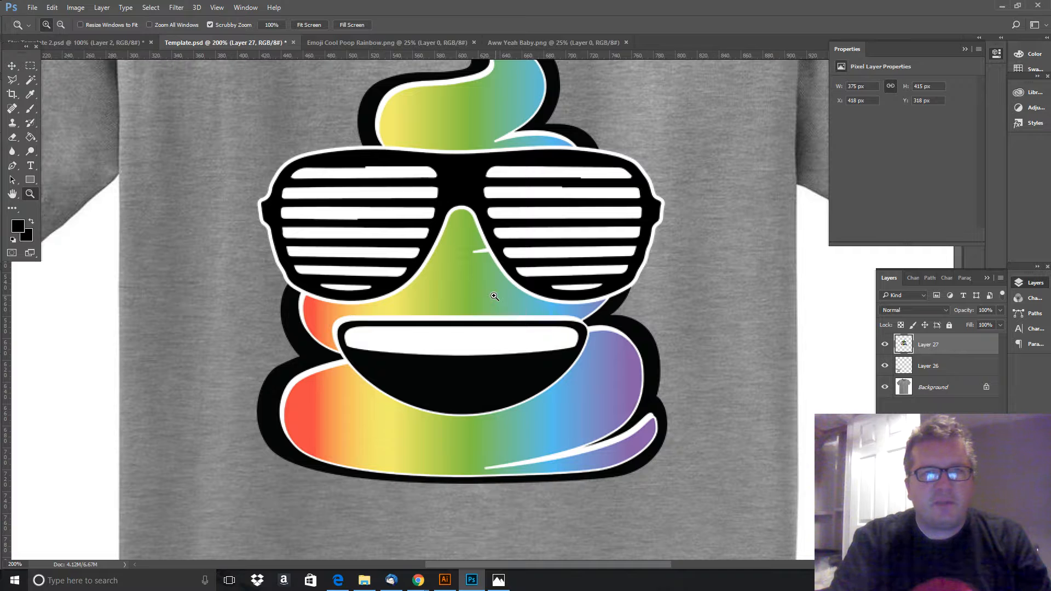
left_click(497, 41)
left_click(396, 42)
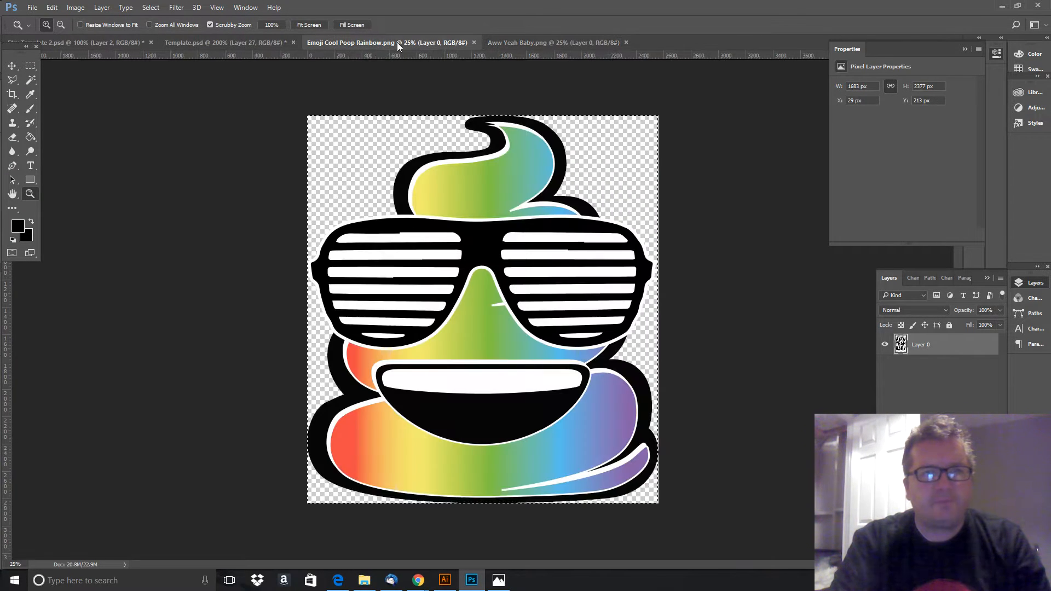
left_click(30, 80)
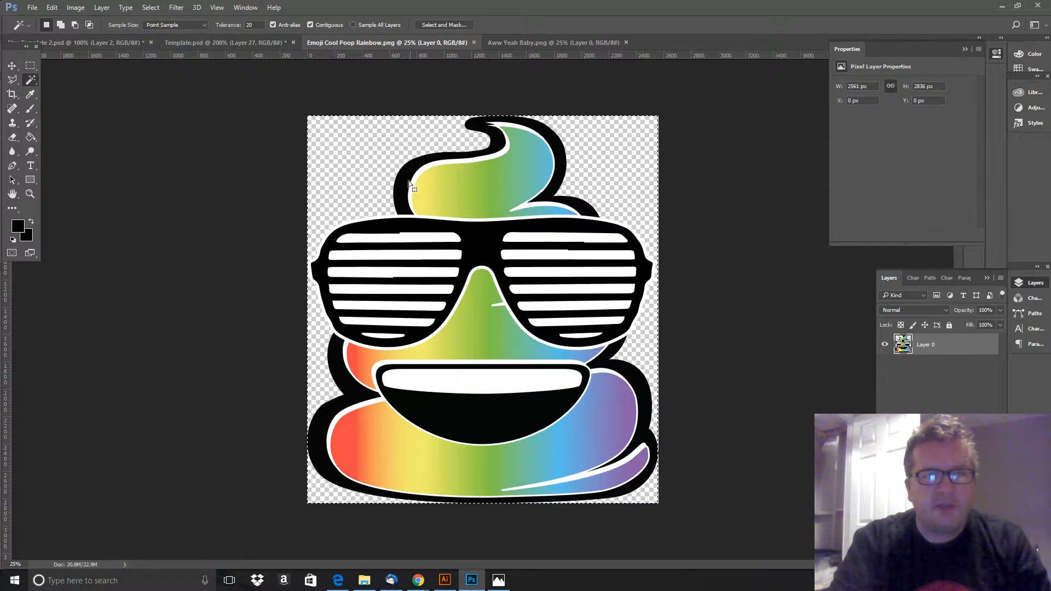
left_click(35, 70)
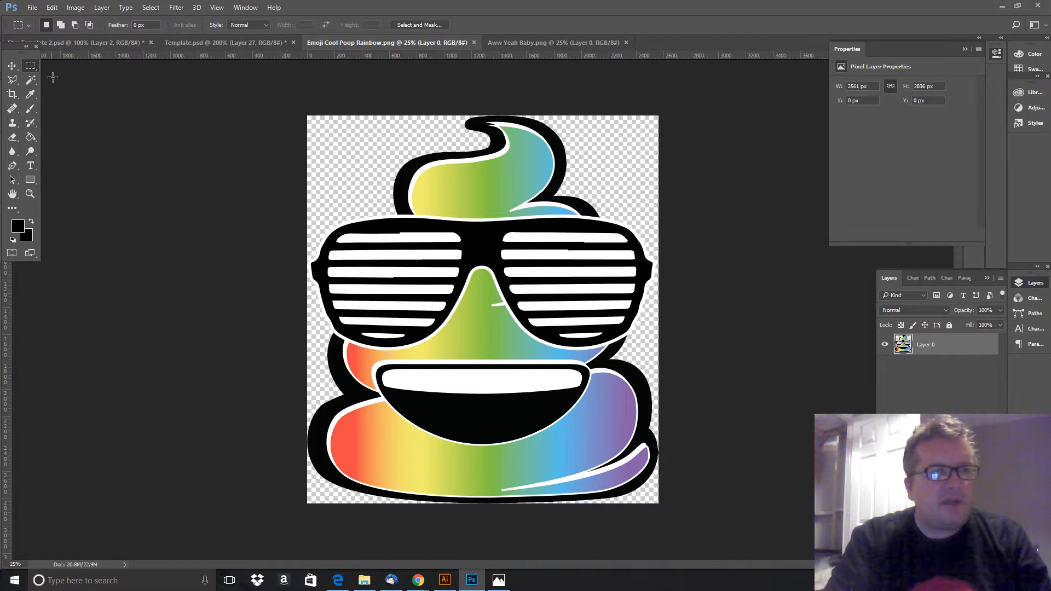
left_click(24, 81)
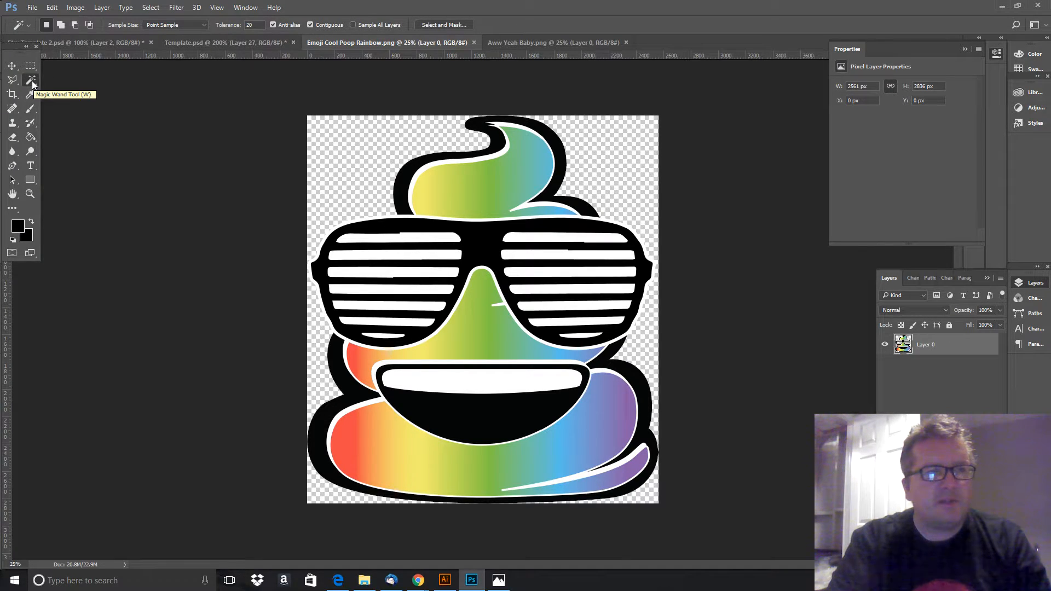
left_click(421, 170)
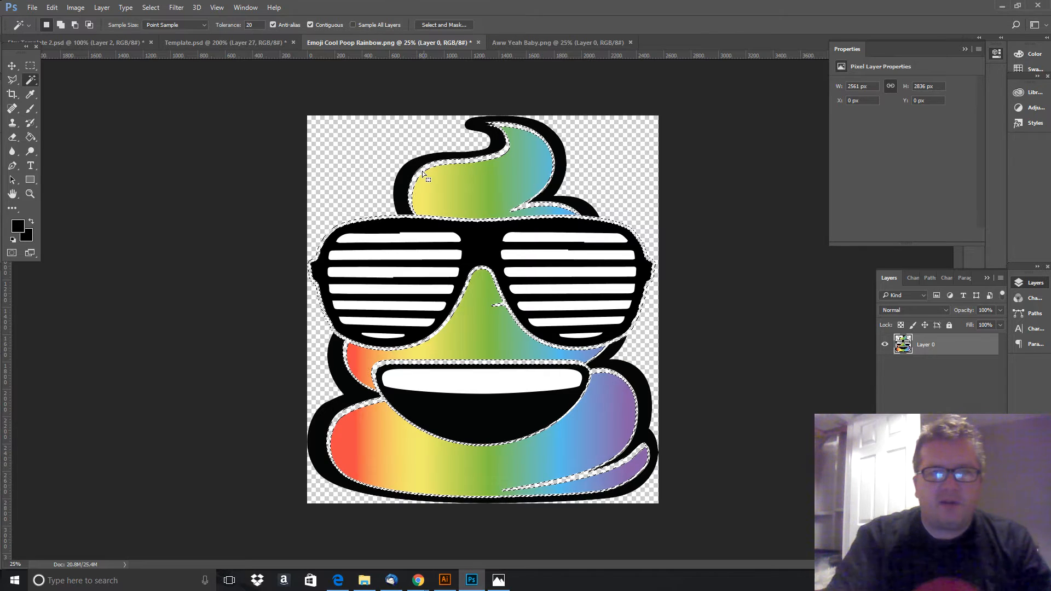
- Select each white slat gap in the left lens of the sunglasses with the Magic Wand and delete it
left_click(414, 239)
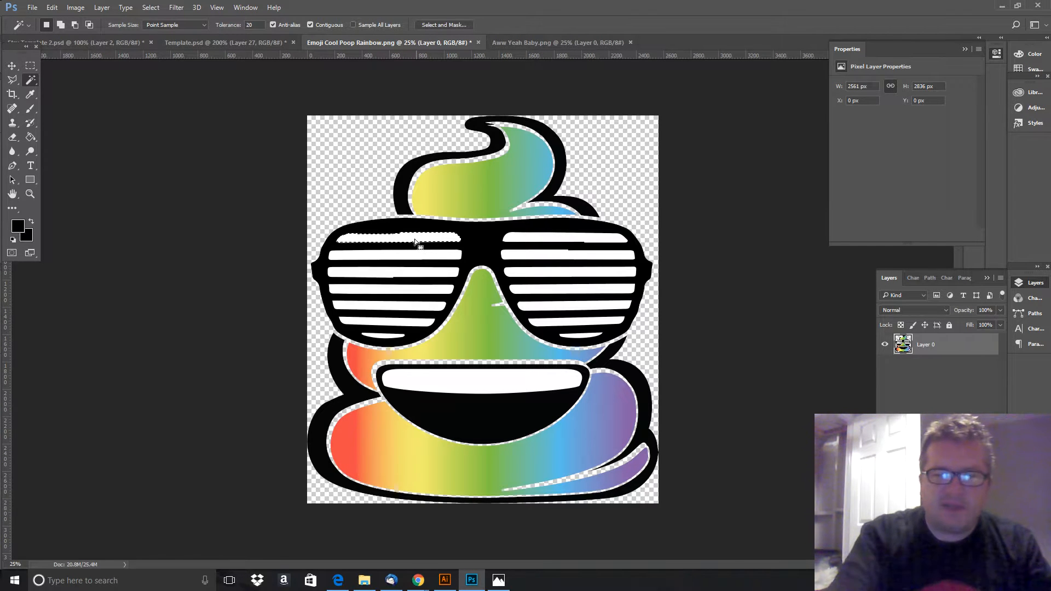
left_click(418, 257)
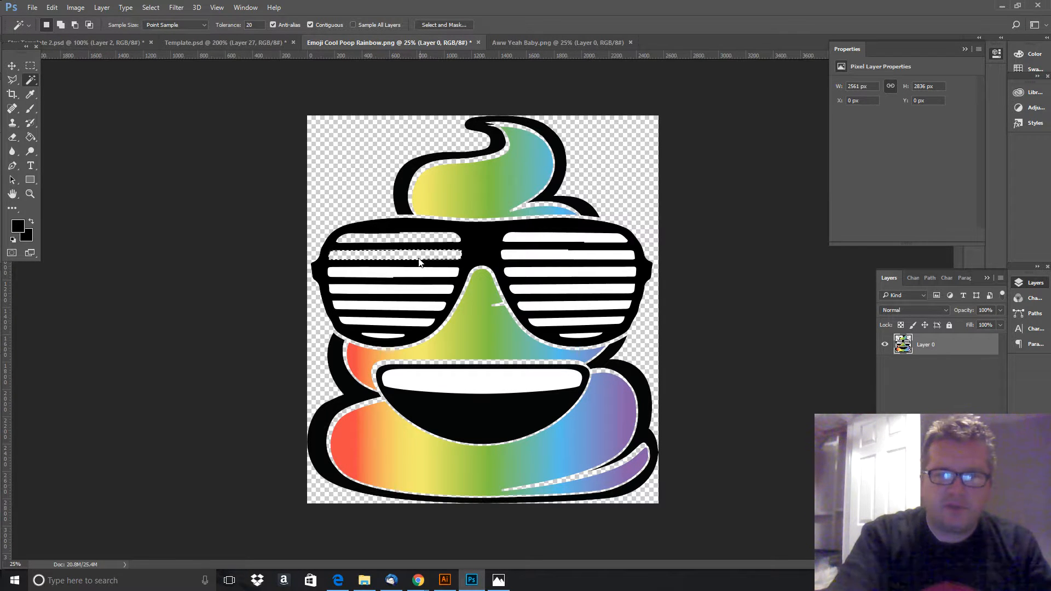
left_click(419, 274)
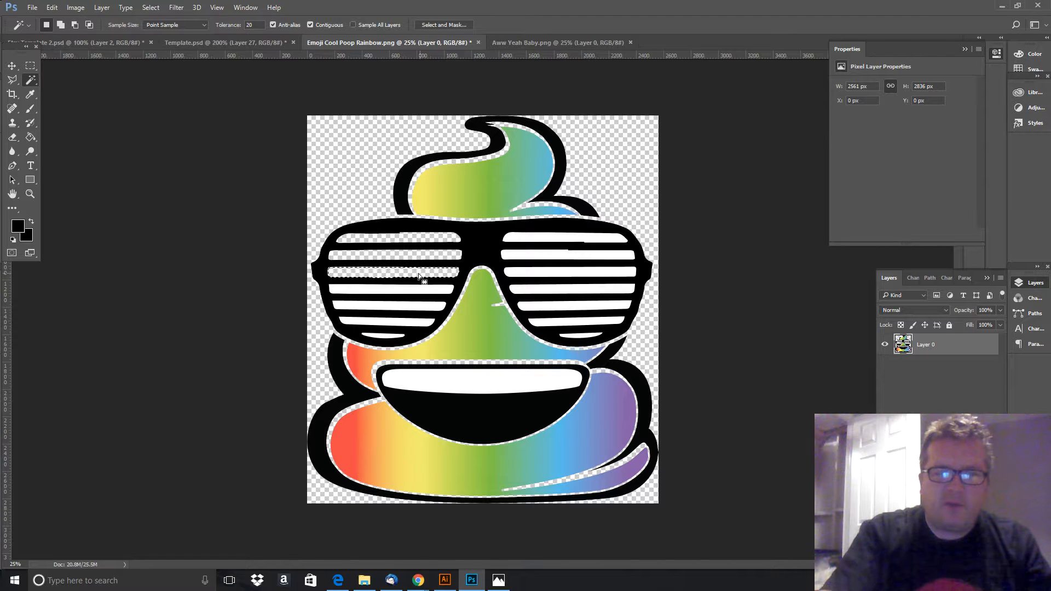
left_click(419, 289)
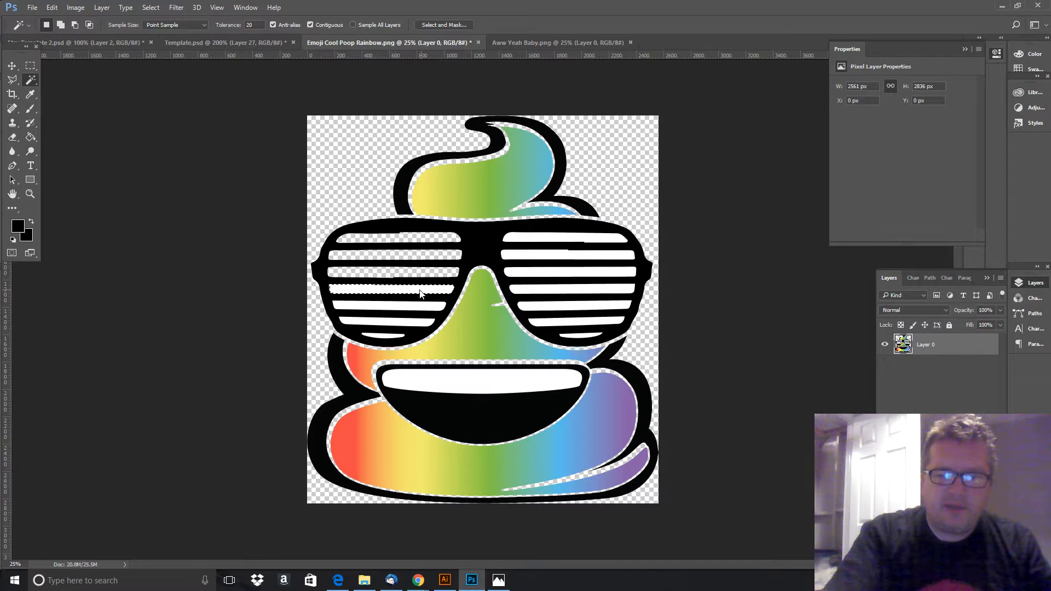
left_click(419, 305)
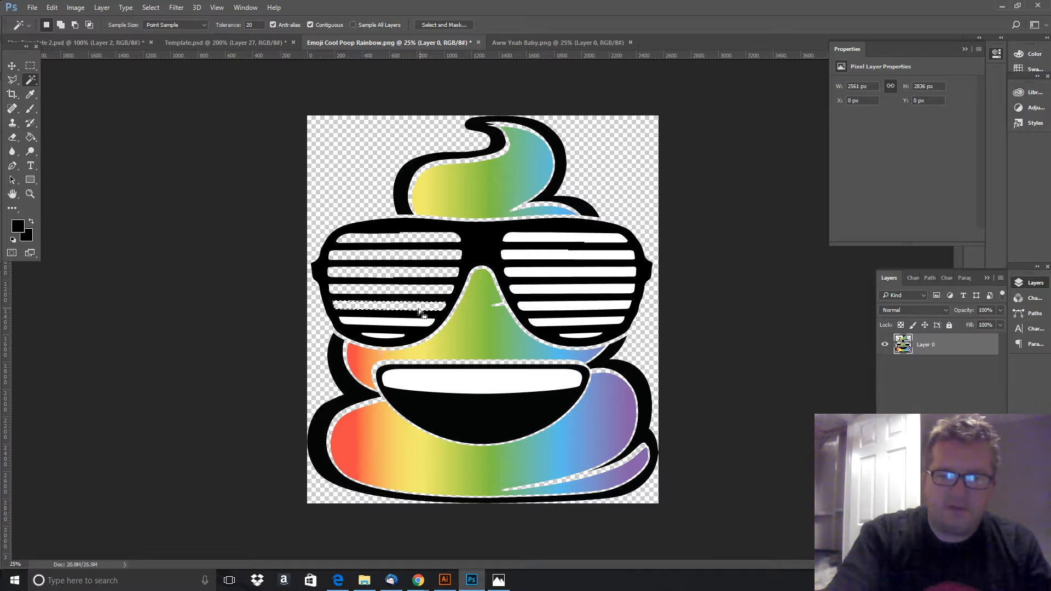
left_click(412, 325)
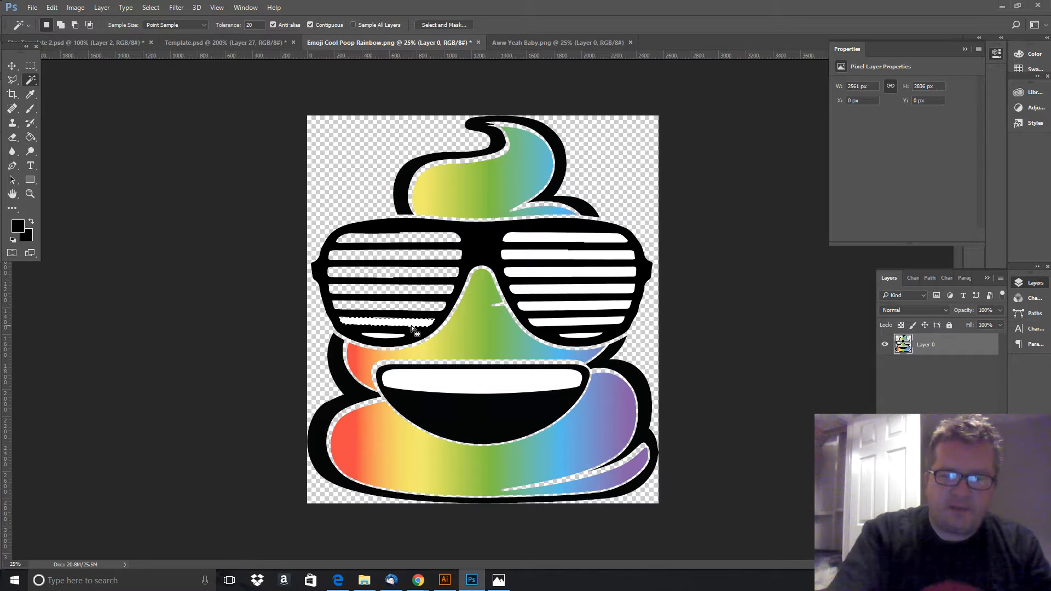
left_click(387, 338)
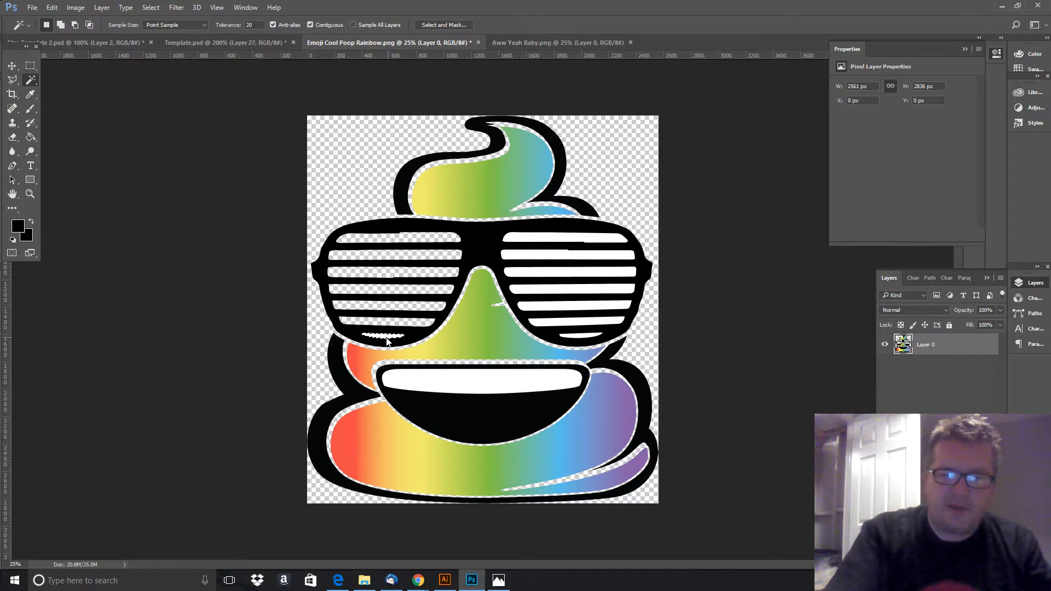
- Select and delete the white of the teeth and every white slat gap in the right lens of the sunglasses
left_click(417, 378)
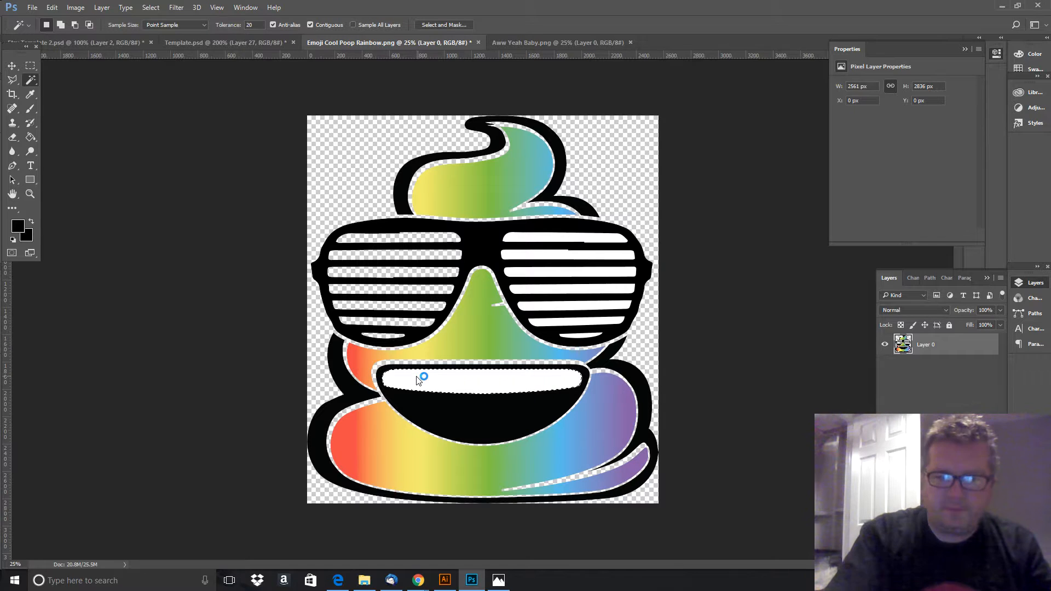
left_click(565, 335)
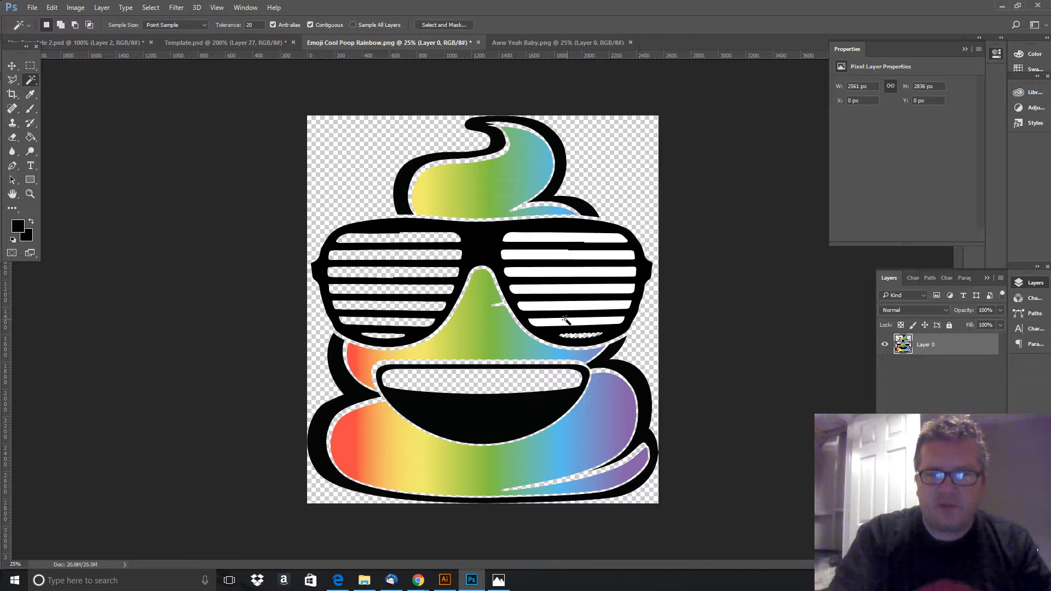
left_click(565, 321)
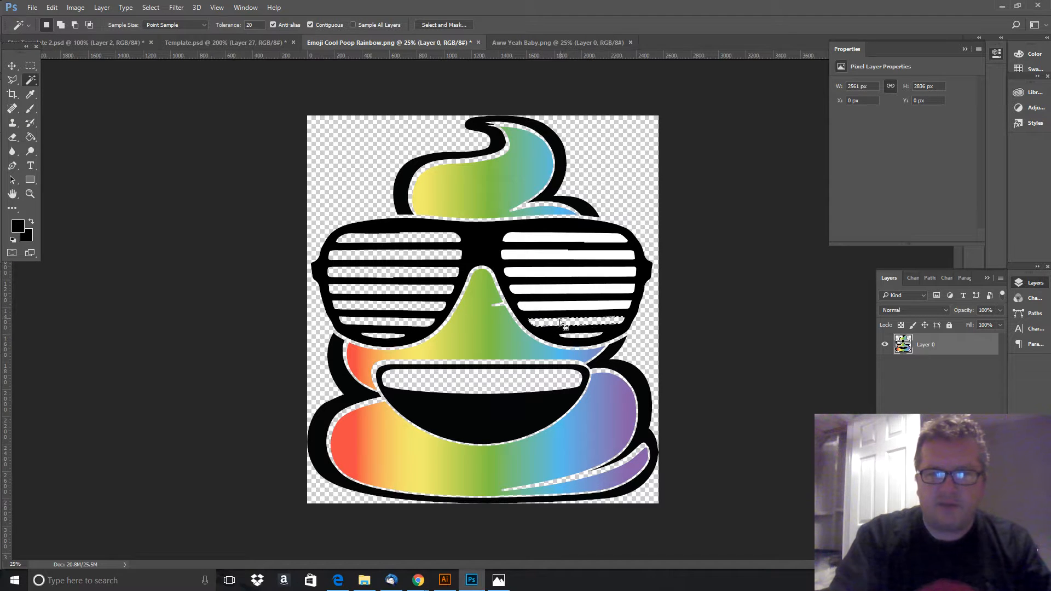
left_click(554, 311)
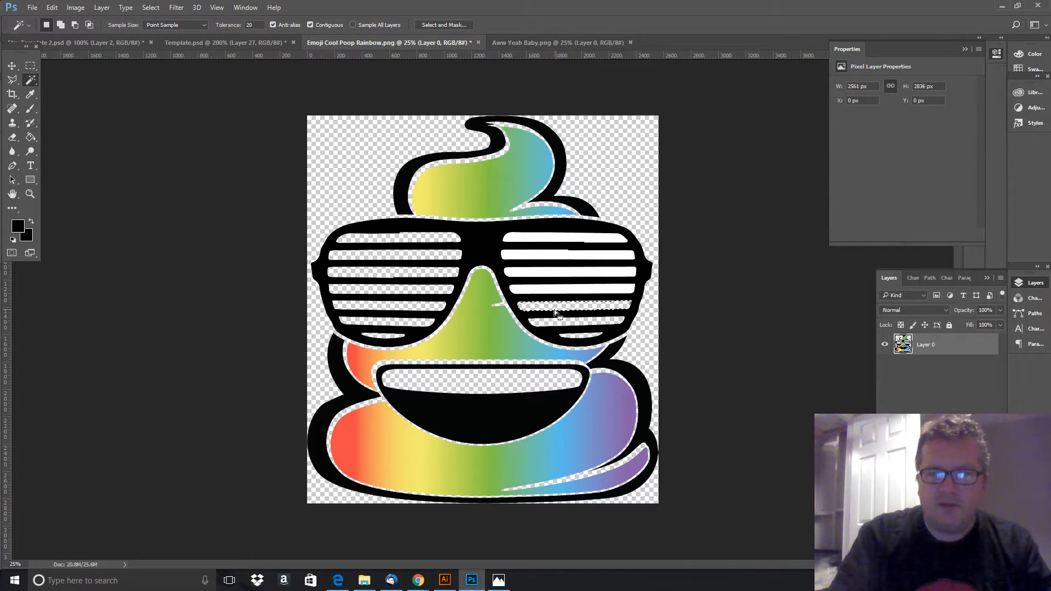
left_click(543, 290)
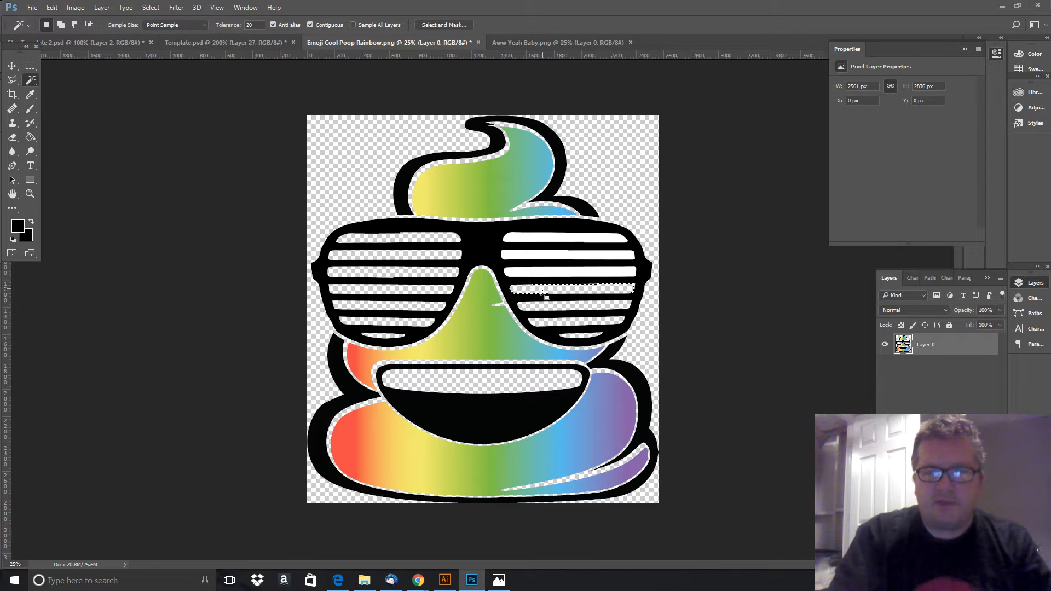
left_click(535, 274)
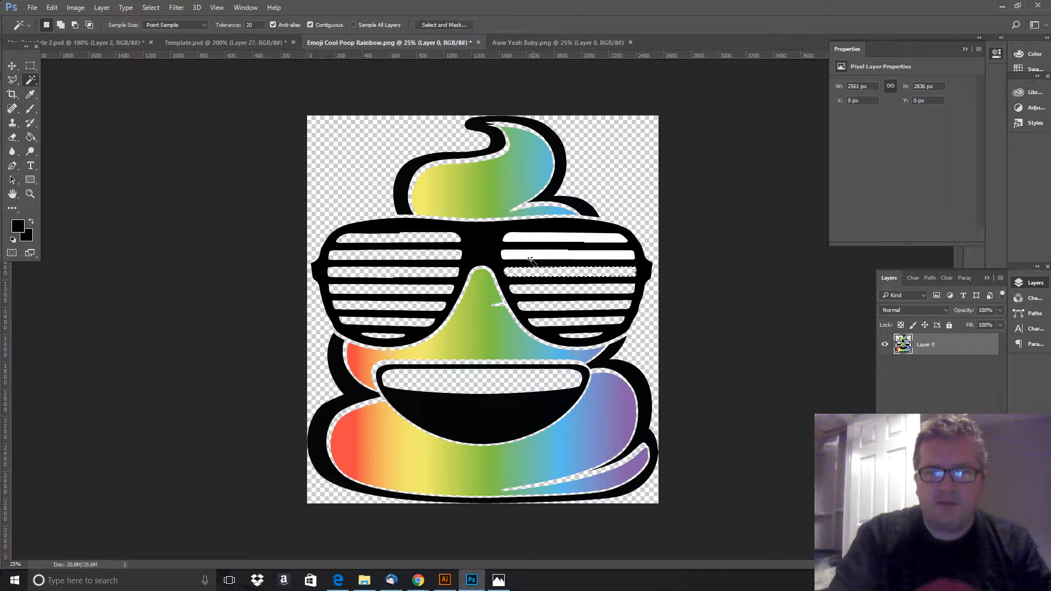
left_click(528, 255)
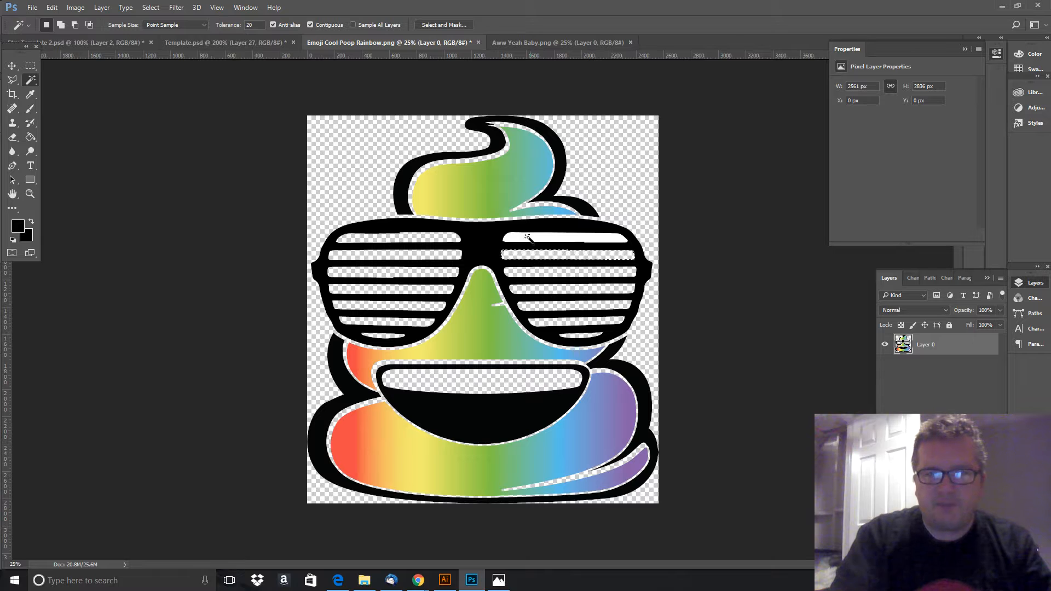
left_click(527, 237)
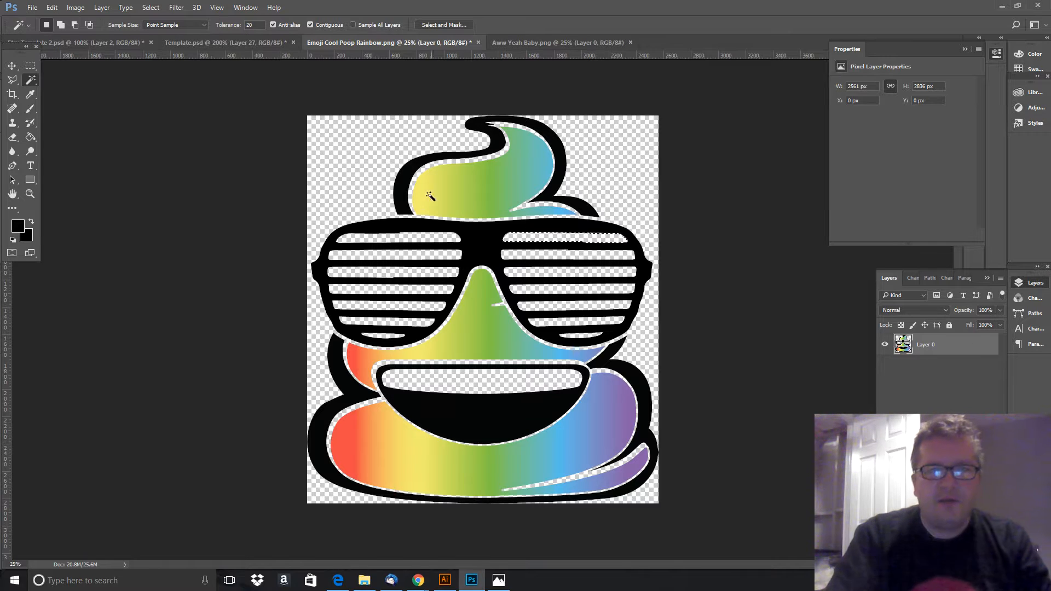
- Clear the selection, then copy the entire cleaned emoji using a rectangular marquee around the whole canvas and deselect
left_click(30, 66)
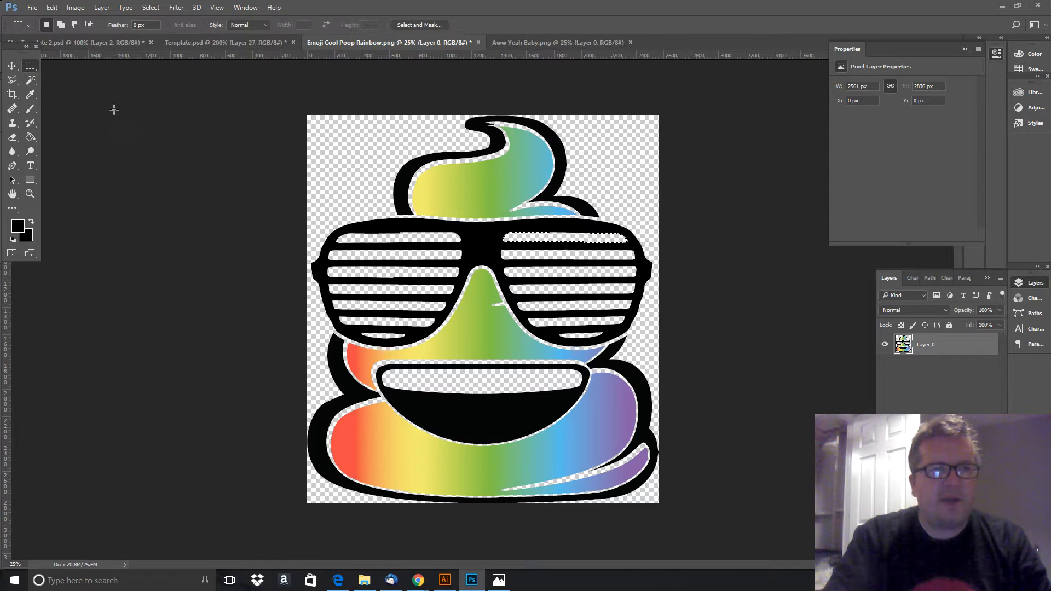
left_click(113, 109)
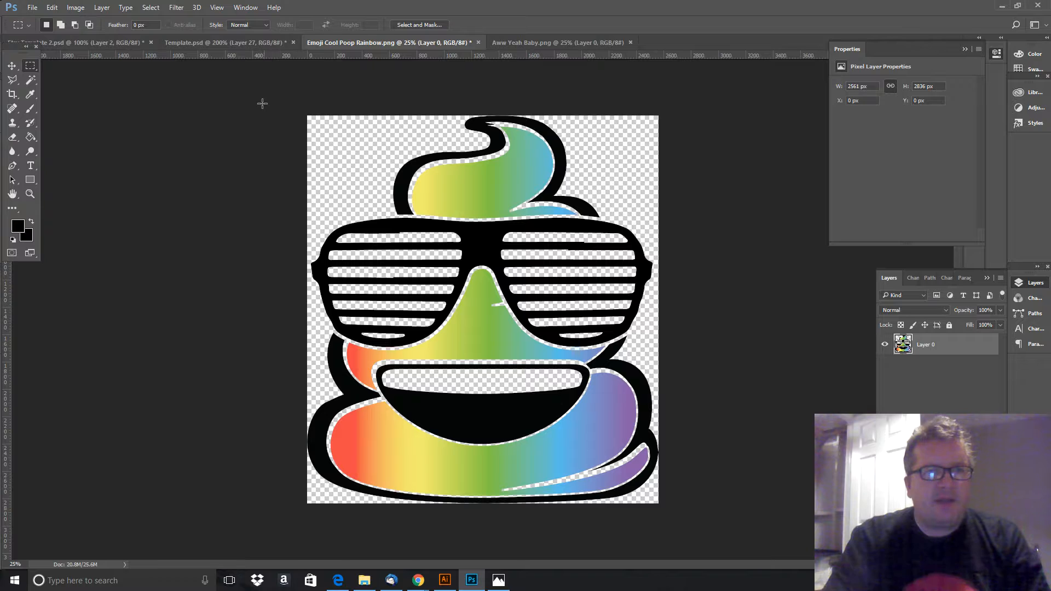
left_click_drag(306, 115, 680, 523)
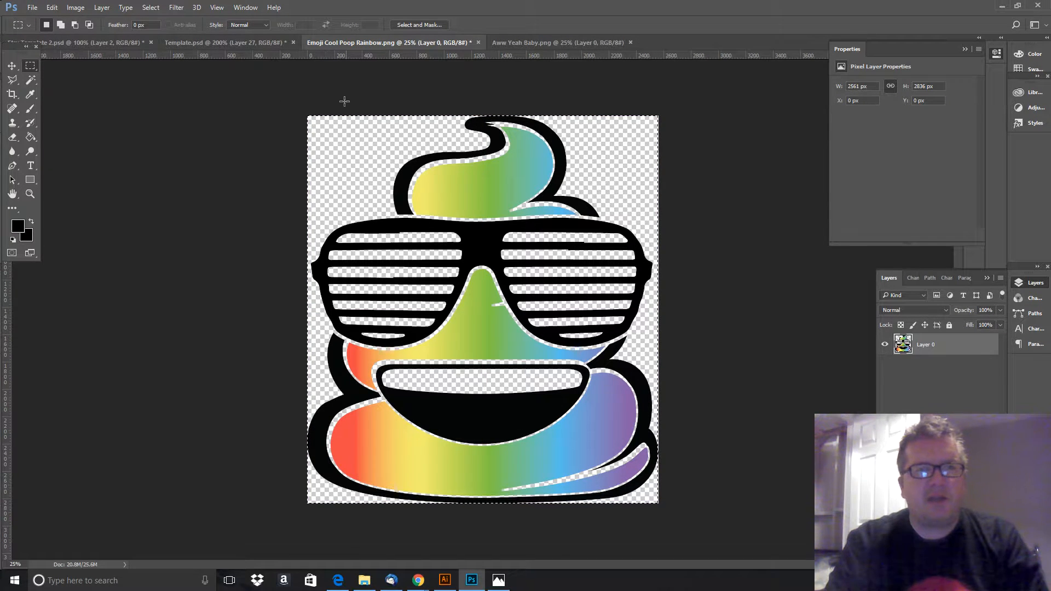
left_click(409, 218)
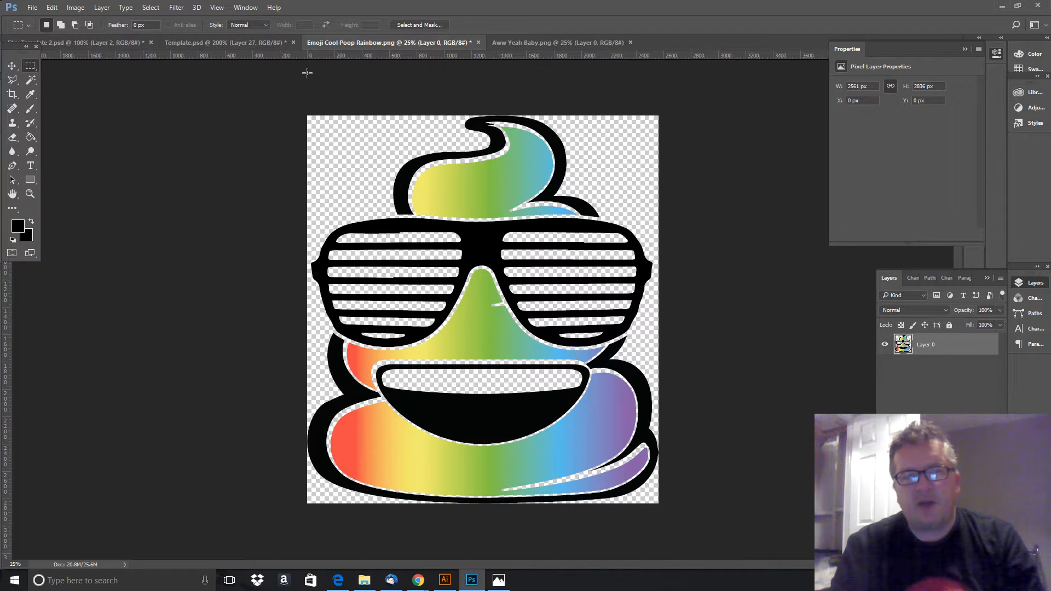
left_click_drag(289, 96, 711, 511)
left_click(714, 515)
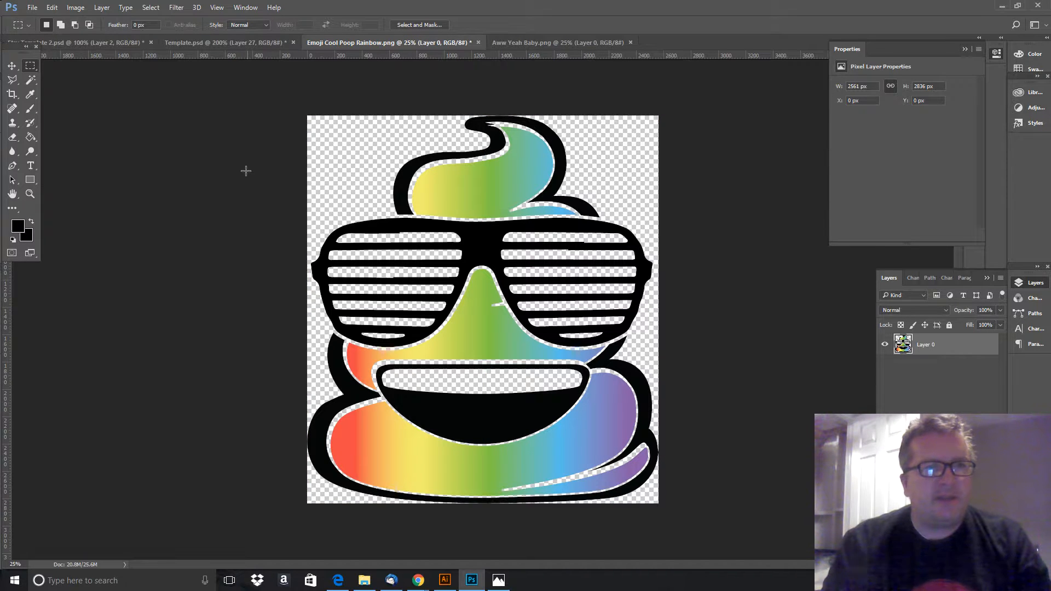
- In Template.psd, hide Layer 27's white areas with the This Layer Blend If range and reduce the layer's opacity to 35%
left_click(230, 44)
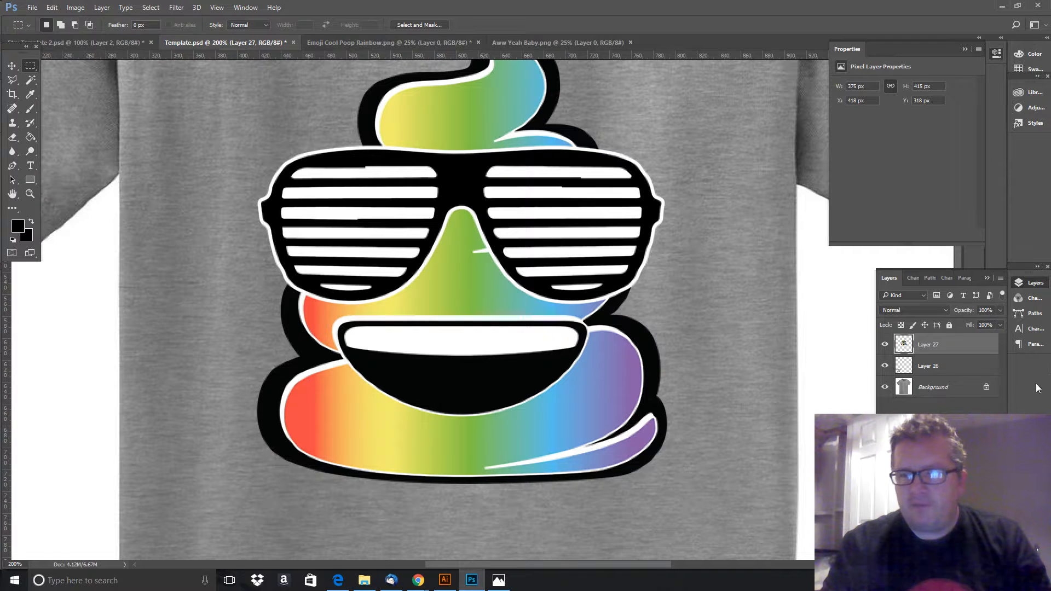
right_click(966, 343)
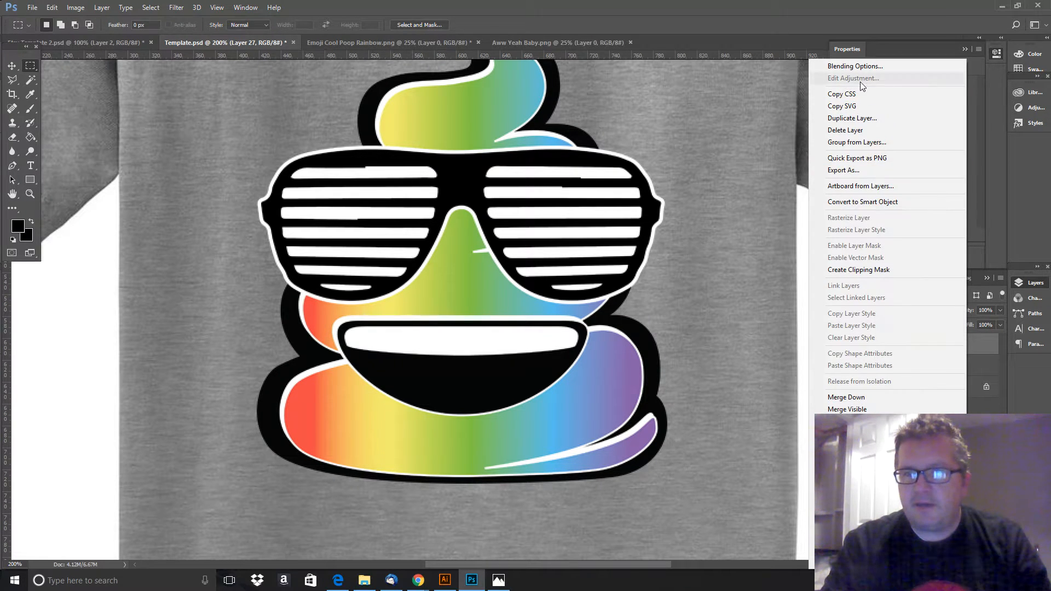
left_click(859, 67)
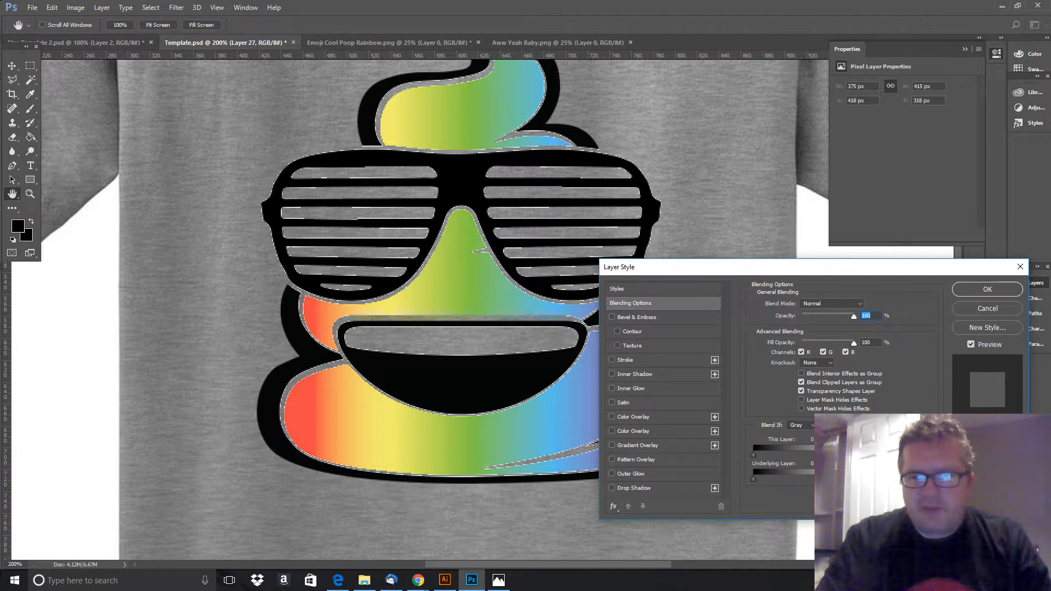
left_click(980, 292)
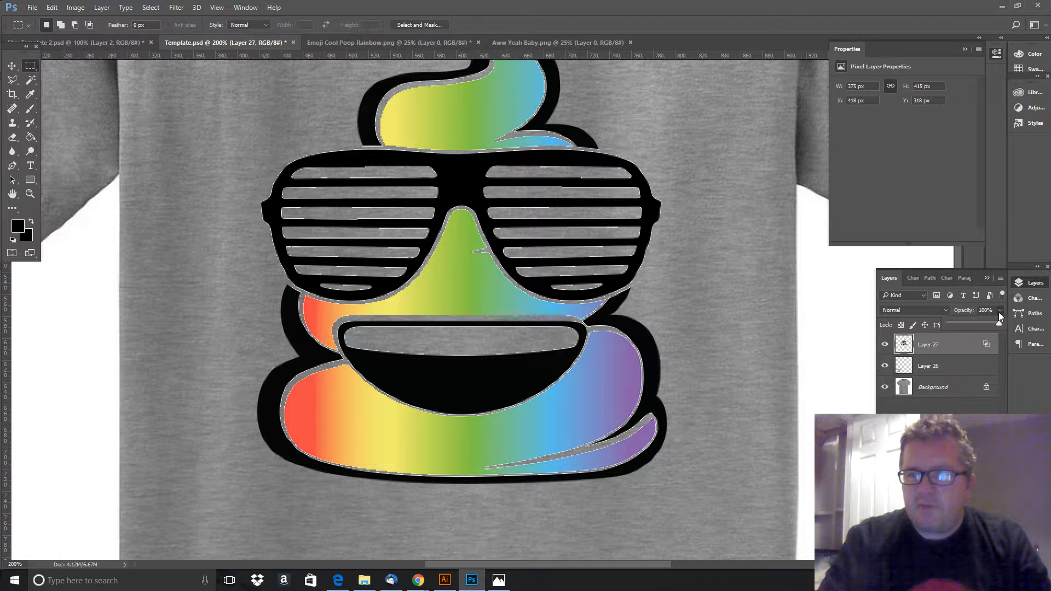
left_click(998, 324)
left_click_drag(998, 324, 966, 327)
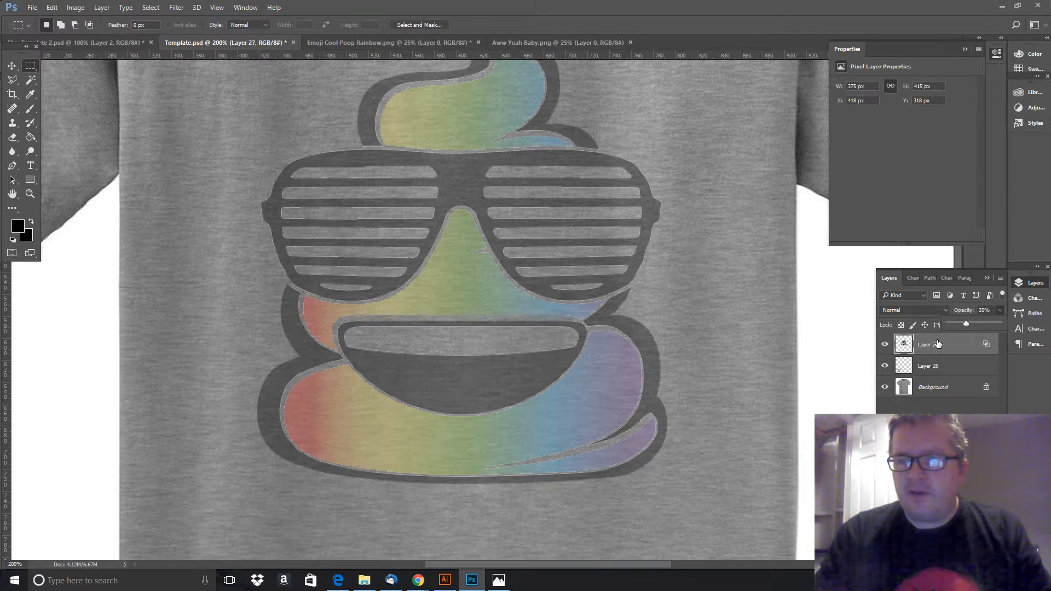
- Duplicate Layer 27 as Layer 27 copy and lower the copy's opacity to 17%
right_click(956, 345)
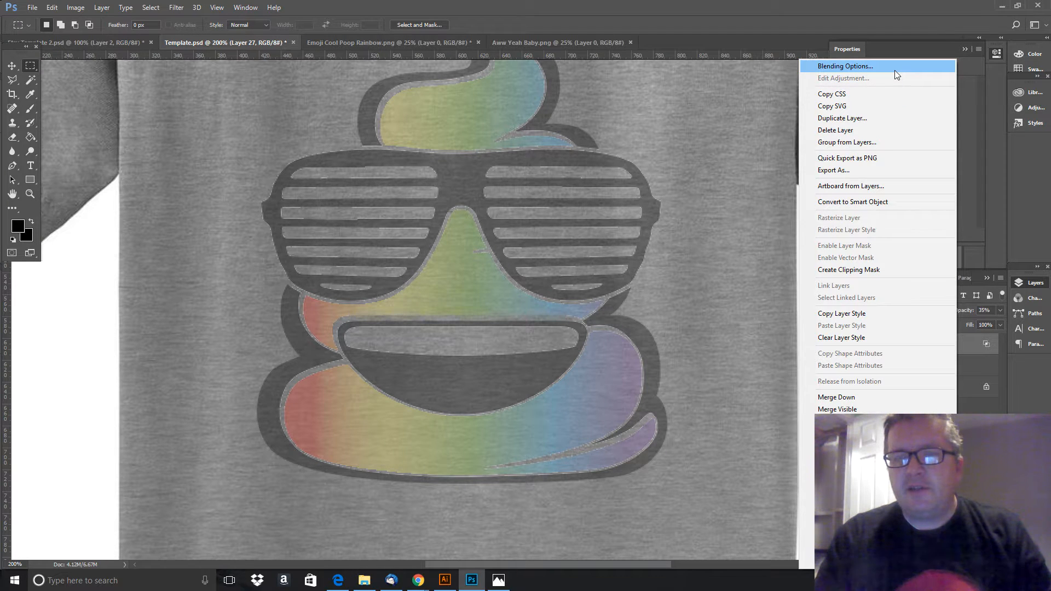
left_click(889, 123)
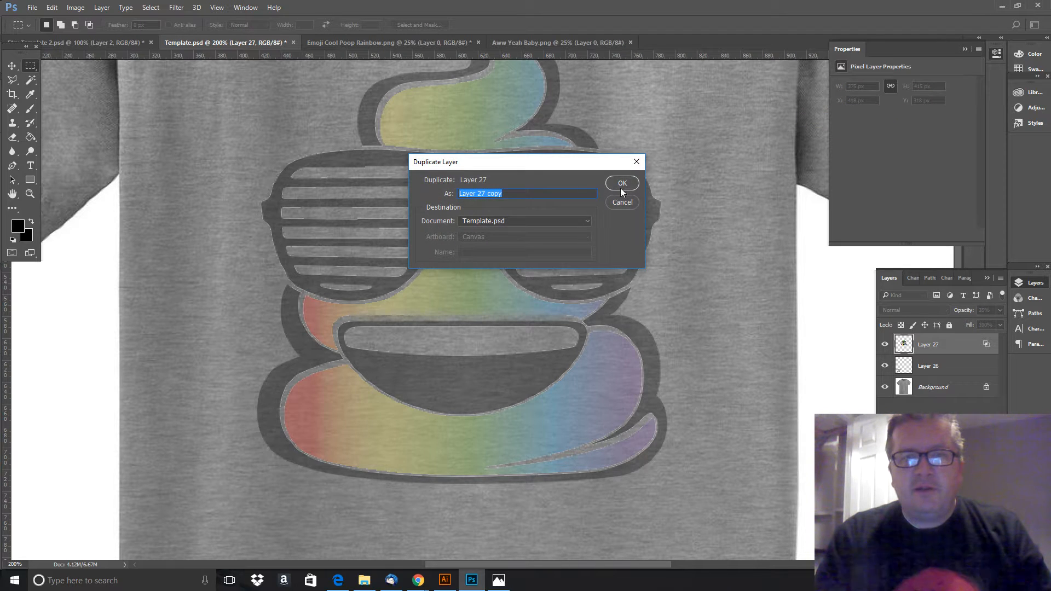
left_click(620, 185)
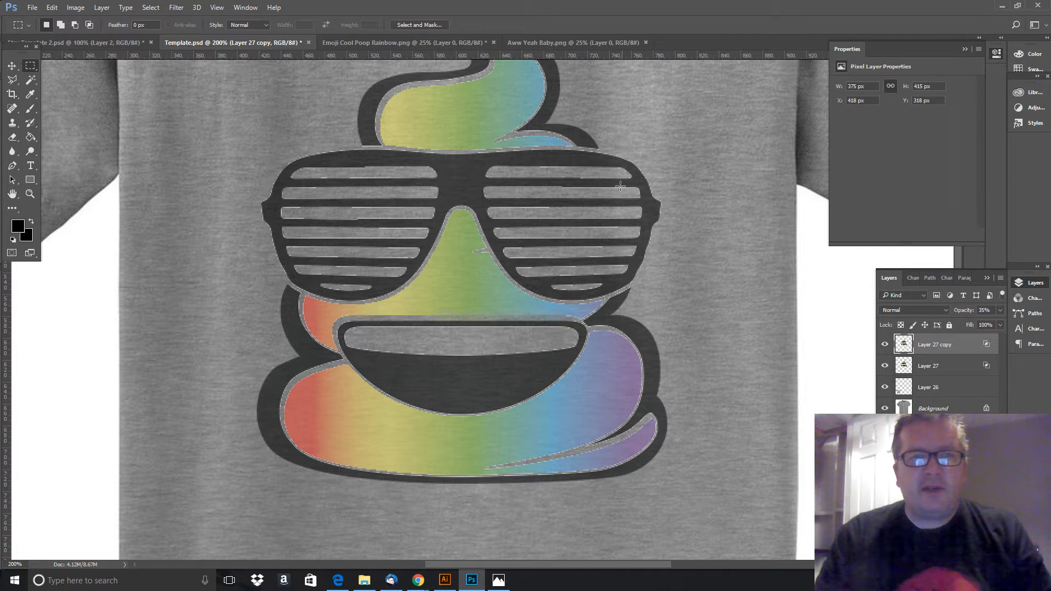
left_click(1000, 310)
left_click_drag(964, 324, 961, 323)
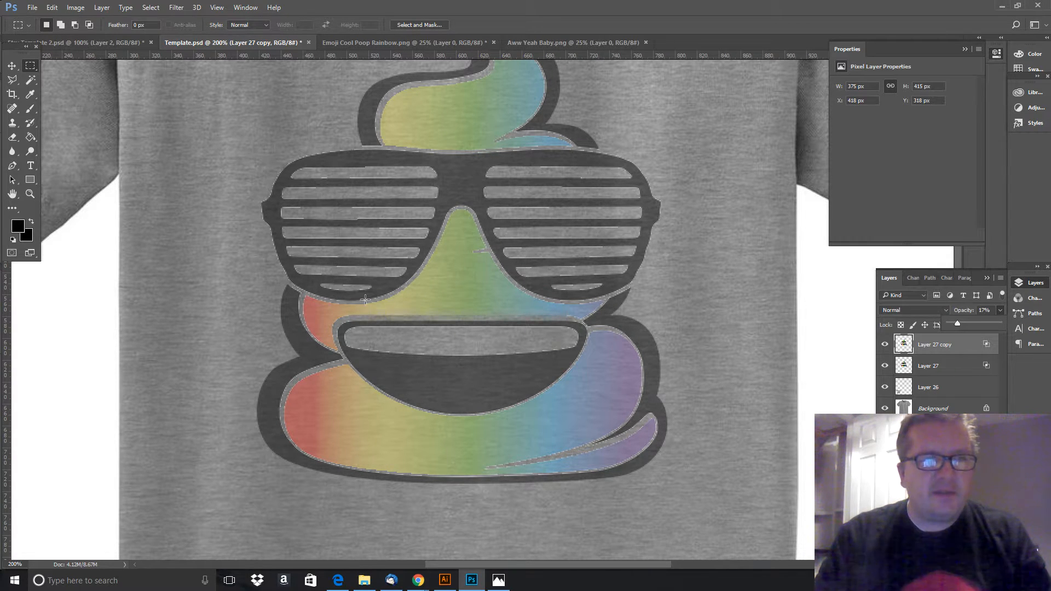
- Hide both Layer 27 copy and Layer 27 so the shirt is blank
left_click(12, 66)
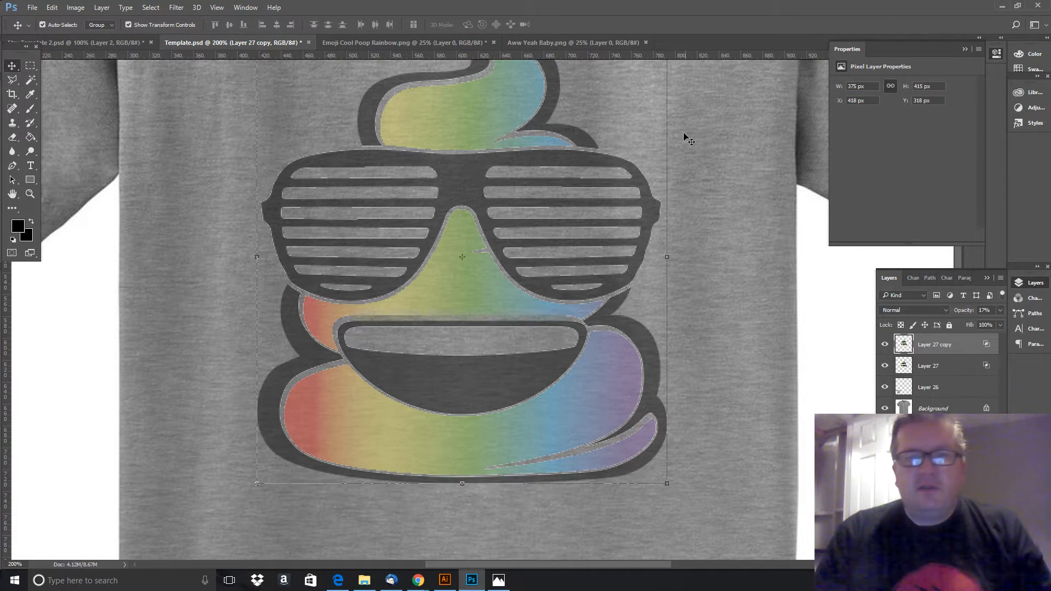
left_click(884, 345)
left_click(885, 365)
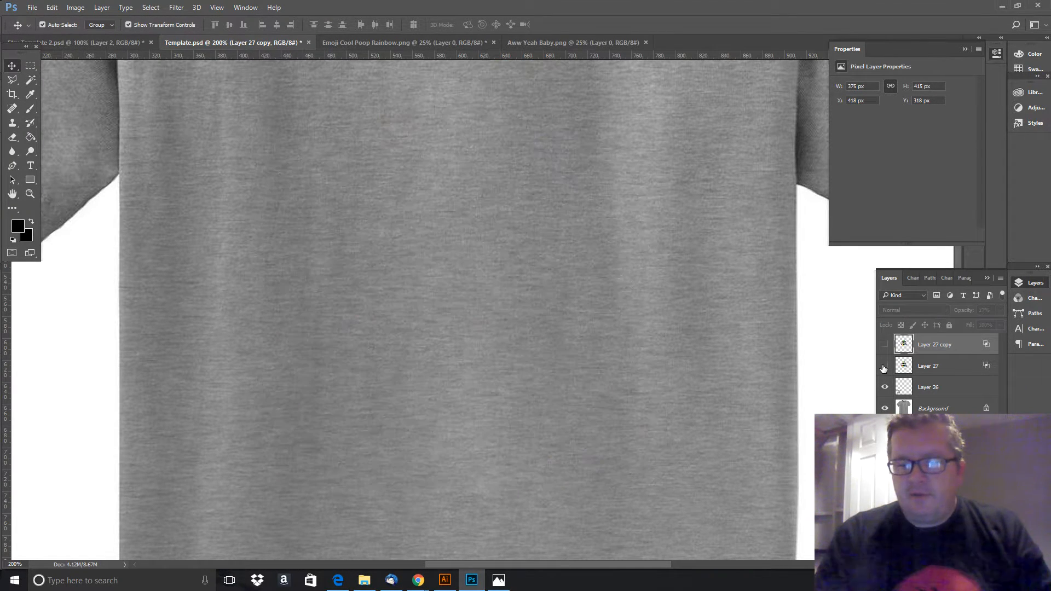
- Paste the cleaned emoji into Template.psd and scale it down to 364 × 404 px on the shirt's chest
key("ctrl+0")
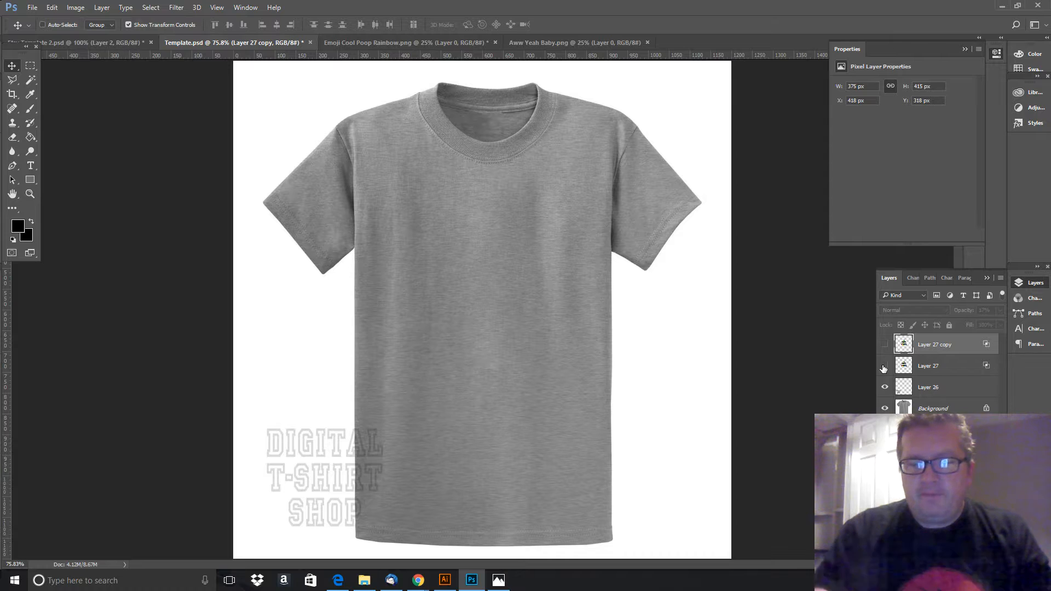
key("ctrl+v")
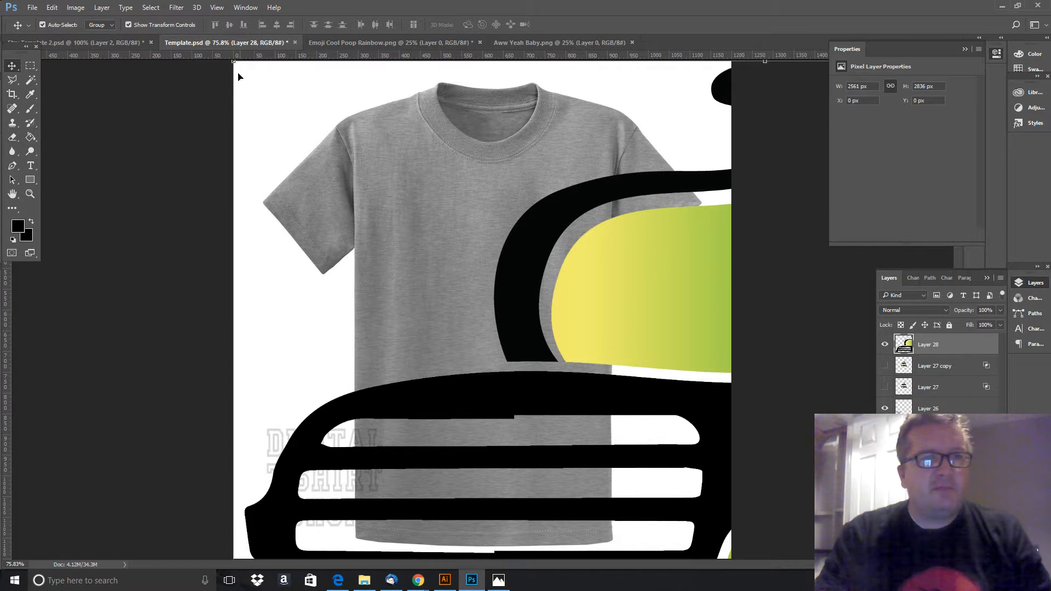
left_click_drag(233, 62, 687, 453)
left_click_drag(719, 553, 492, 252)
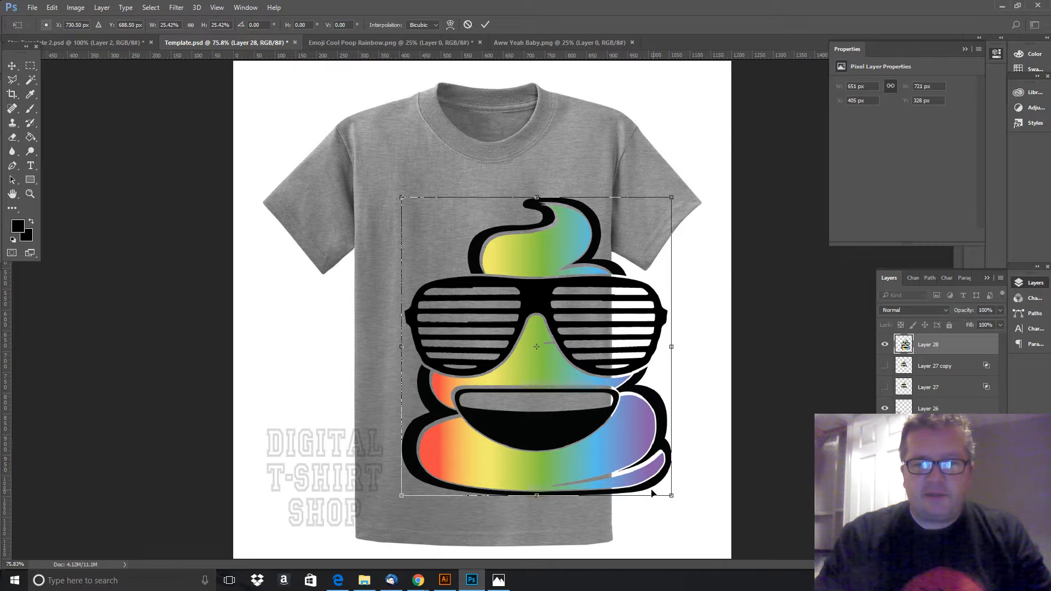
left_click_drag(669, 495, 563, 377)
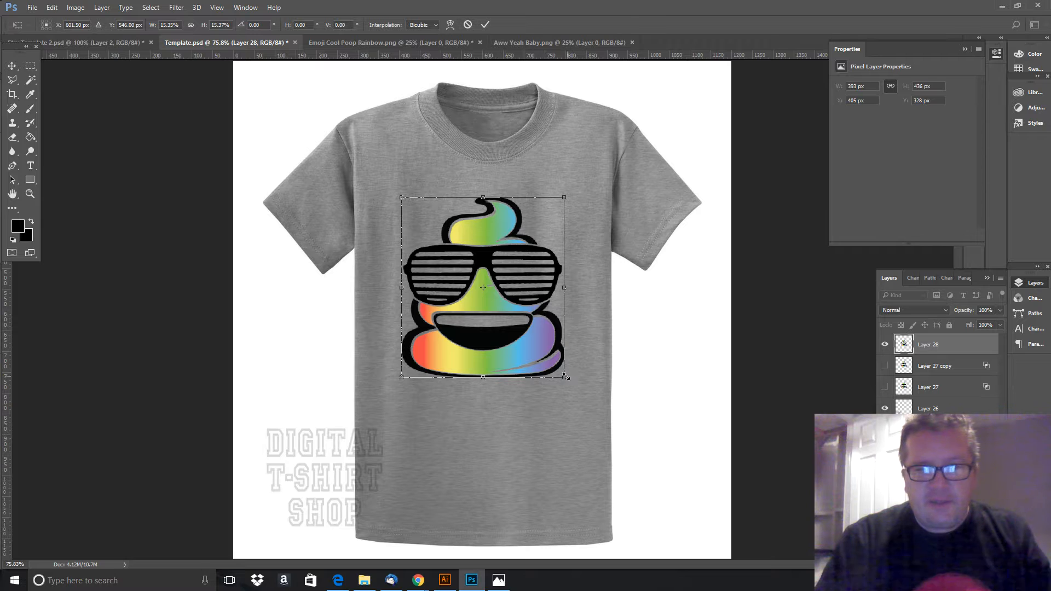
left_click_drag(563, 377, 552, 364)
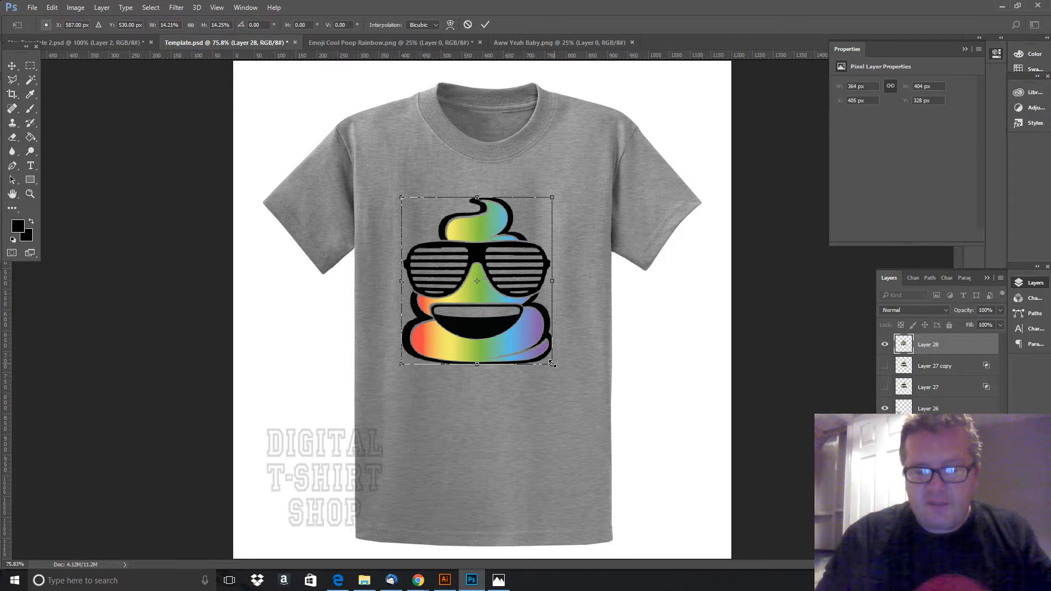
- Nudge the emoji to X 429 px, Y 323 px to centre it on the chest, and apply the transformation
key("shift+Right")
key("shift+Right")
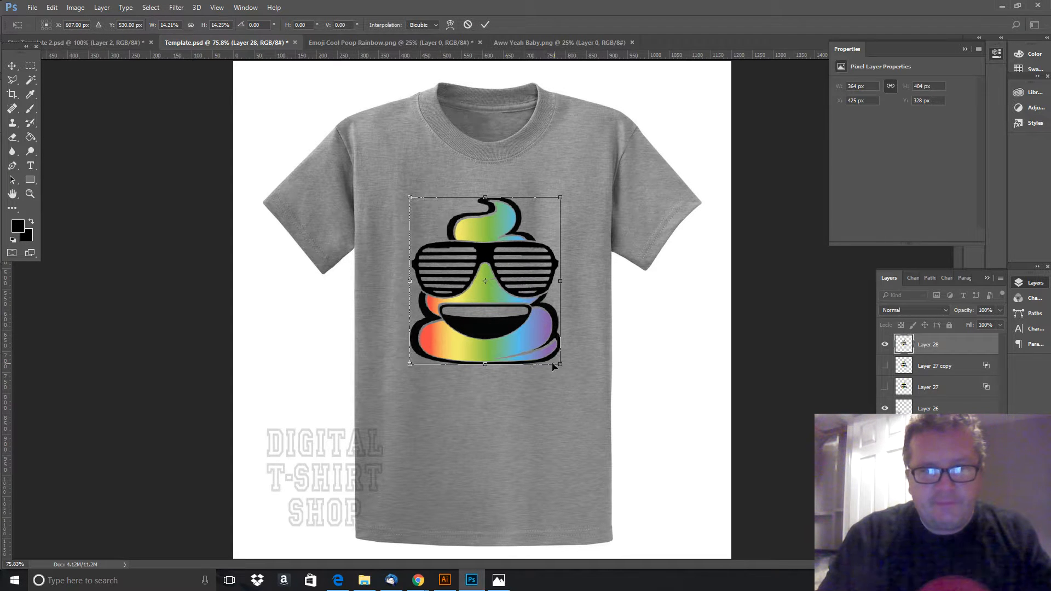
key("Right")
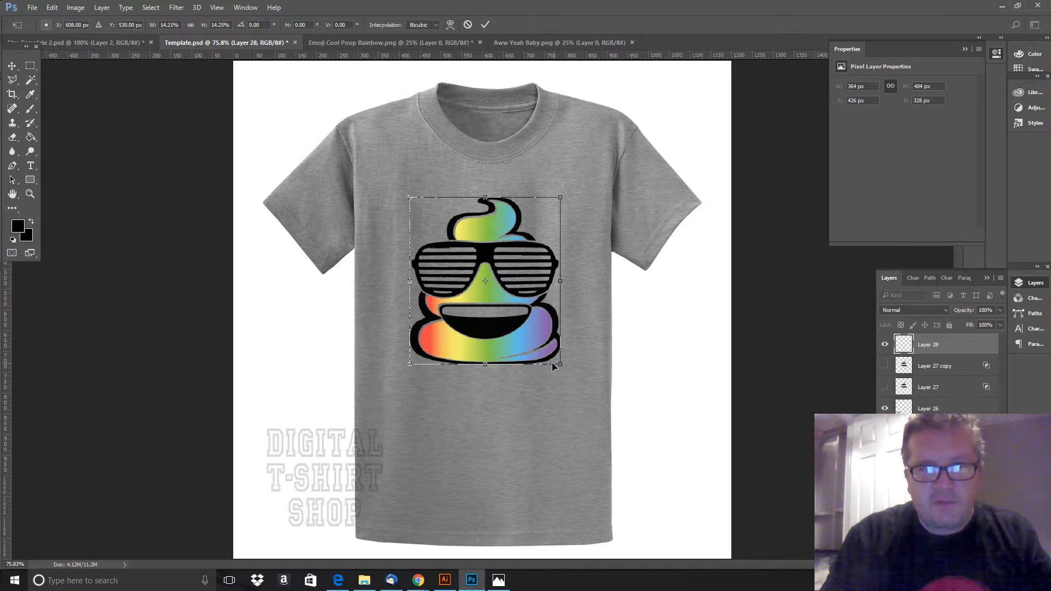
key("Up")
key("Right")
key("Right")
key("Right")
key("Up")
key("Up")
key("Up")
key("Up")
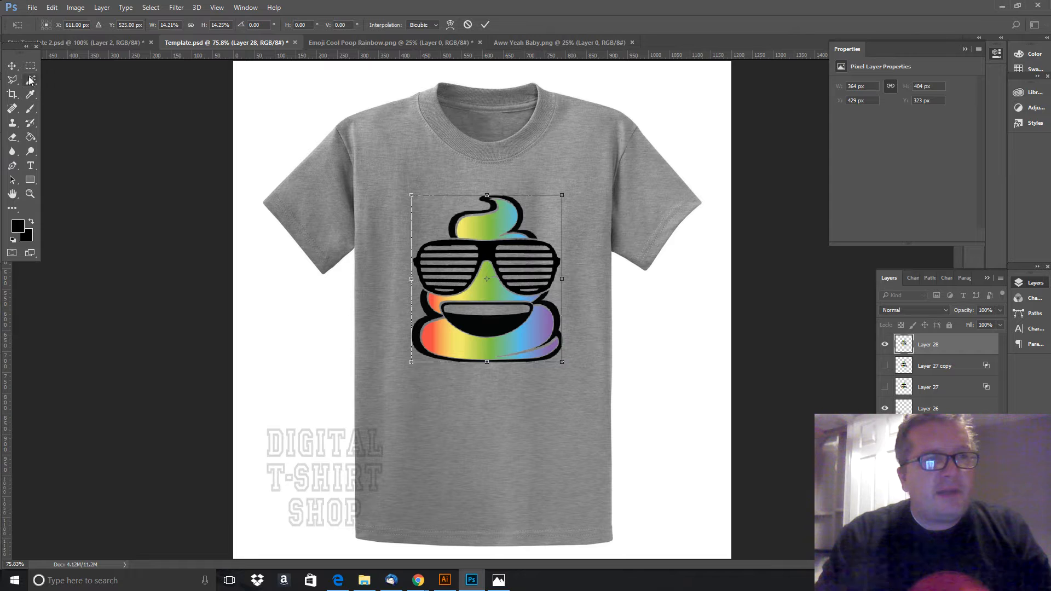
left_click(12, 66)
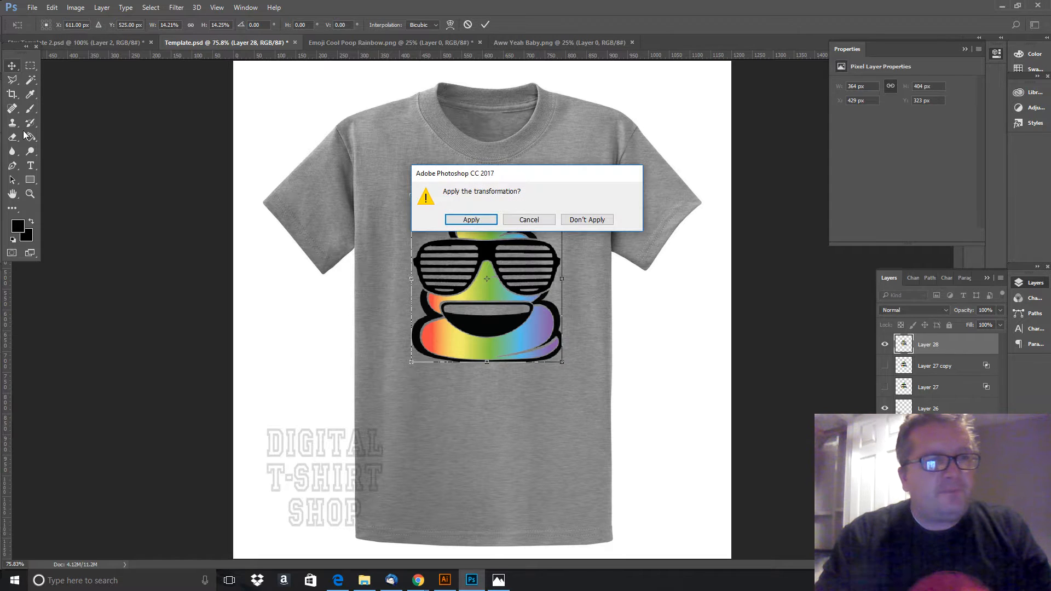
left_click(460, 219)
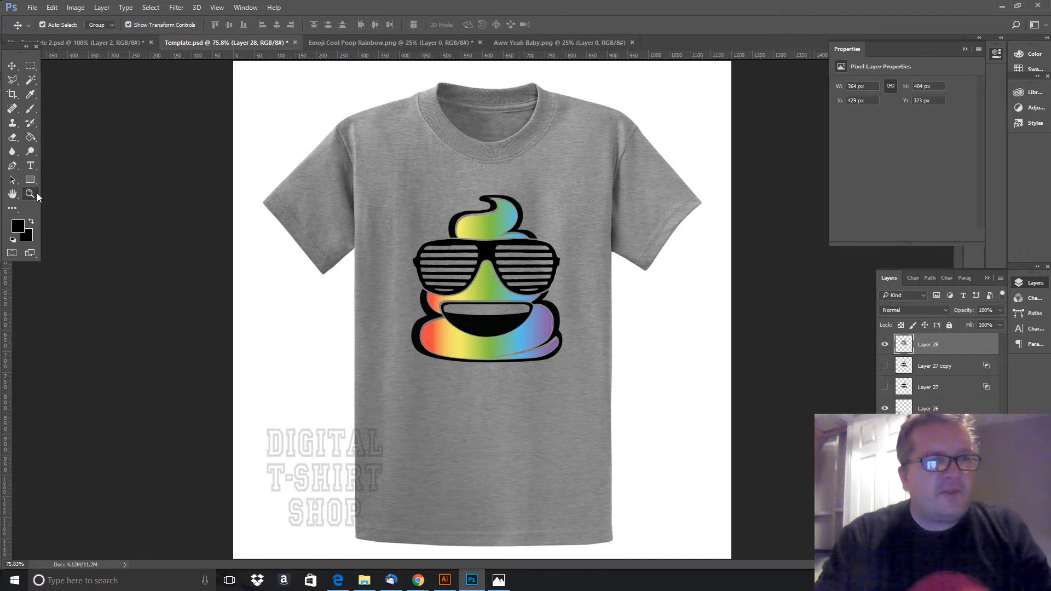
- Compare the new emoji on Layer 28 with the Layer 27 versions at close range by switching their visibility
left_click(30, 194)
left_click(469, 294)
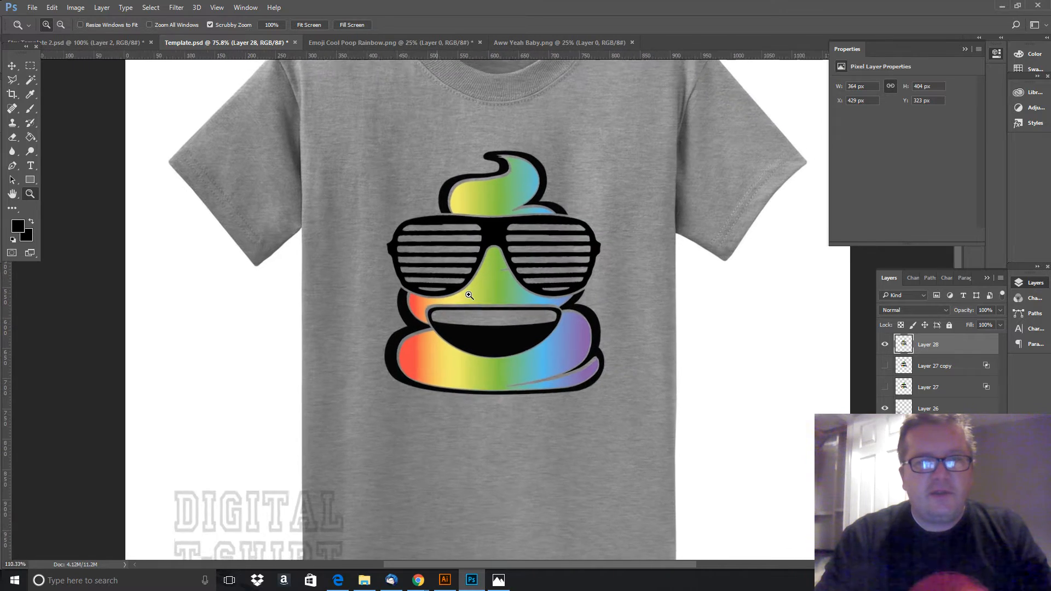
left_click(469, 295)
left_click(468, 295)
left_click(468, 295)
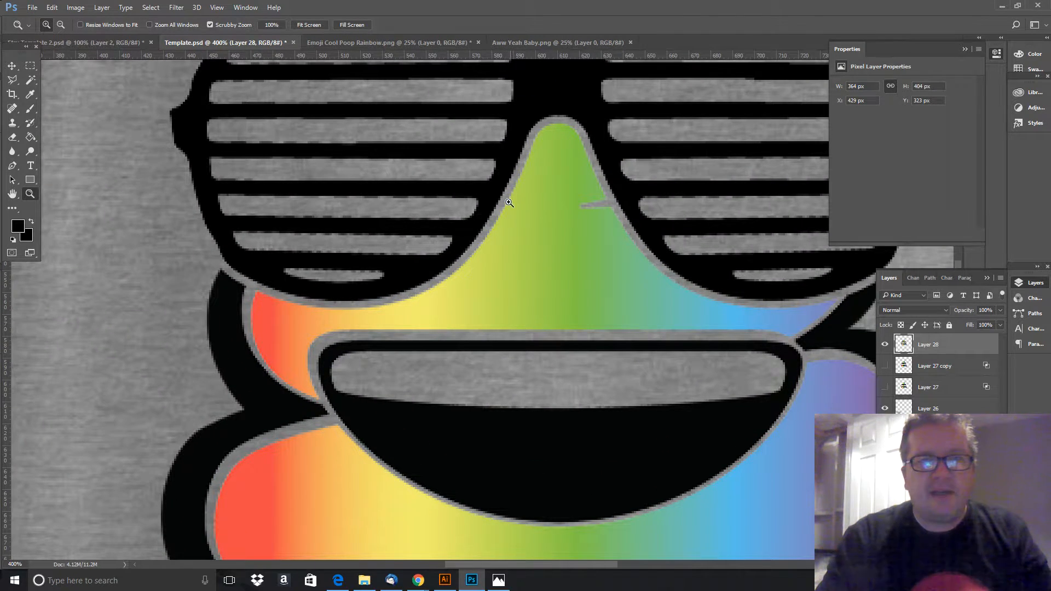
left_click(884, 344)
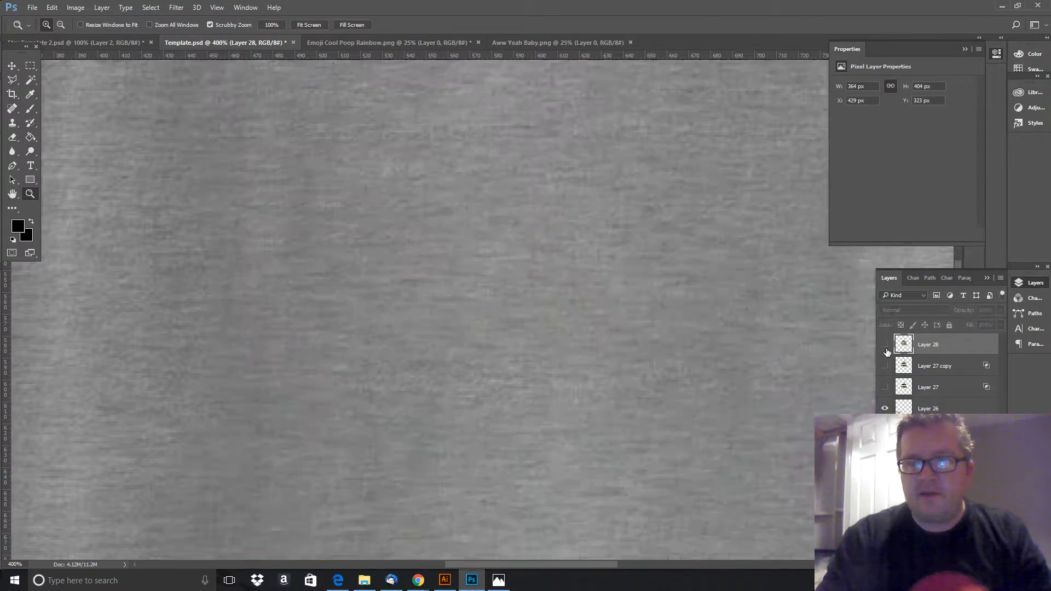
left_click(885, 365)
left_click(885, 386)
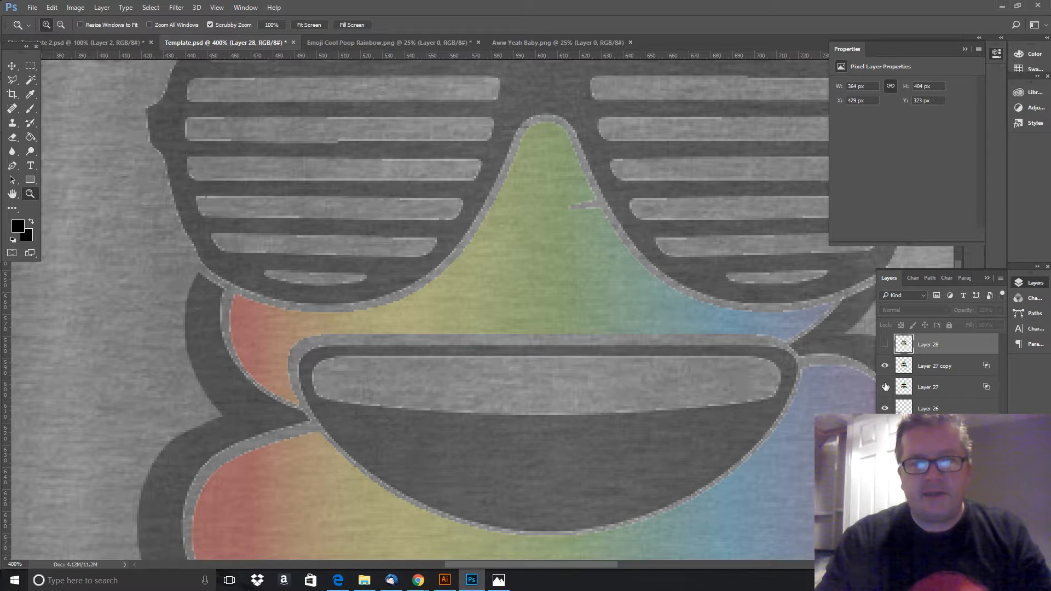
left_click(884, 344)
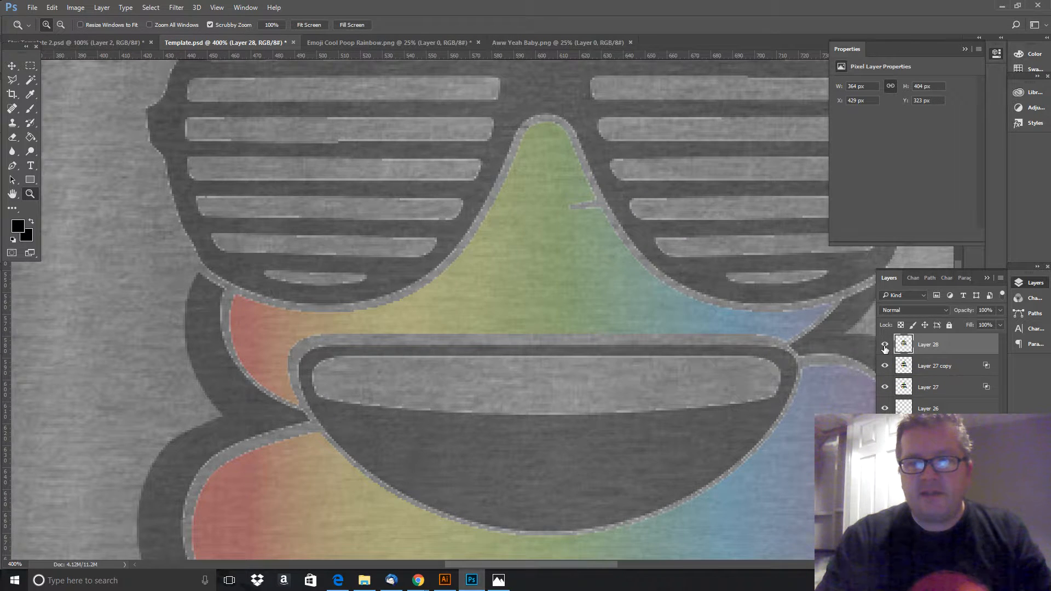
left_click(883, 387)
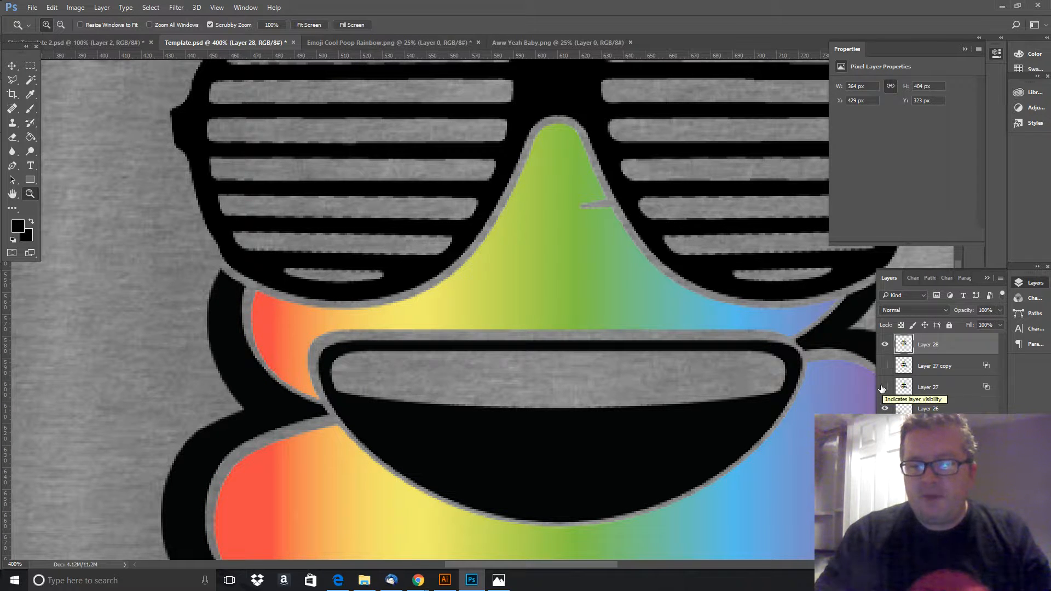
- Reduce Layer 28's opacity to 65% to blend the emoji into the shirt fabric
key("ctrl+0")
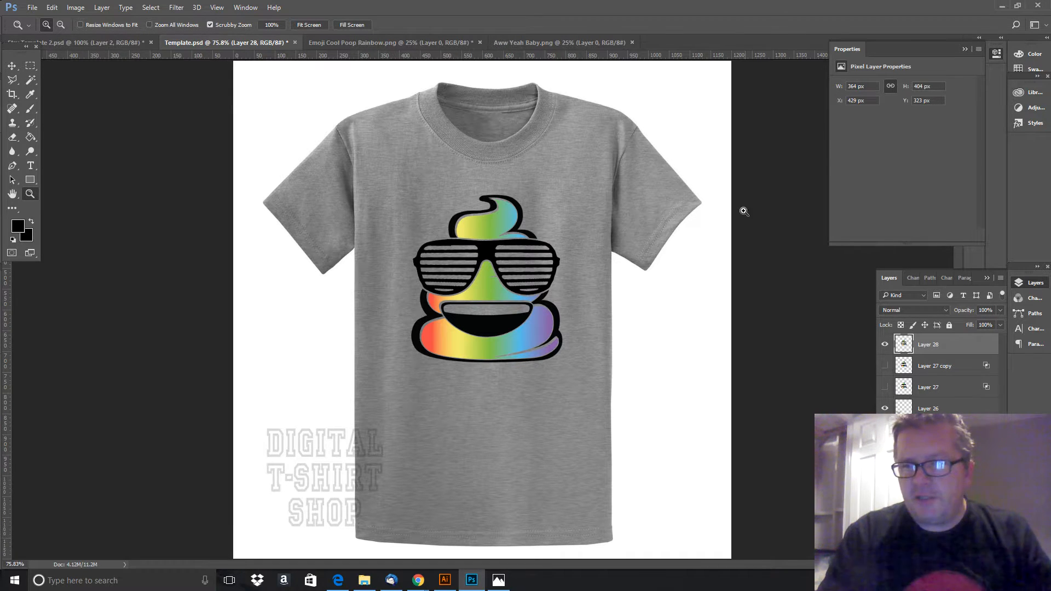
left_click(1000, 311)
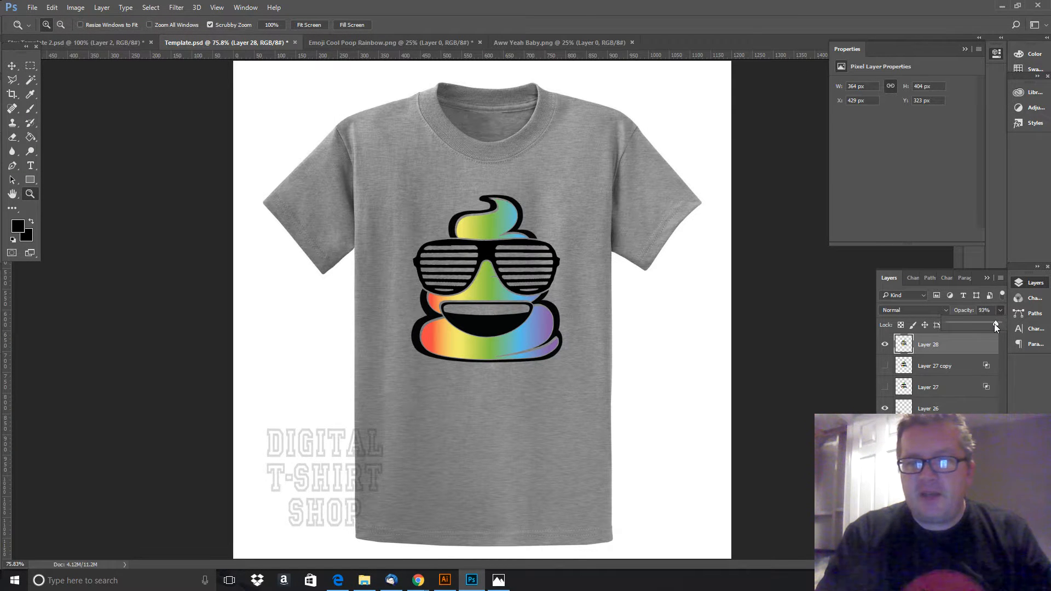
left_click_drag(994, 324, 988, 324)
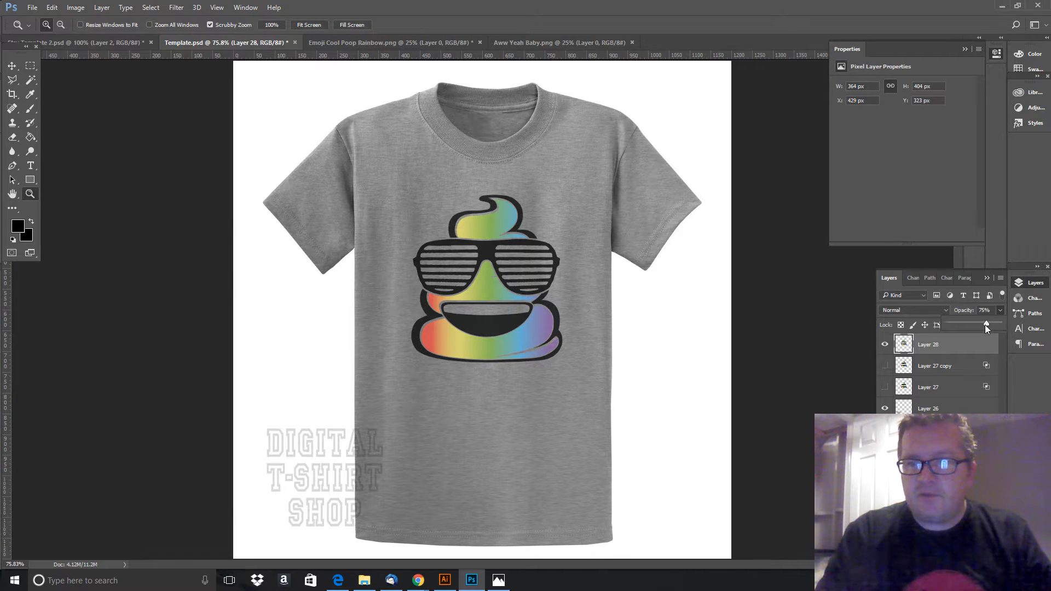
left_click_drag(979, 324, 977, 324)
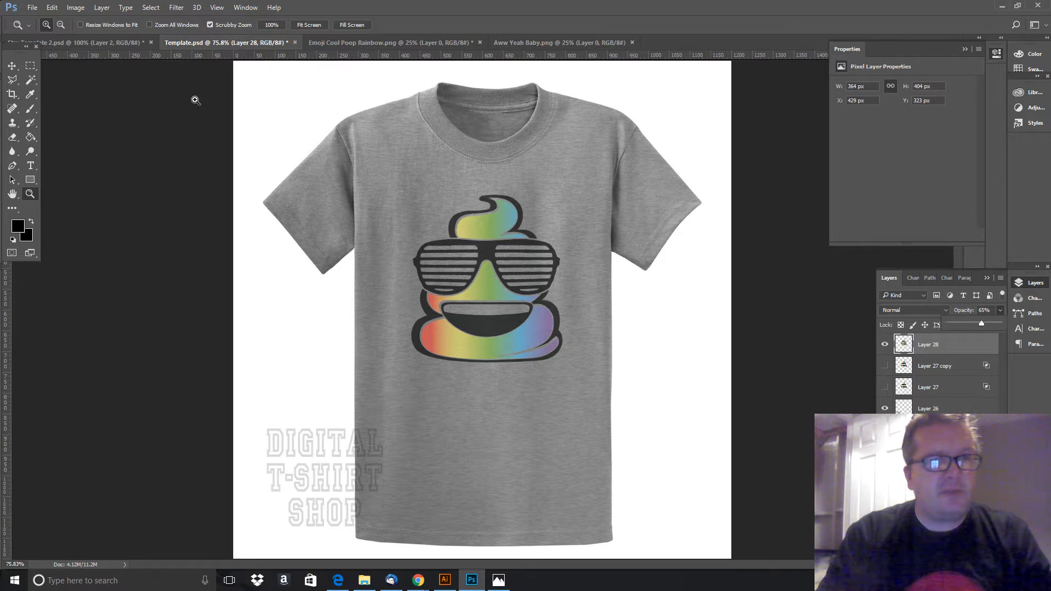
- Examine the fabric texture through the faded emoji up close, and return to a view of the whole shirt
left_click(31, 194)
left_click(515, 254)
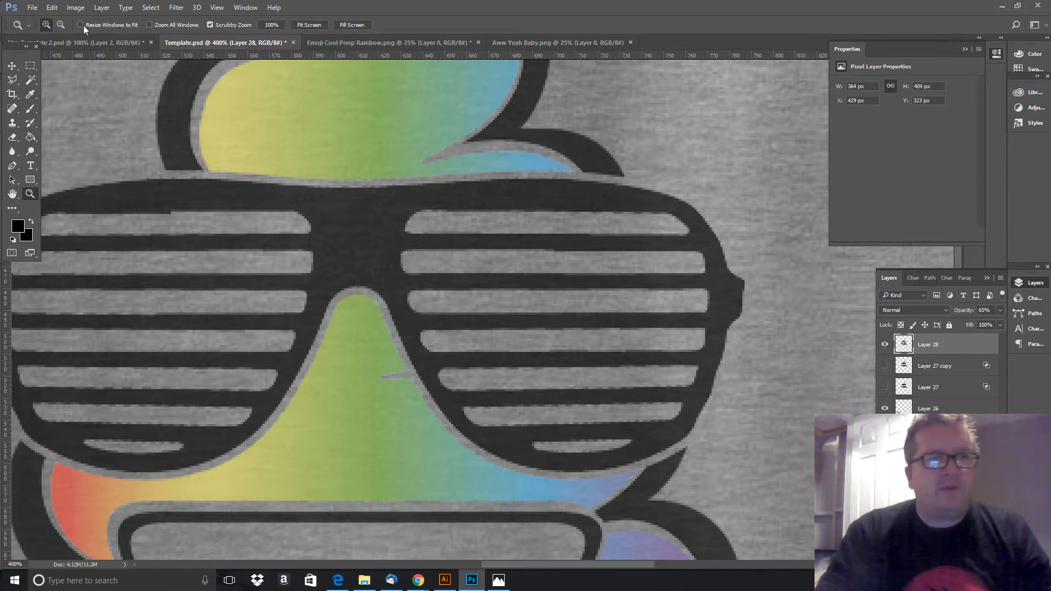
left_click(32, 9)
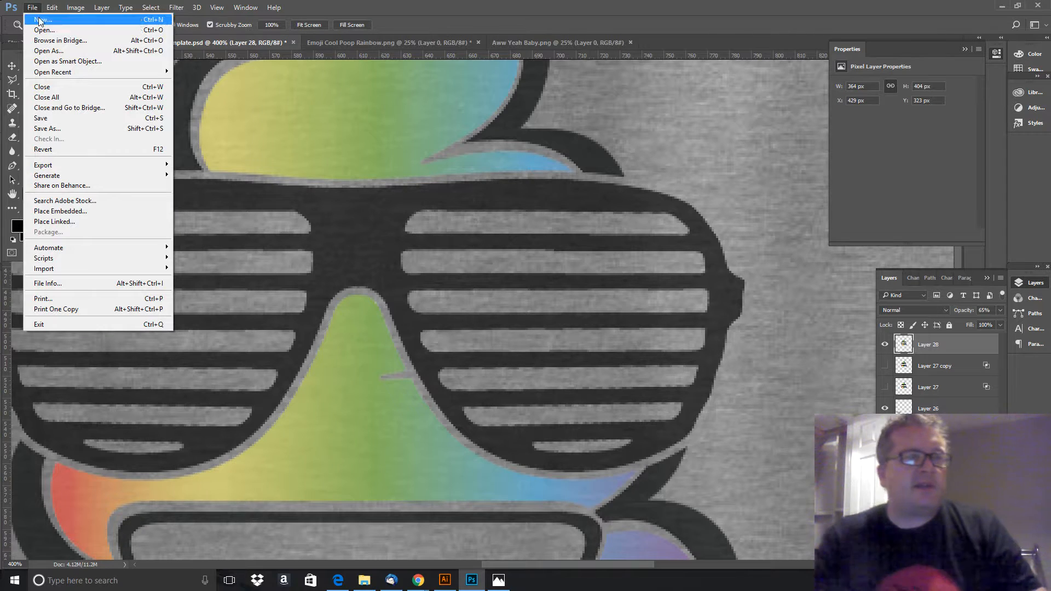
left_click(414, 25)
left_click(217, 7)
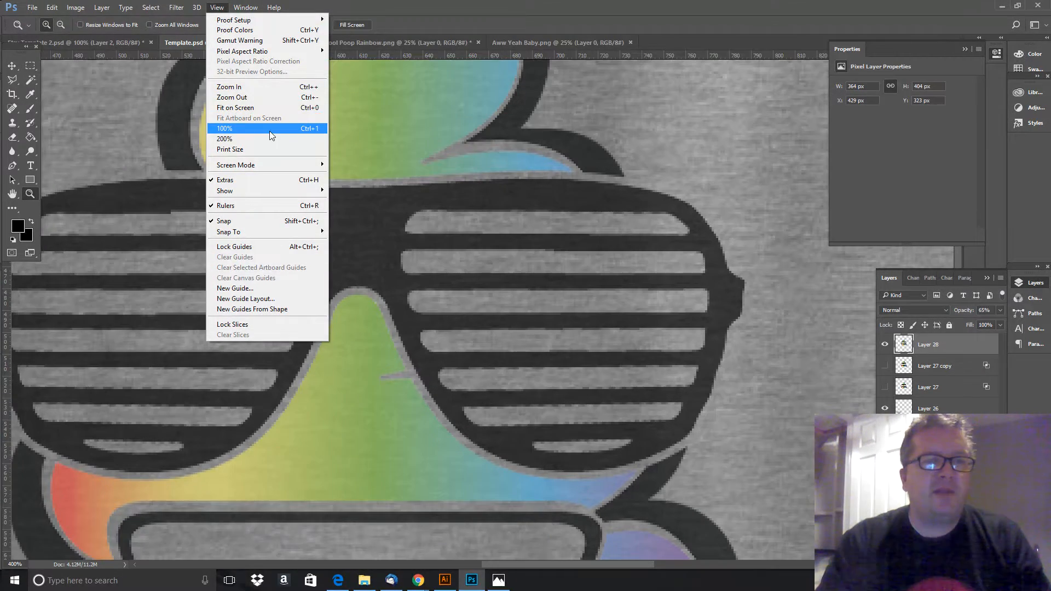
left_click(278, 98)
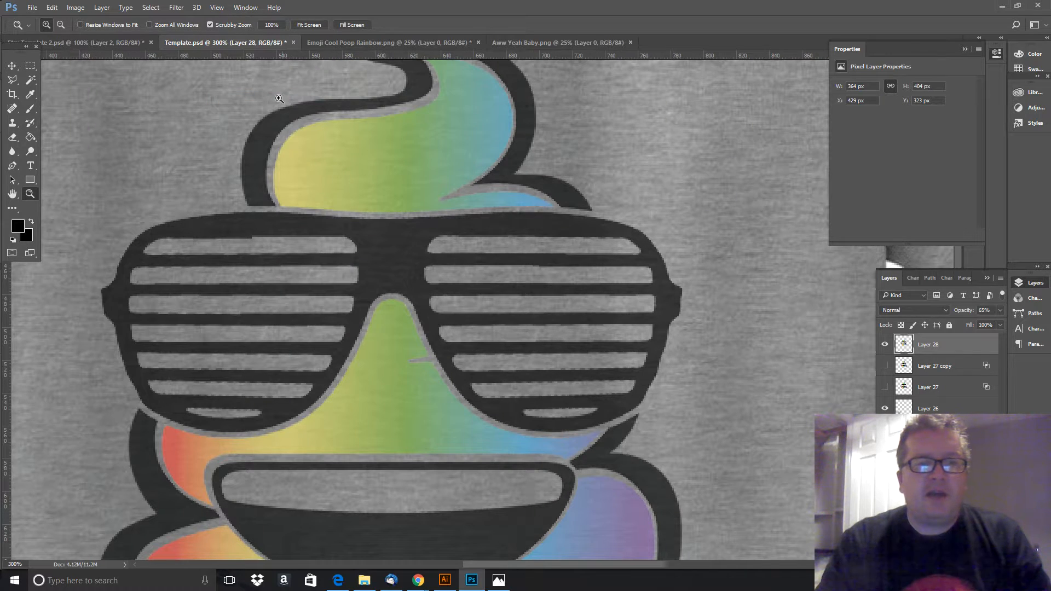
left_click(246, 8)
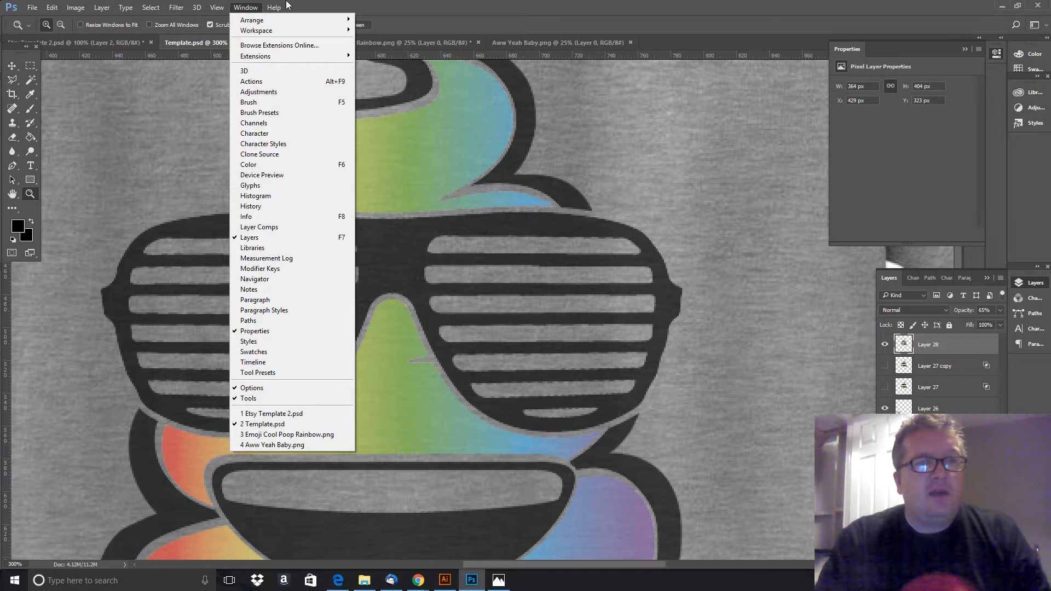
mouse_move(218, 11)
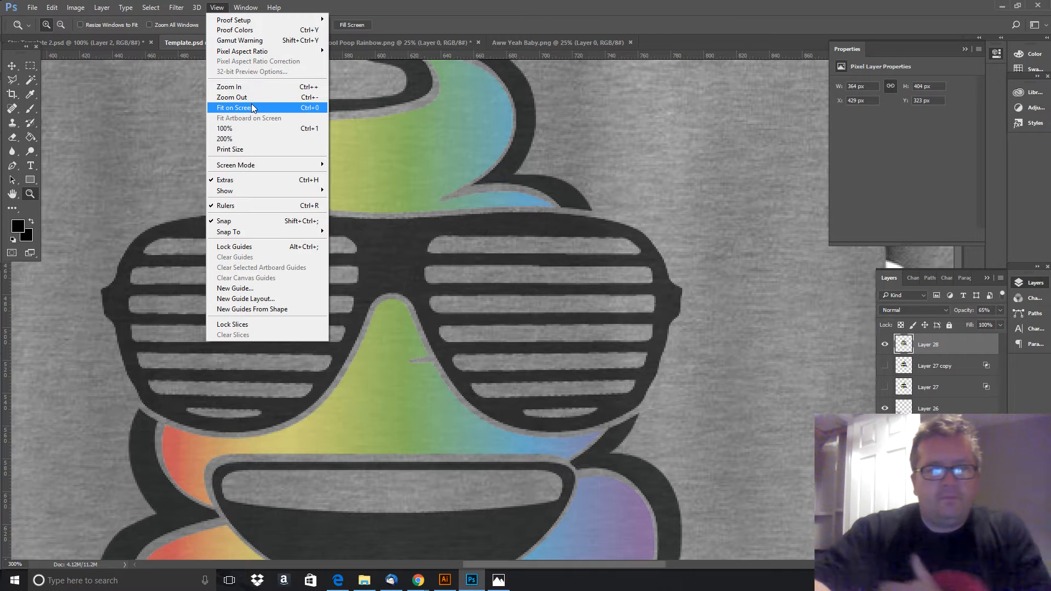
left_click(265, 105)
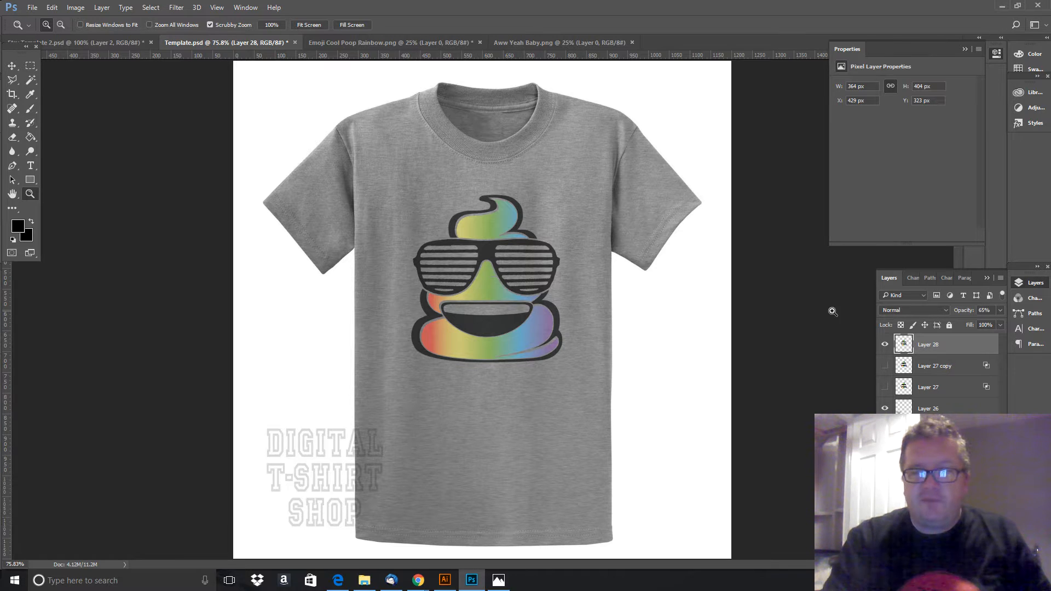
- Hide the emoji on Layer 28 in the shirt template
left_click(884, 409)
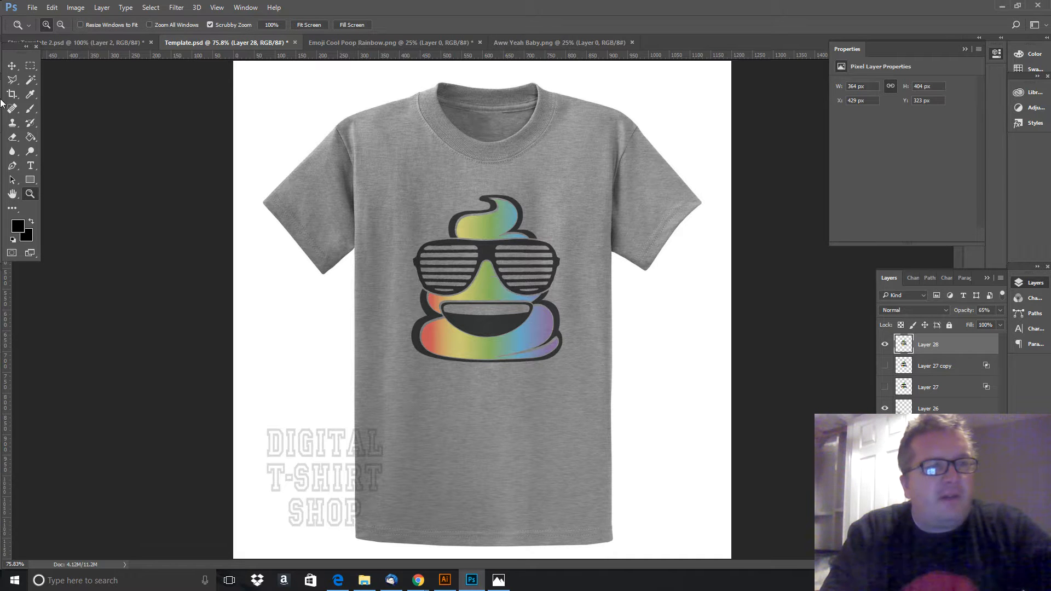
left_click(12, 72)
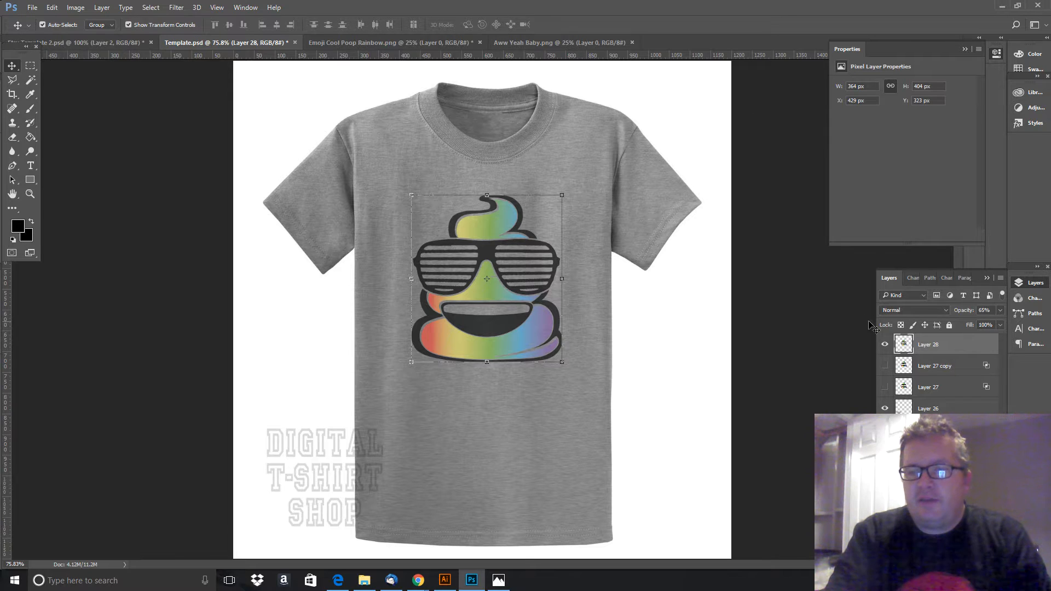
left_click(884, 345)
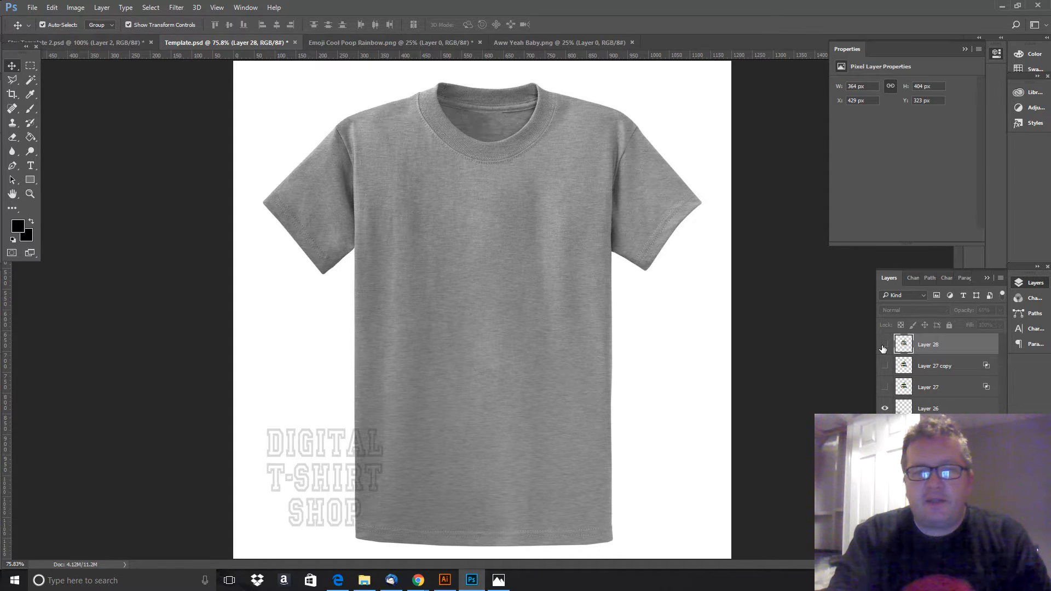
- Crop Aww Yeah Baby.png tightly around the lettering on all sides, to about 1683 × 2377 px
left_click(521, 42)
left_click(12, 94)
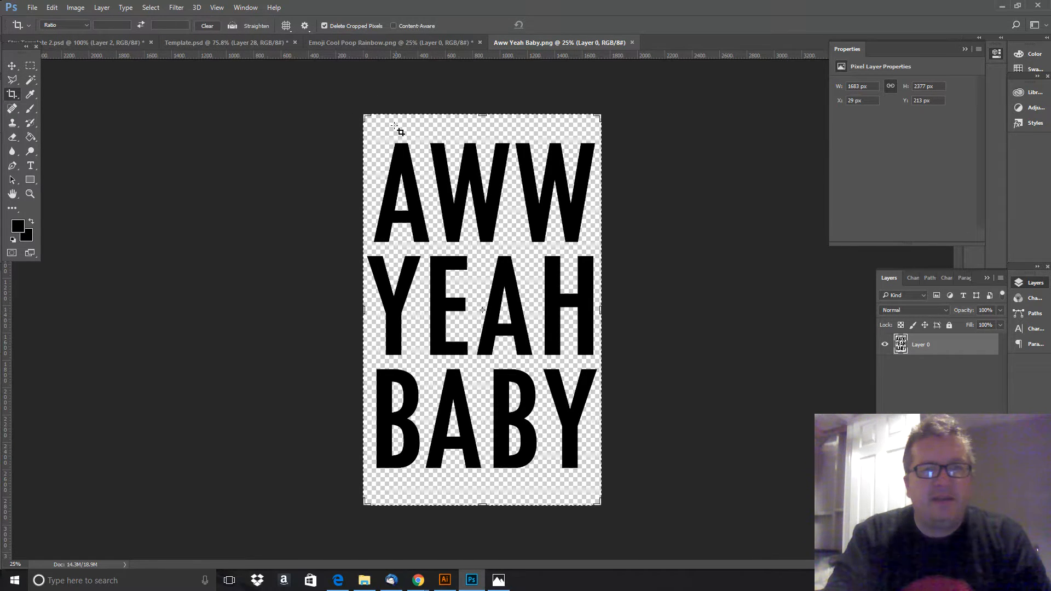
left_click_drag(483, 116, 483, 125)
left_click_drag(364, 310, 367, 310)
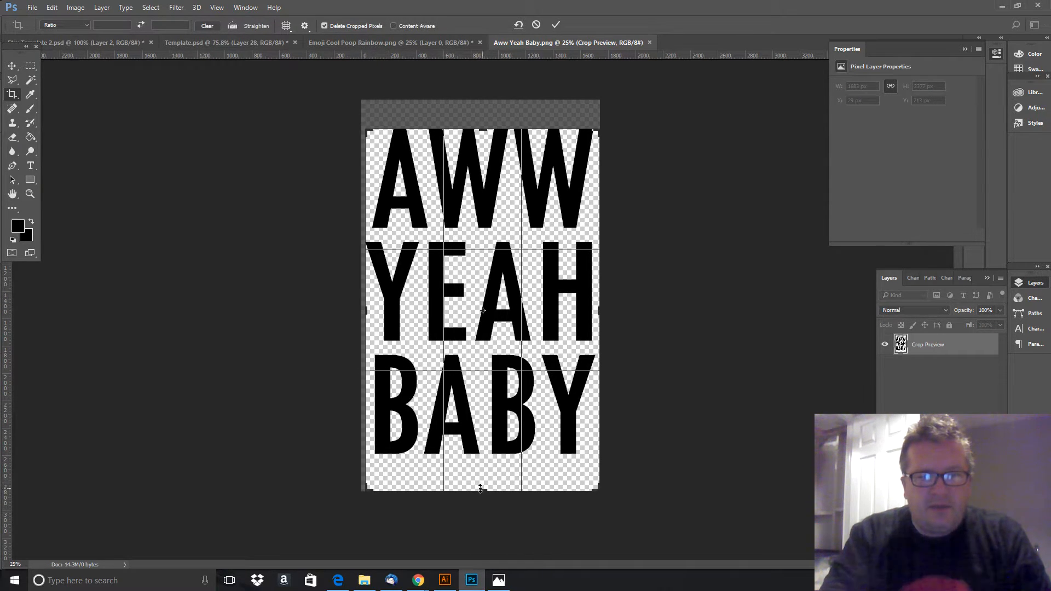
left_click_drag(480, 488, 481, 453)
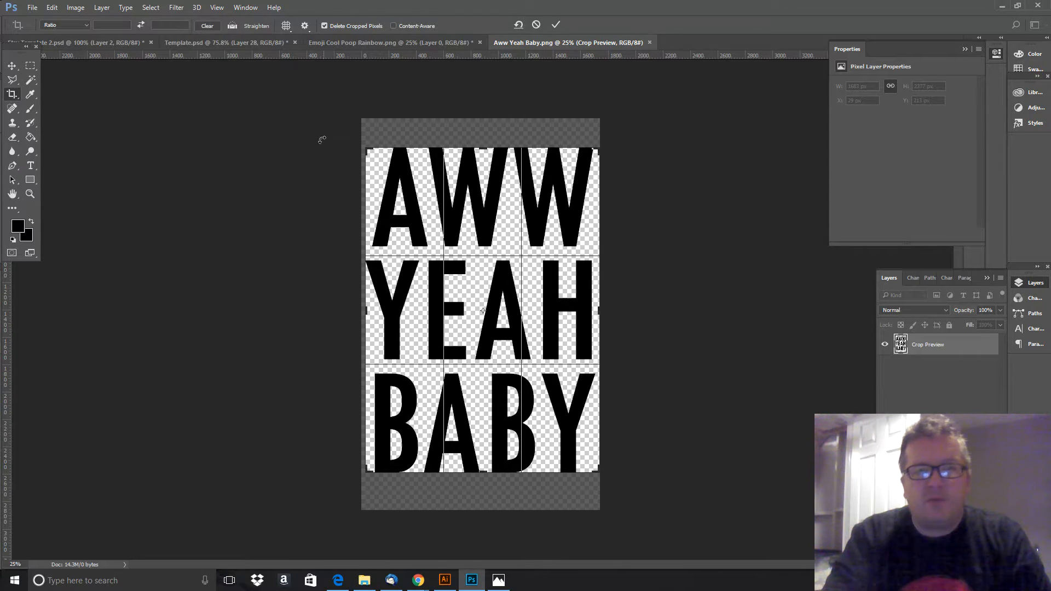
left_click_drag(602, 310, 592, 310)
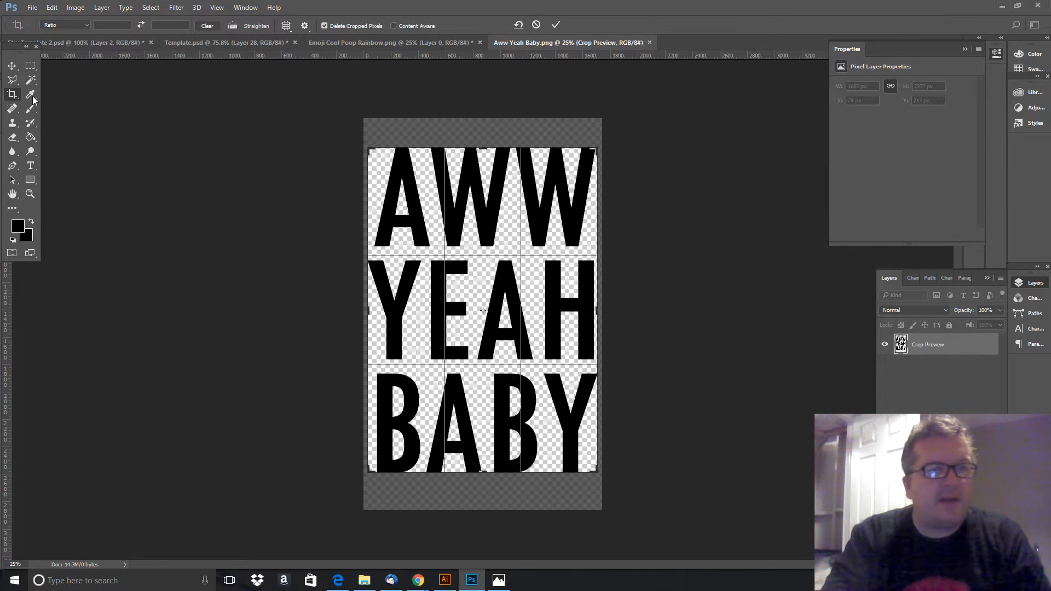
left_click(8, 70)
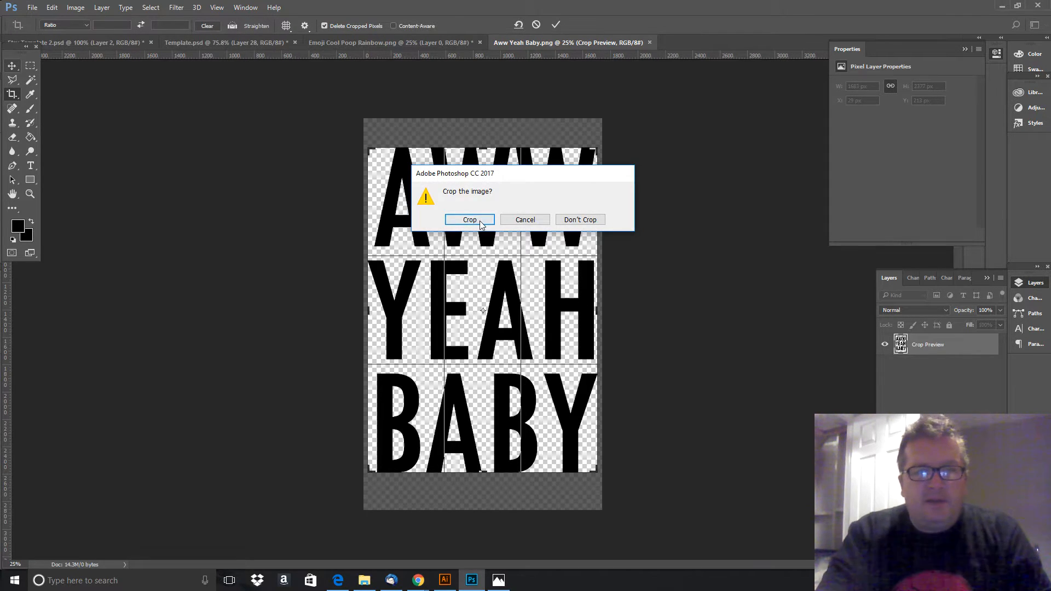
left_click(480, 221)
left_click(733, 342)
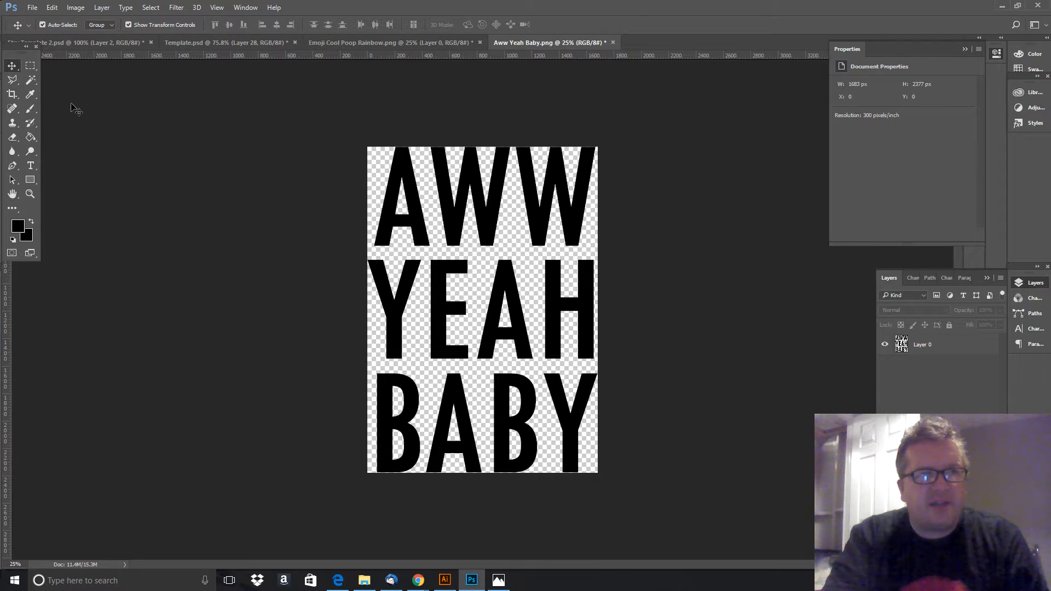
- Cut the AWW line from Layer 0 with a rectangular selection and paste it onto its own layer
left_click(31, 65)
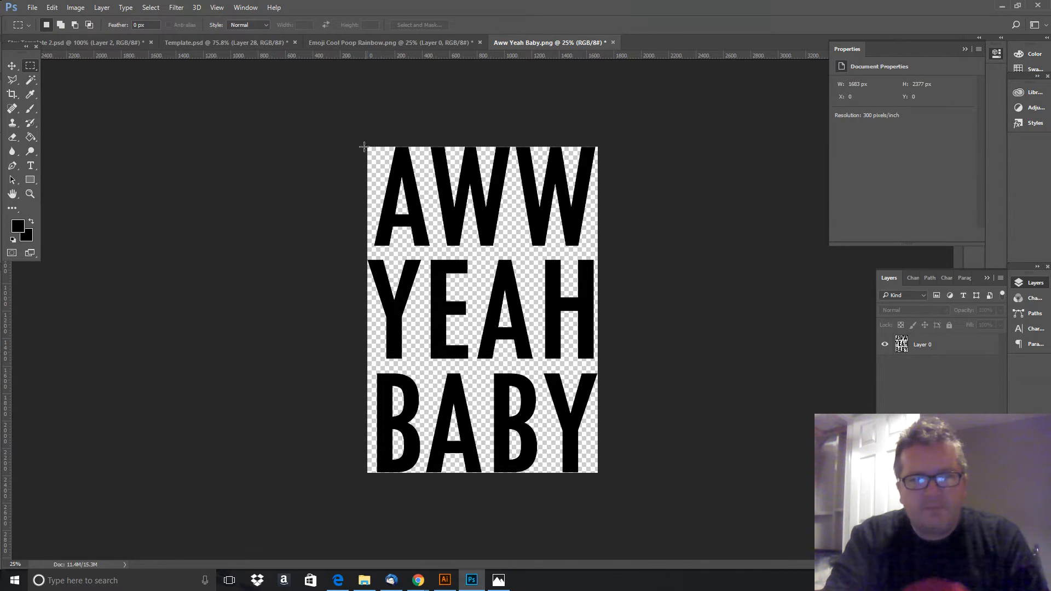
left_click_drag(364, 143, 654, 254)
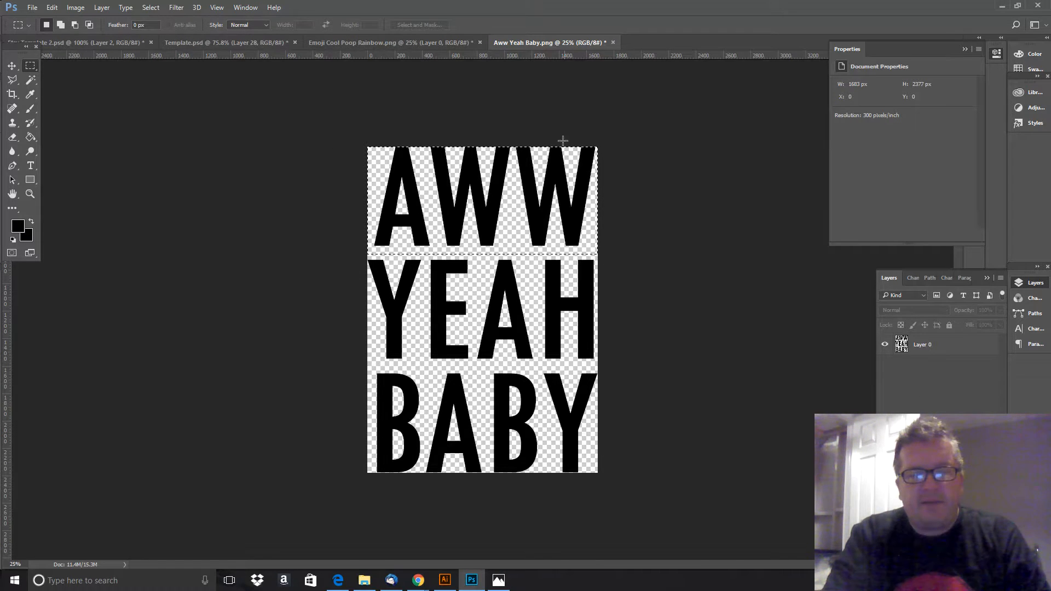
left_click(283, 222)
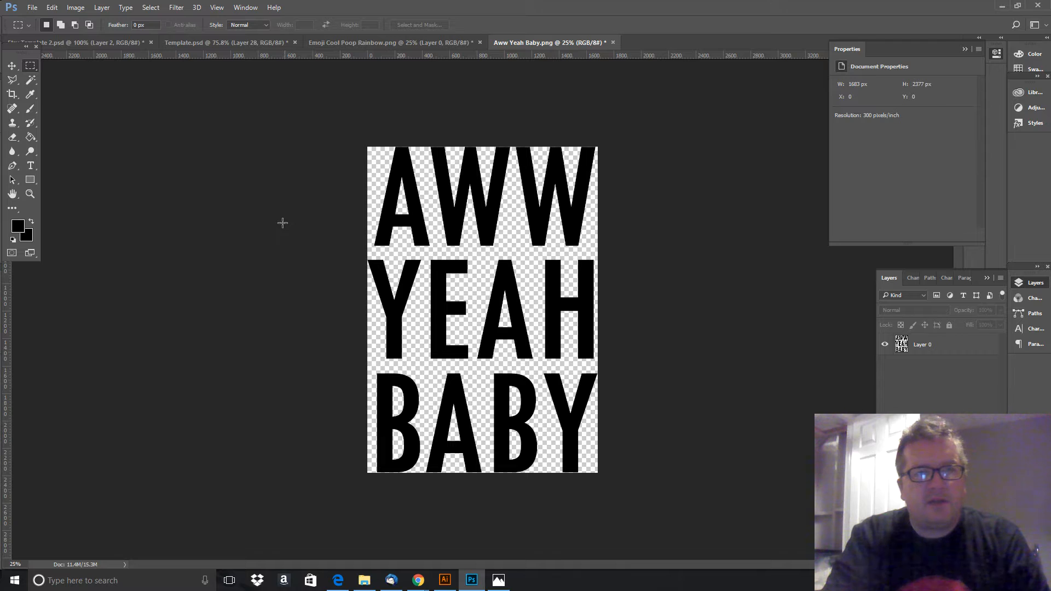
left_click_drag(350, 122, 644, 250)
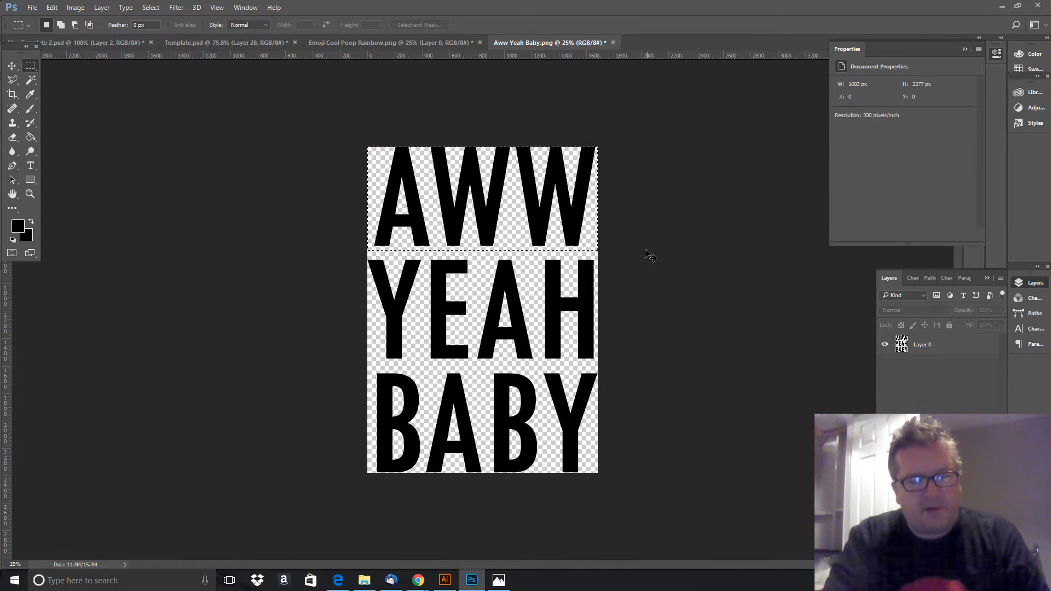
left_click(941, 350)
key("ctrl+x")
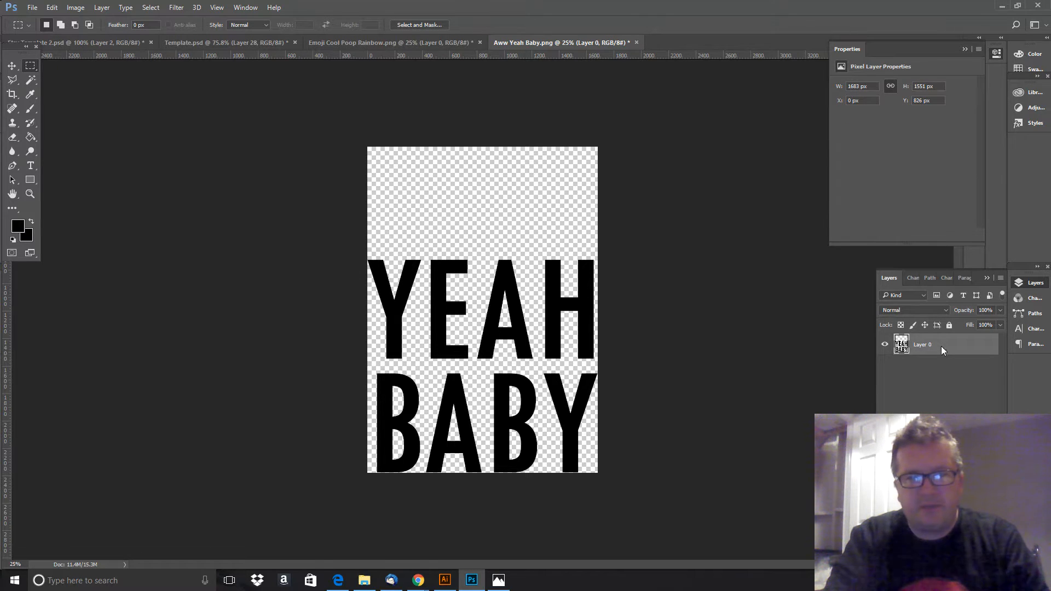
key("ctrl+v")
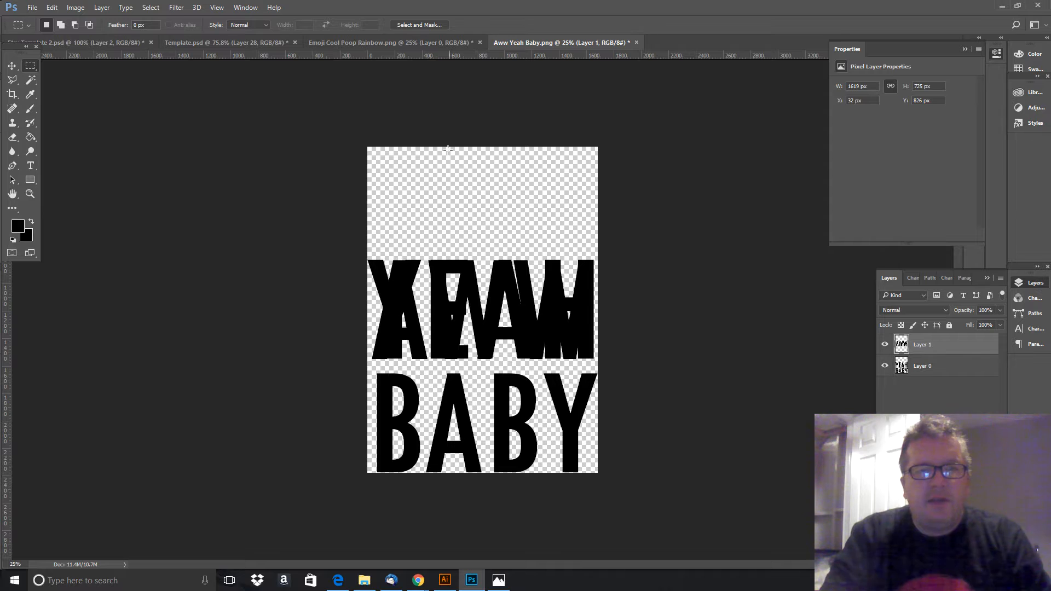
- Move the pasted AWW line straight up to the top edge of the canvas, at about Y -4 px
left_click(13, 68)
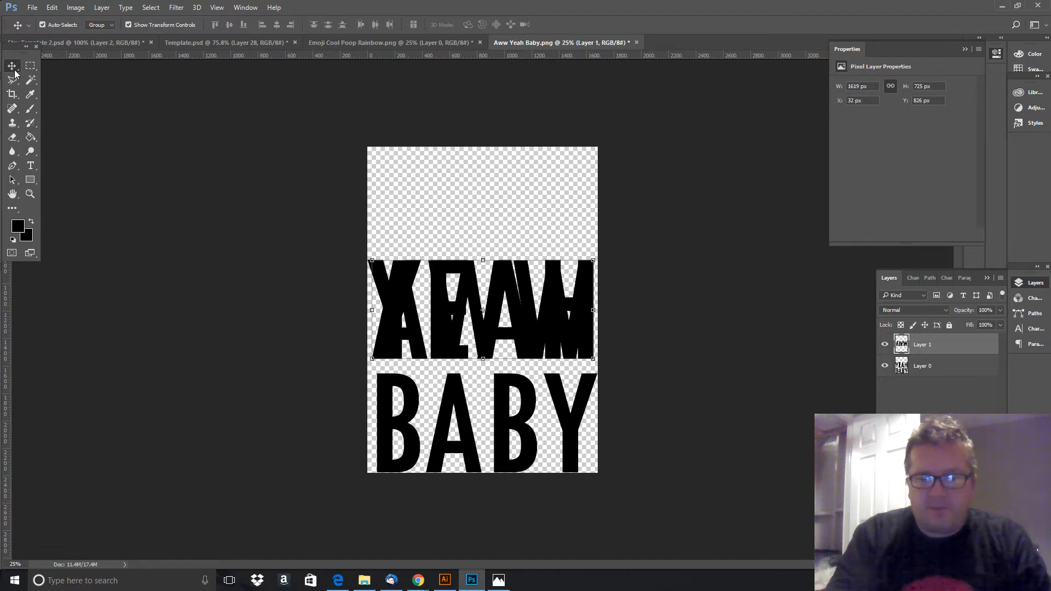
key("shift+Up")
key("shift+Up")
key("shift+Up")
key("shift+Up")
key("shift+Up")
key("shift+Up")
key("shift+Up")
key("shift+Up")
key("shift+Up")
key("shift+Up")
key("shift+Up")
key("shift+Up")
key("shift+Up")
key("shift+Up")
key("shift+Up")
key("shift+Up")
key("shift+Up")
key("shift+Up")
key("shift+Up")
key("shift+Up")
key("shift+Up")
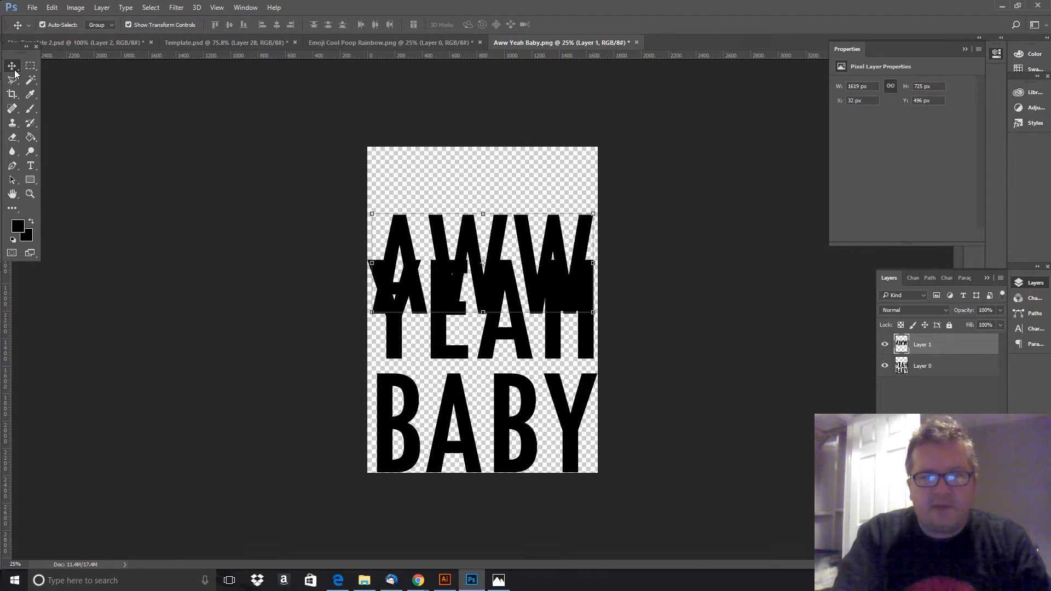
key("shift+Up")
key("shift+Up")
key("shift+Up")
key("shift+Up")
key("shift+Up")
key("shift+Up")
key("shift+Up")
key("shift+Up")
key("shift+Up")
key("shift+Up")
key("shift+Up")
key("shift+Up")
key("shift+Up")
key("shift+Up")
key("shift+Up")
key("shift+Up")
key("shift+Up")
key("shift+Up")
key("shift+Up")
key("shift+Up")
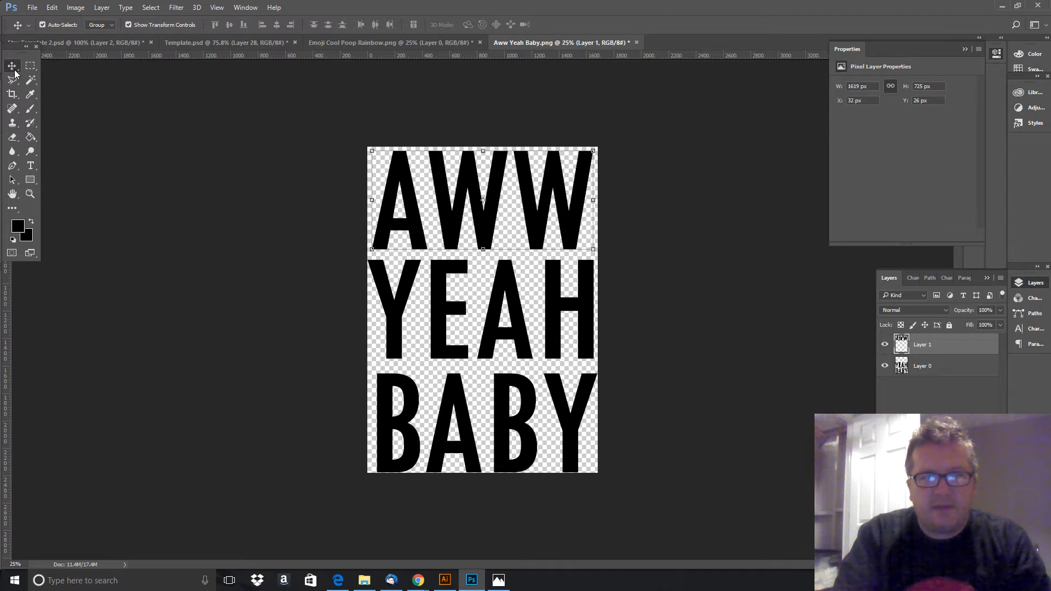
key("shift+Up")
key("shift+Up")
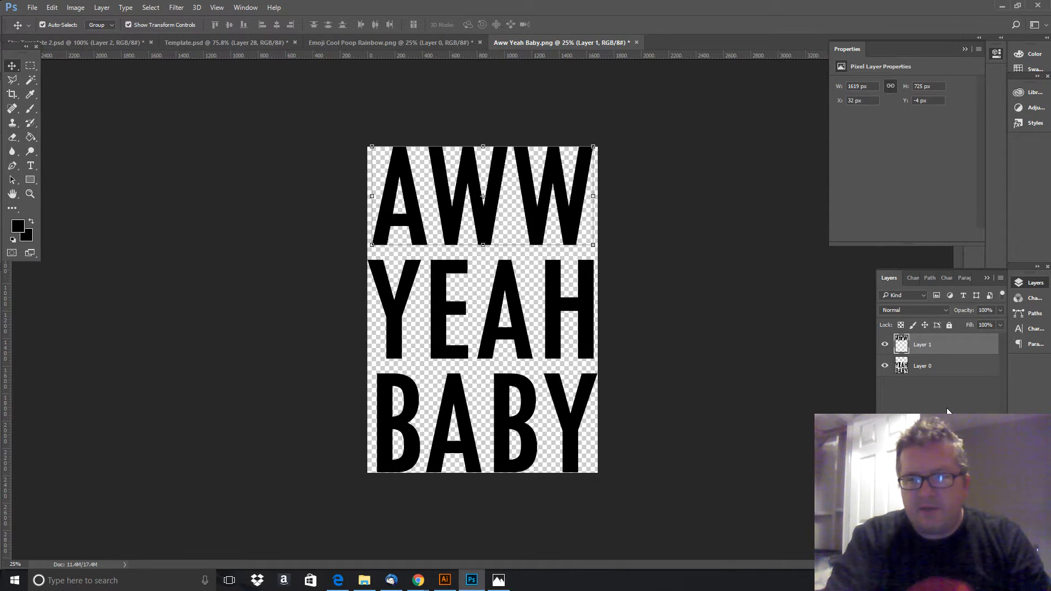
- Cut the BABY line from Layer 0 with a rectangular selection and paste it onto its own layer
left_click(32, 66)
left_click(947, 374)
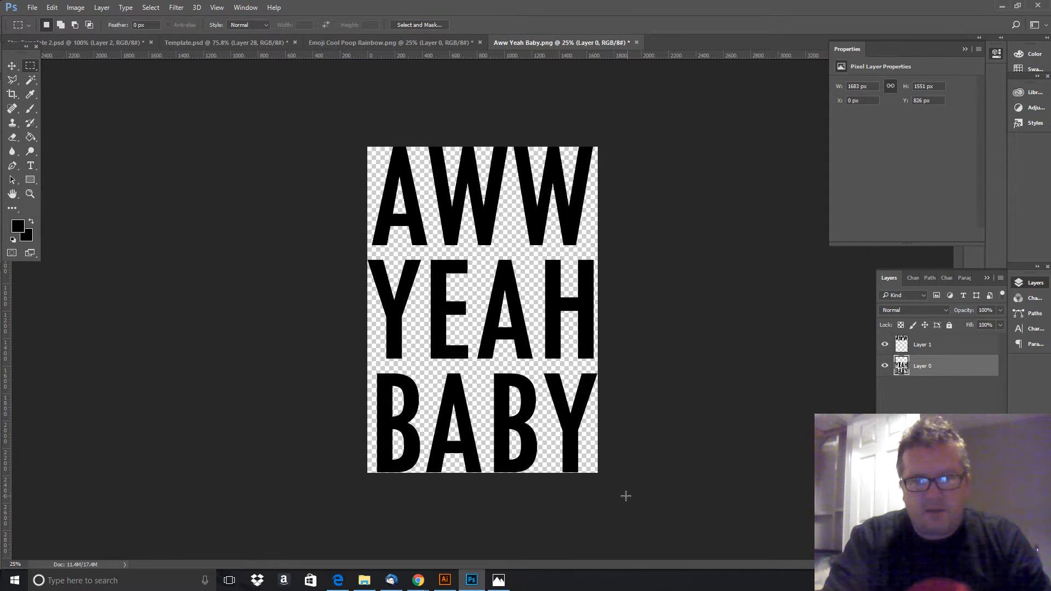
left_click_drag(624, 495, 346, 374)
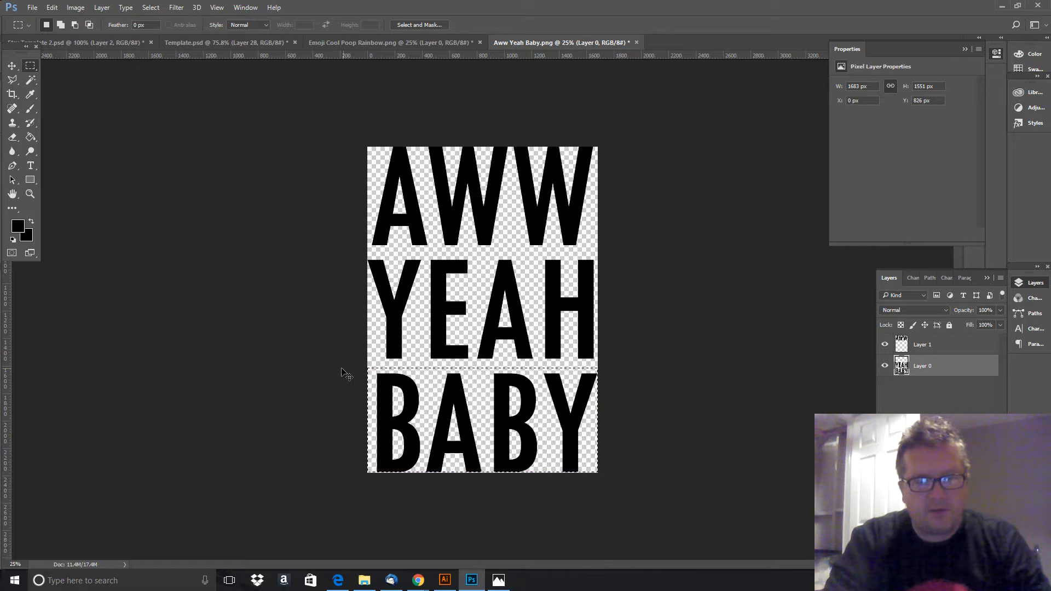
key("Delete")
key("ctrl+v")
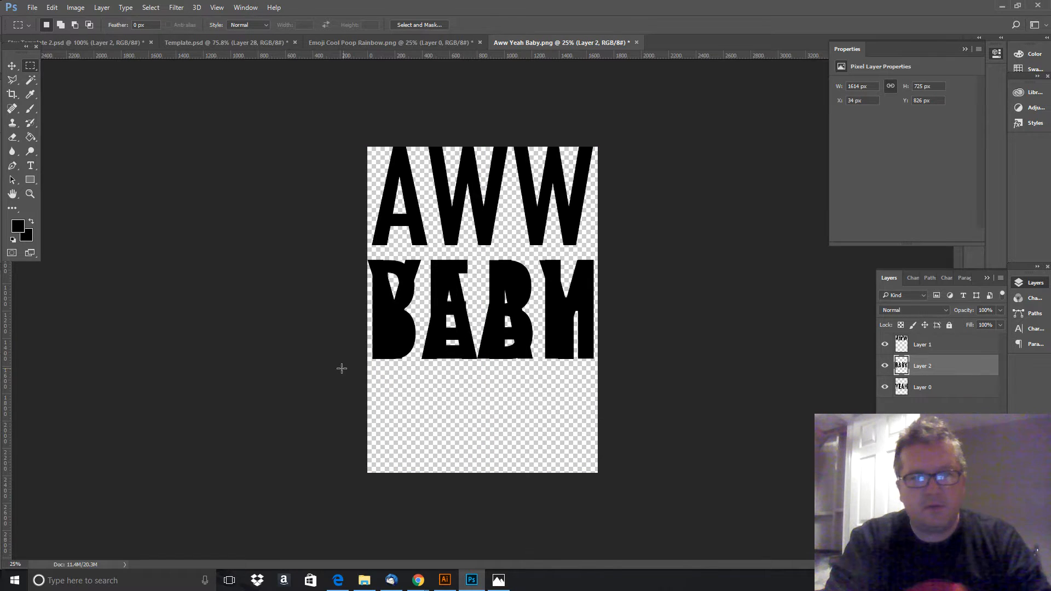
- Move the pasted BABY line straight down to the bottom edge of the canvas, at about Y 1654 px
left_click(12, 66)
key("shift+Down")
key("shift+Down")
key("shift+Down")
key("shift+Down")
key("shift+Down")
key("shift+Down")
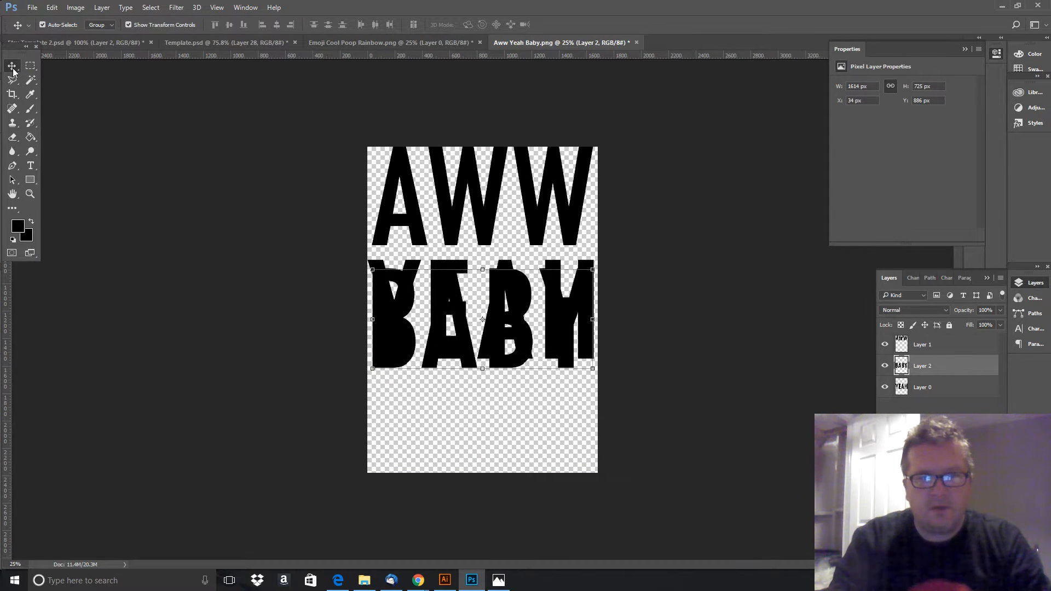
key("shift+Down")
key("shift+Down")
key("shift+Down")
key("shift+Down")
key("shift+Down")
key("shift+Down")
key("shift+Down")
key("shift+Down")
key("shift+Down")
key("shift+Down")
key("shift+Down")
key("shift+Down")
key("shift+Down")
key("shift+Down")
key("shift+Down")
key("shift+Down")
key("shift+Down")
key("shift+Down")
key("shift+Down")
key("shift+Down")
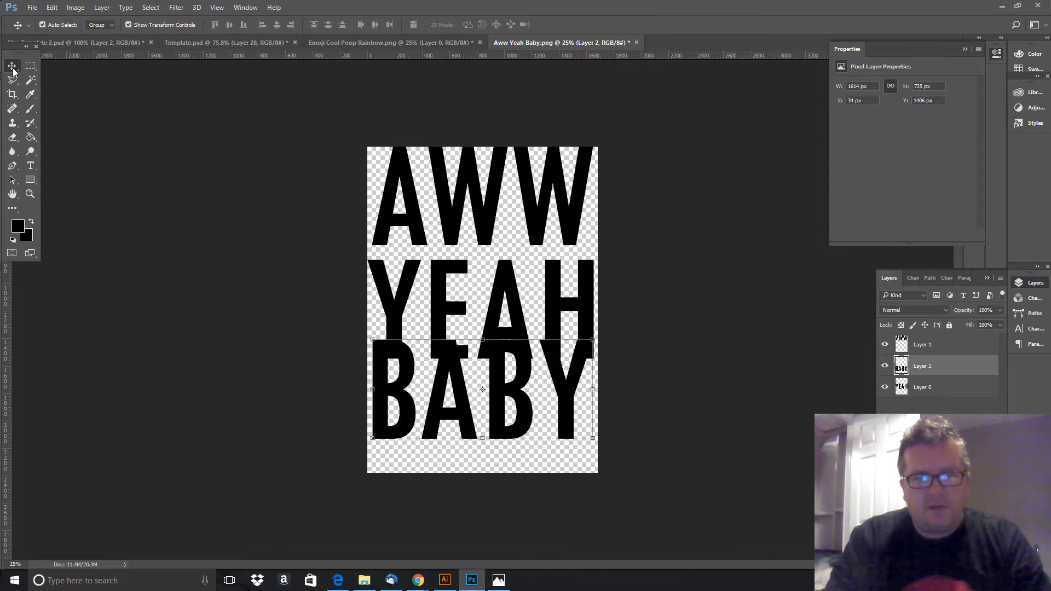
key("shift+Down")
key("shift+Down")
key("shift+Down")
key("shift+Down")
key("shift+Down")
key("shift+Down")
key("shift+Down")
key("shift+Down")
key("shift+Down")
key("shift+Down")
key("shift+Down")
key("shift+Down")
key("shift+Down")
key("shift+Down")
key("shift+Down")
key("shift+Down")
key("shift+Down")
key("shift+Down")
key("shift+Down")
key("shift+Down")
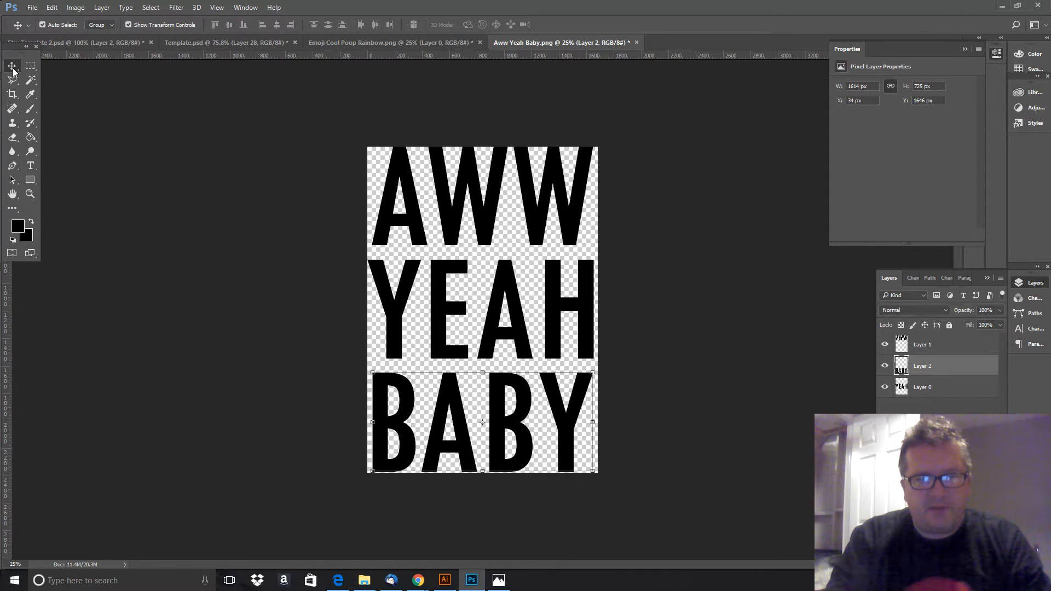
key("Down")
key("Down")
key("Down")
key("Down")
key("Down")
key("Down")
key("Down")
key("Down")
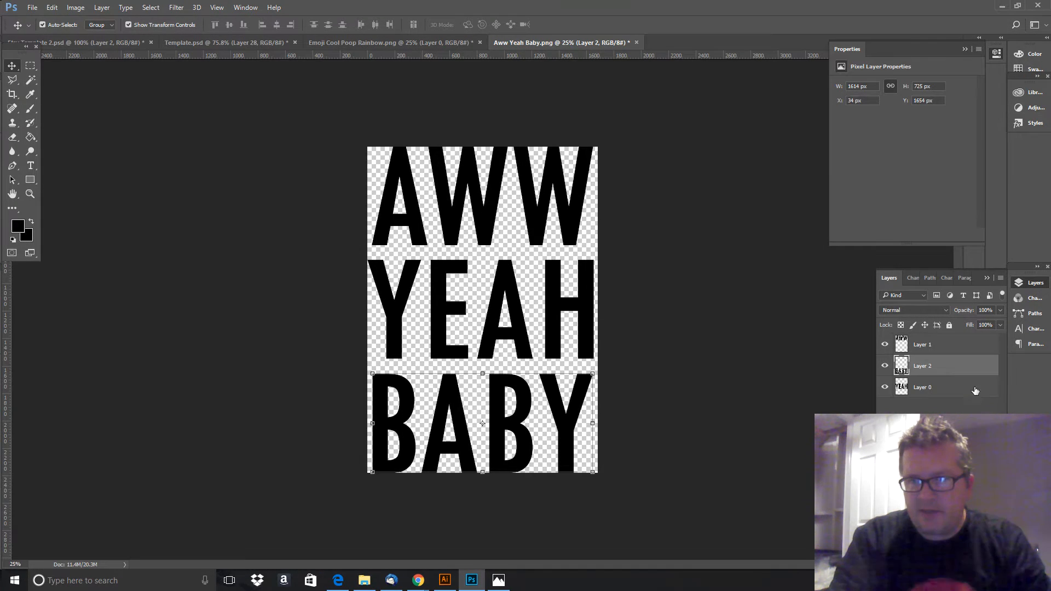
- Try shifting the YEAH line on Layer 0 sideways to align it with AWW and BABY, ending at X 0 px
left_click(942, 387)
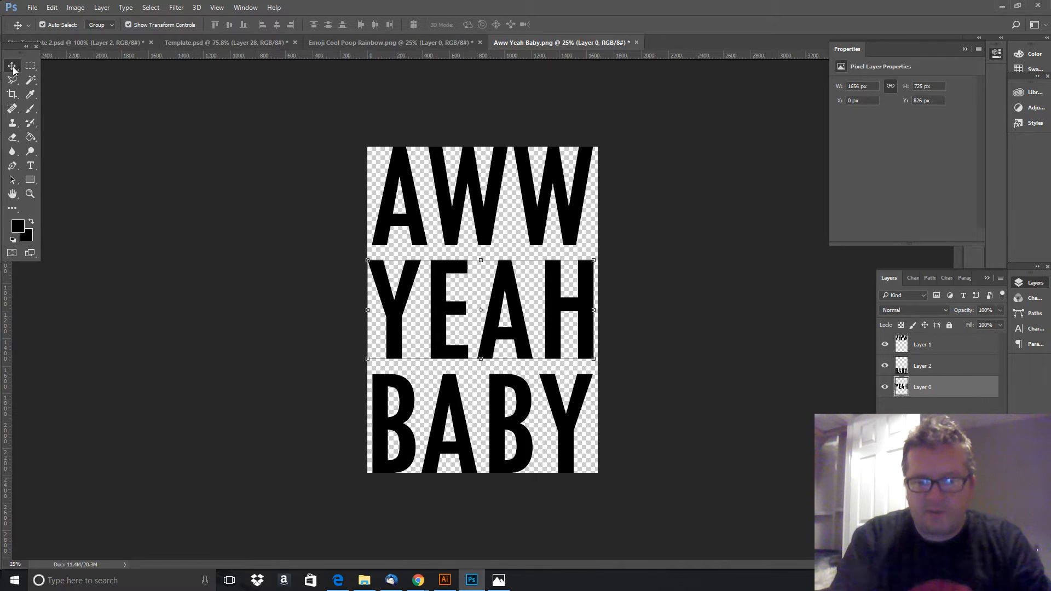
key("shift+Right")
key("shift+Right")
key("shift+Right")
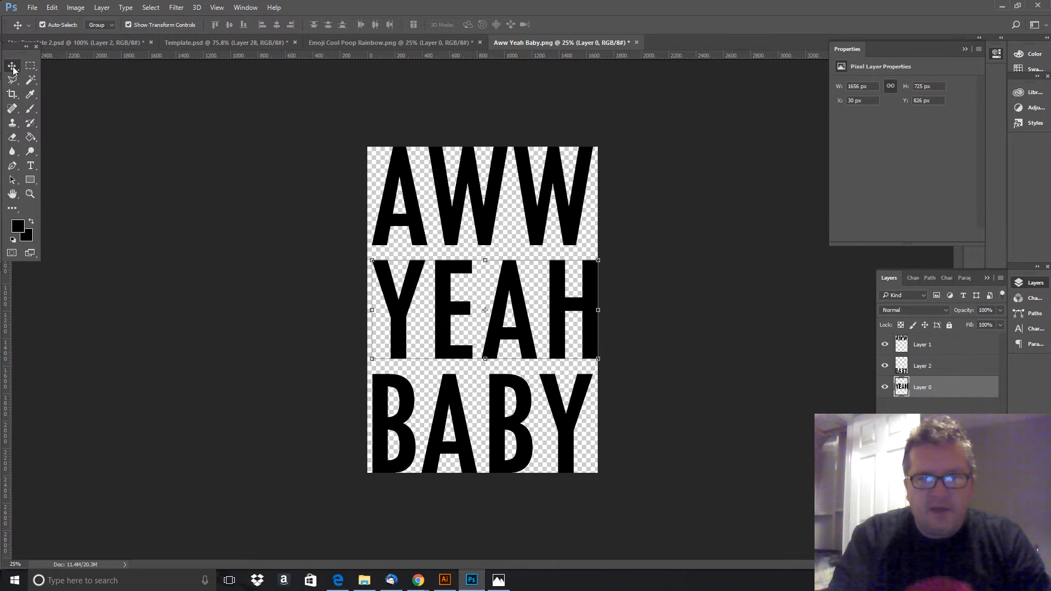
key("shift+Left")
key("shift+Left")
key("shift+Left")
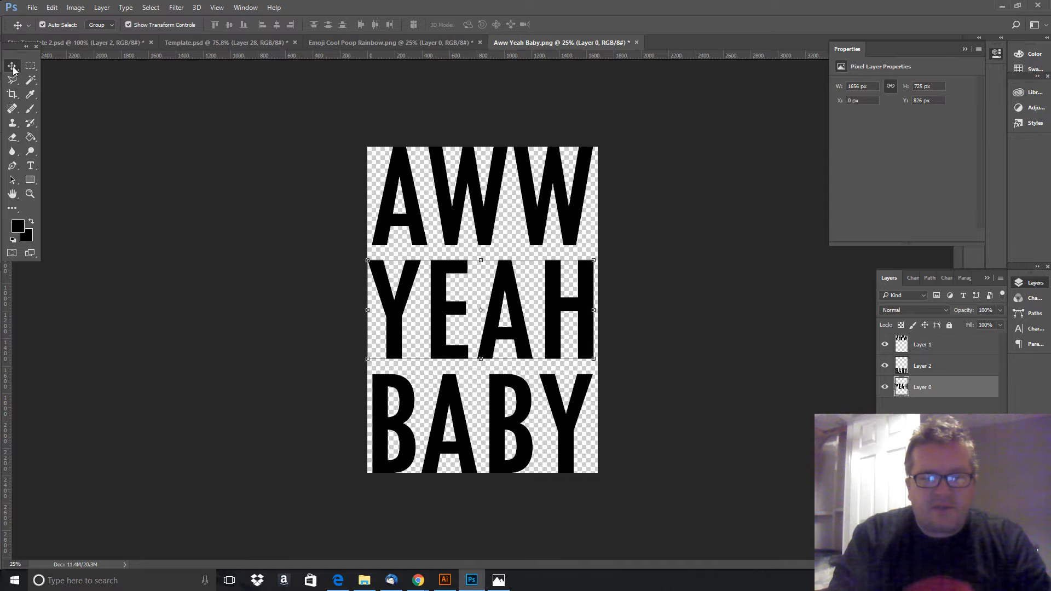
key("shift+Right")
key("shift+Right")
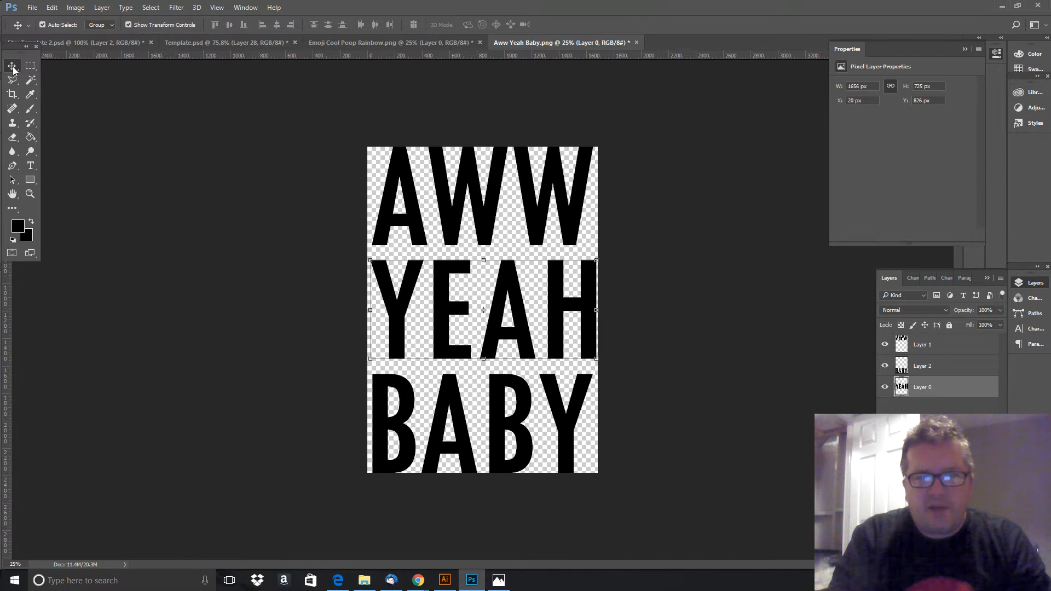
key("shift+Right")
key("shift+Left")
key("shift+Left")
key("shift+Left")
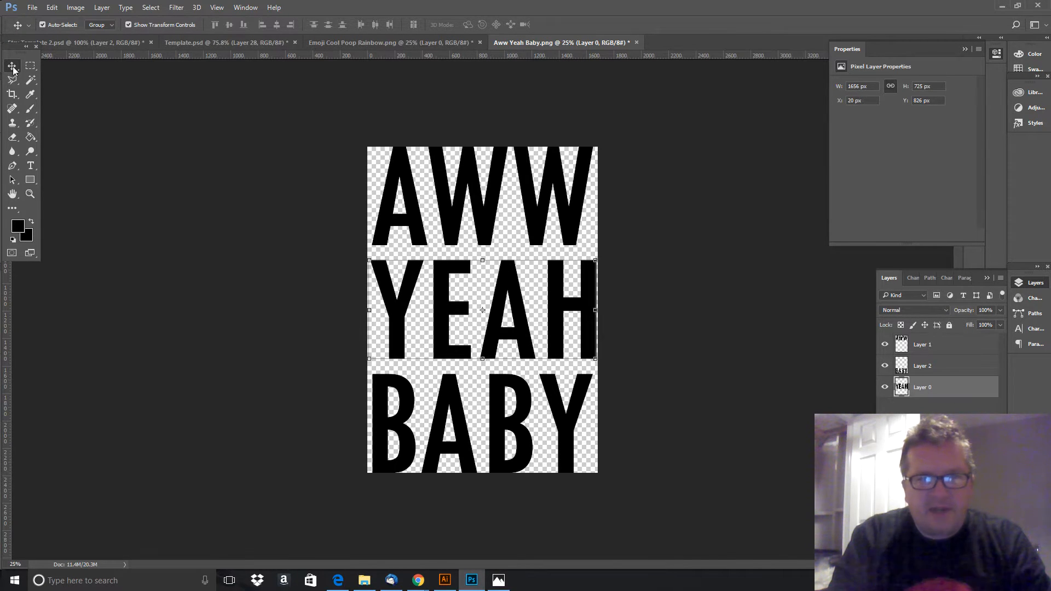
key("Left")
key("Left")
key("Left")
key("Left")
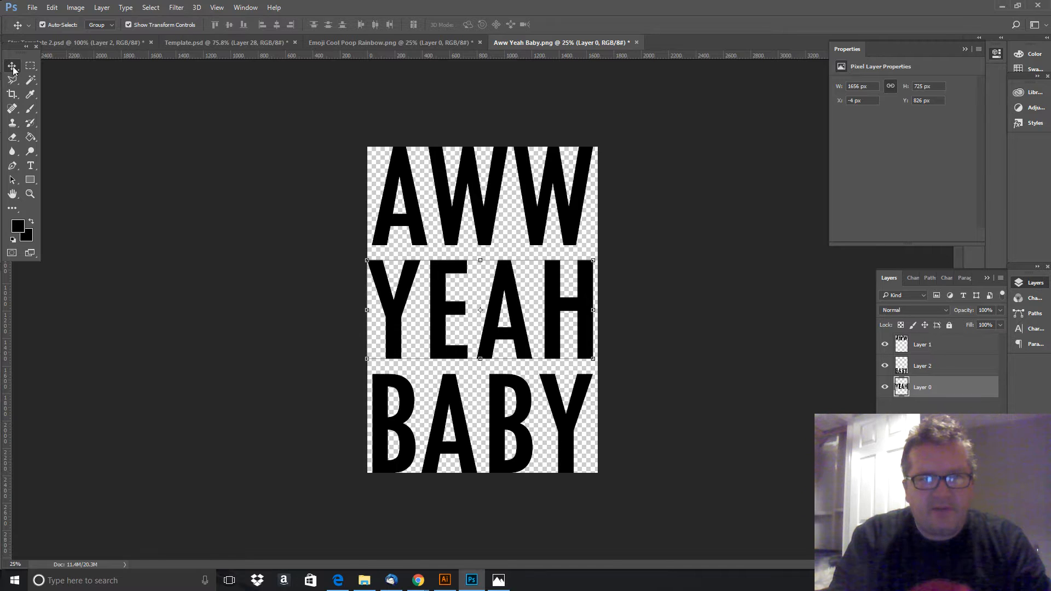
key("shift+Right")
key("shift+Right")
key("shift+Right")
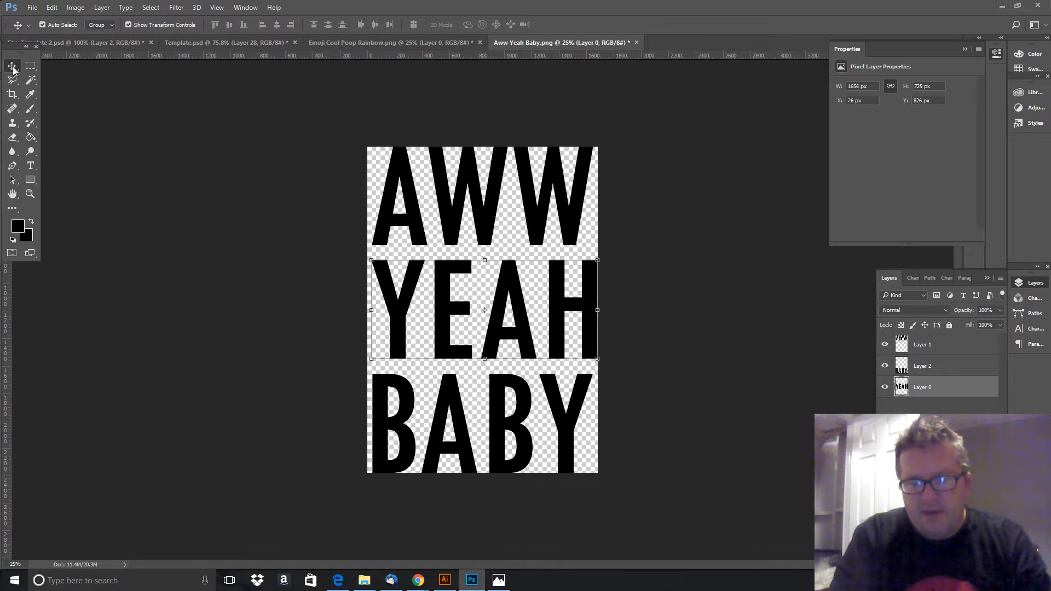
key("shift+Left")
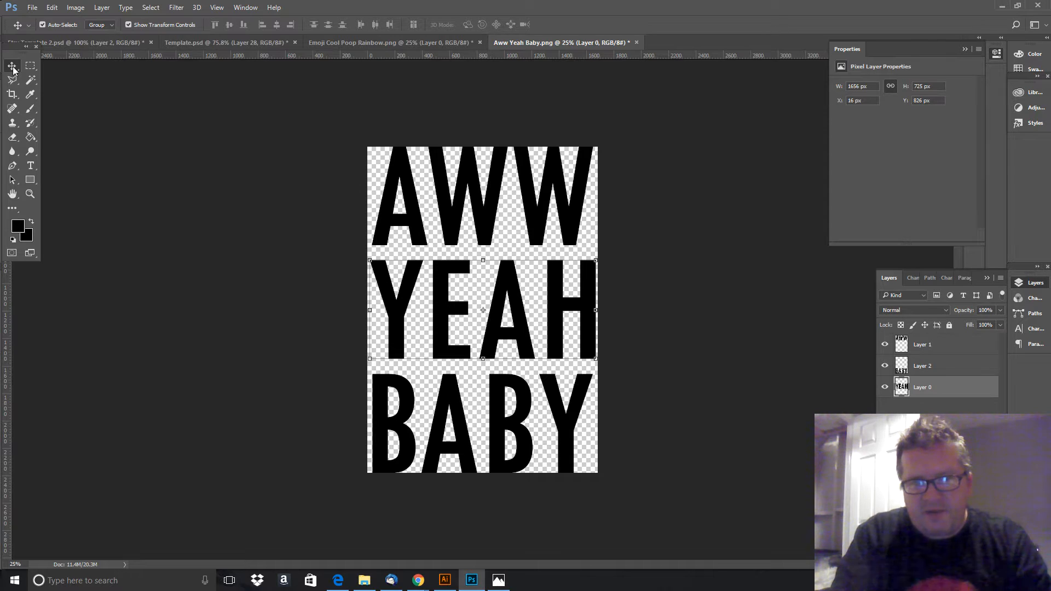
key("Left")
key("Left")
key("Left")
key("Left")
key("Left")
key("Left")
key("Left")
key("Left")
key("Left")
key("Left")
key("Left")
key("Left")
key("Left")
key("Left")
key("Left")
key("Left")
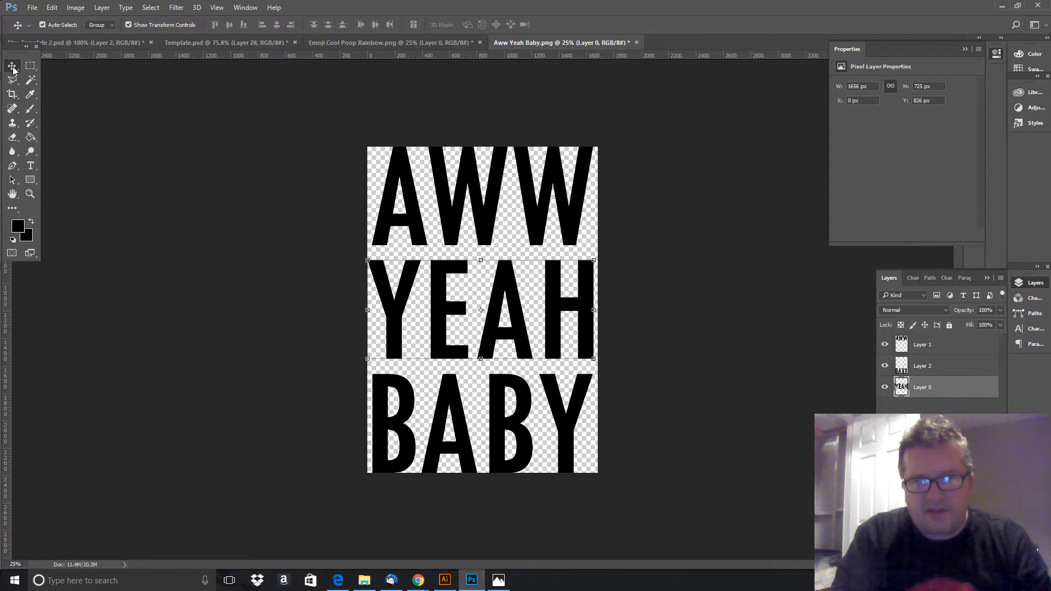
- Nudge the YEAH line sideways to about X 16 px so it lines up with AWW and BABY
key("Right")
key("Right")
key("Right")
key("Right")
key("Right")
key("Right")
key("Right")
key("Right")
key("Right")
key("Right")
key("Right")
key("Right")
key("Right")
key("Right")
key("Right")
key("Right")
key("Right")
key("Right")
key("Right")
key("Right")
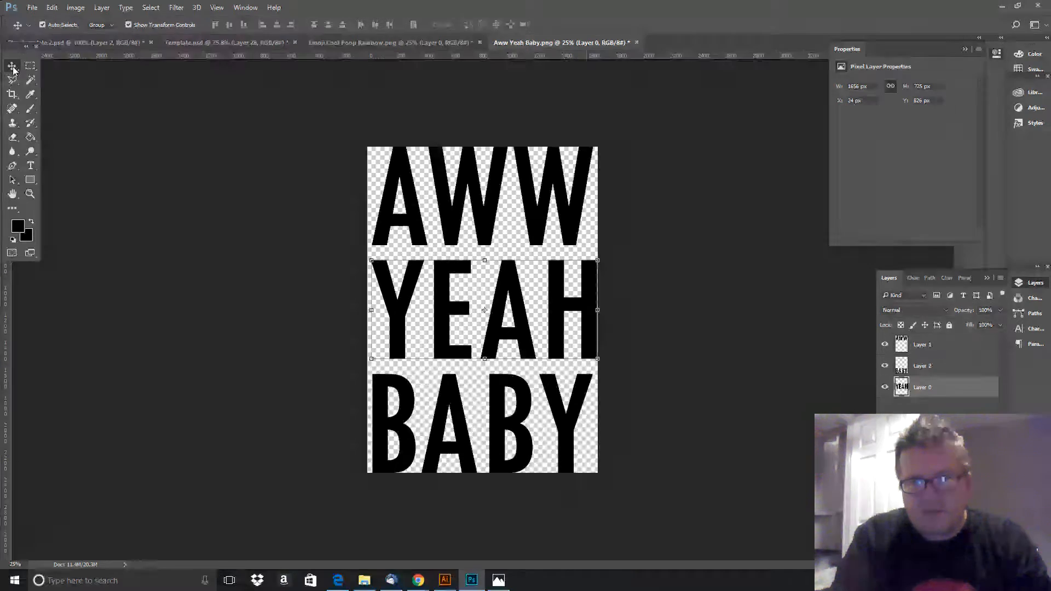
key("Right")
key("Right")
key("Right")
key("Right")
key("Right")
key("Right")
key("Right")
key("Right")
key("Left")
key("Left")
key("Left")
key("Left")
key("Left")
key("Left")
key("Left")
key("Left")
key("Left")
key("Left")
key("Left")
key("Left")
key("Left")
key("Left")
key("Left")
key("Left")
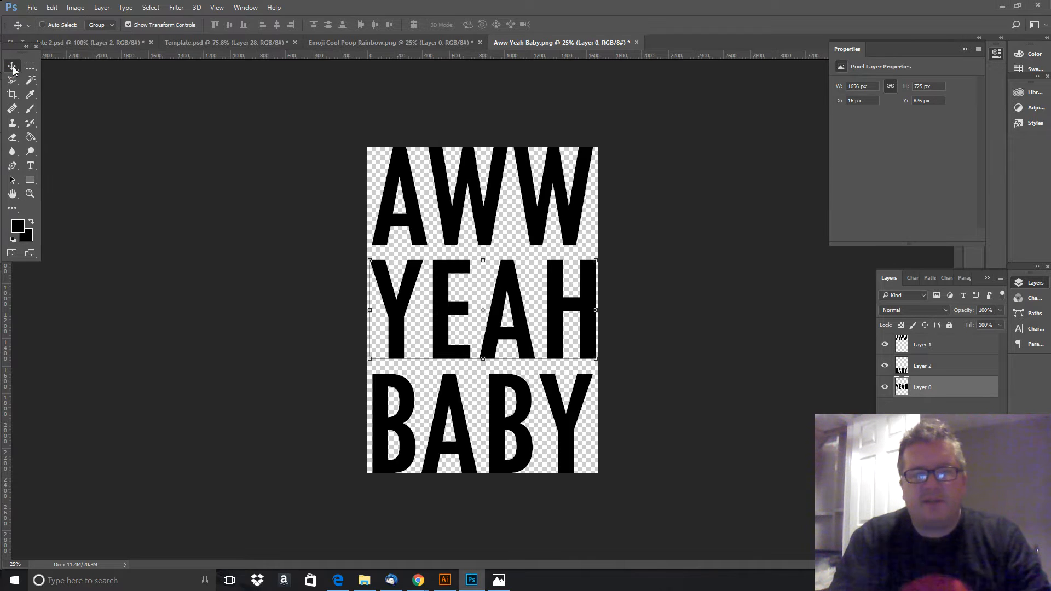
- Save the lettering in PNG format as Aww Yeah Baby.png, replacing the existing file and using smallest compression without interlacing
key("ctrl+shift+s")
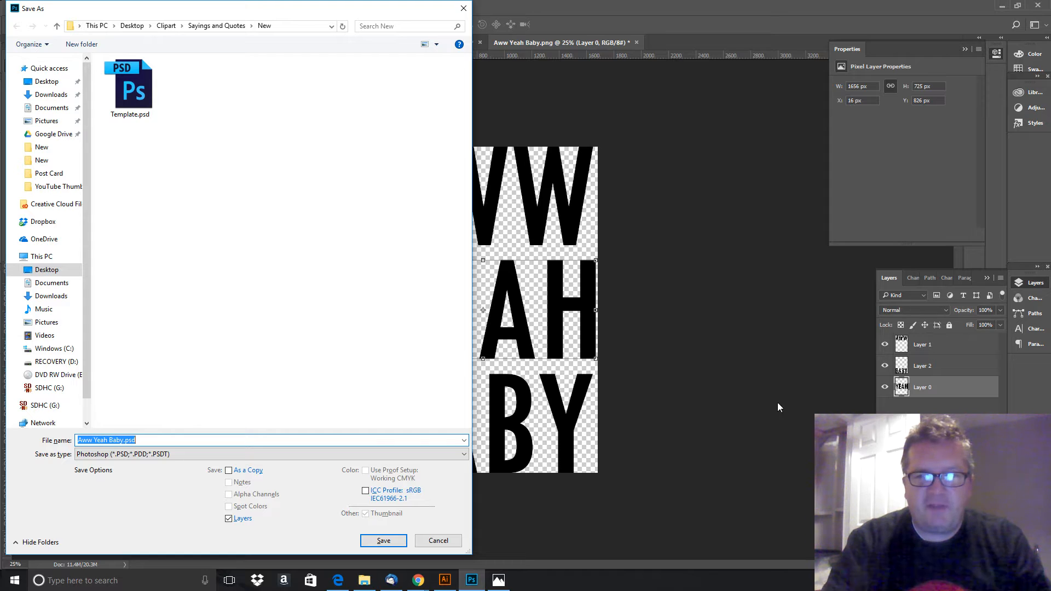
left_click(149, 454)
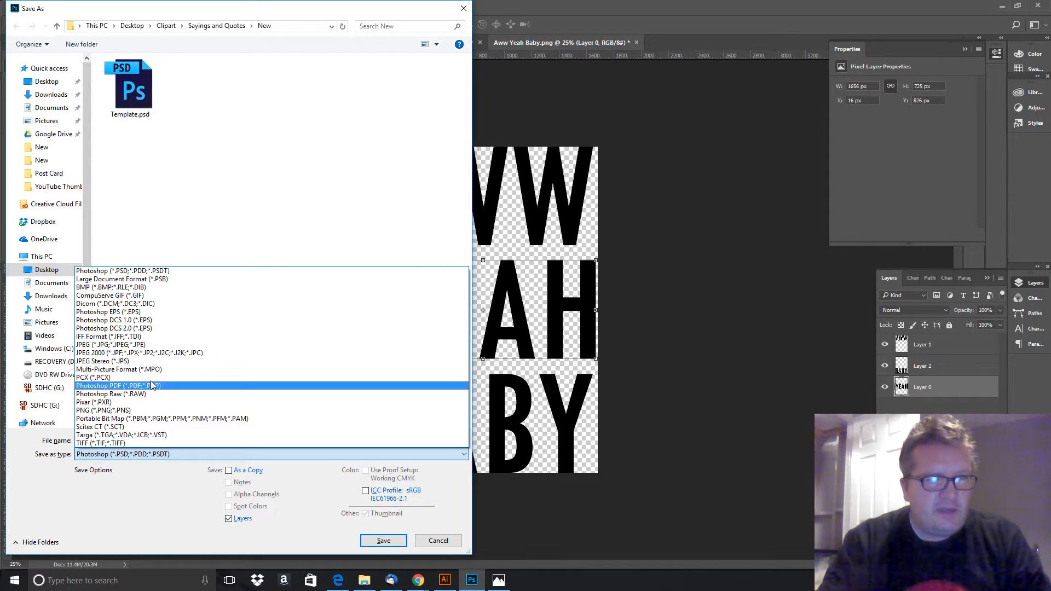
left_click(149, 412)
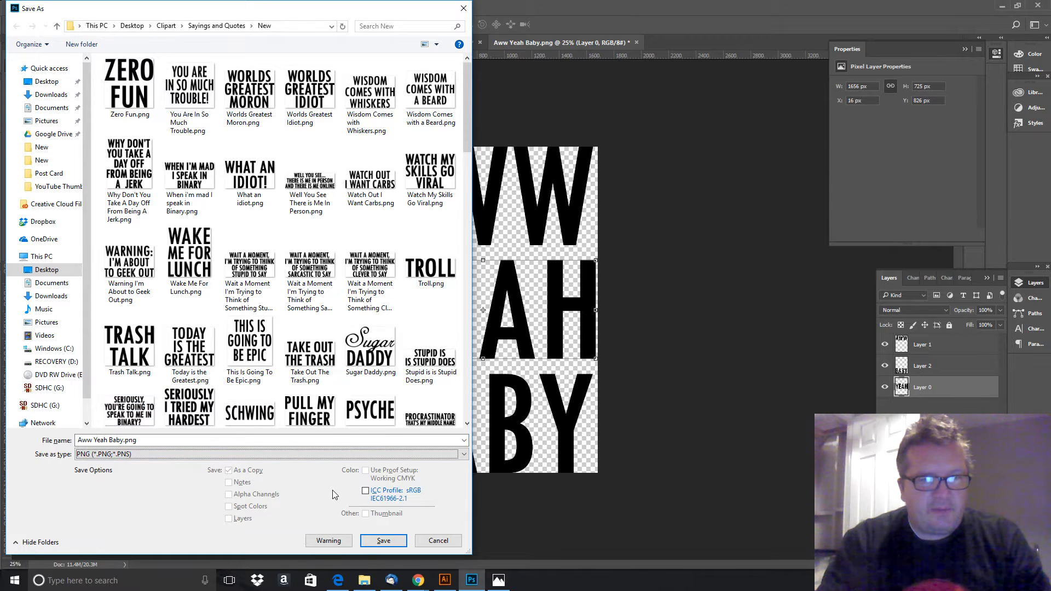
left_click(368, 541)
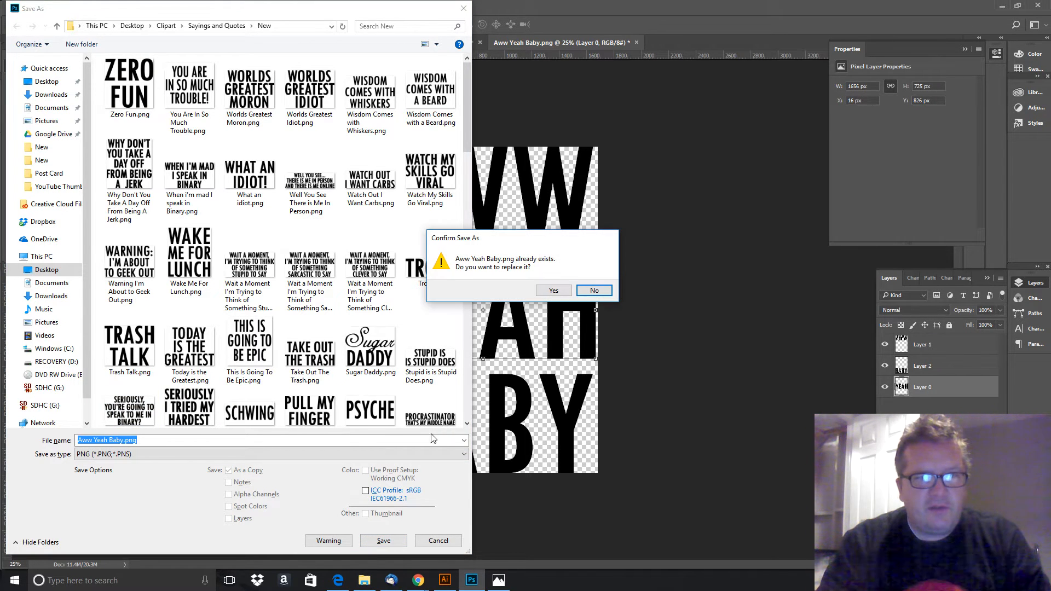
left_click(553, 291)
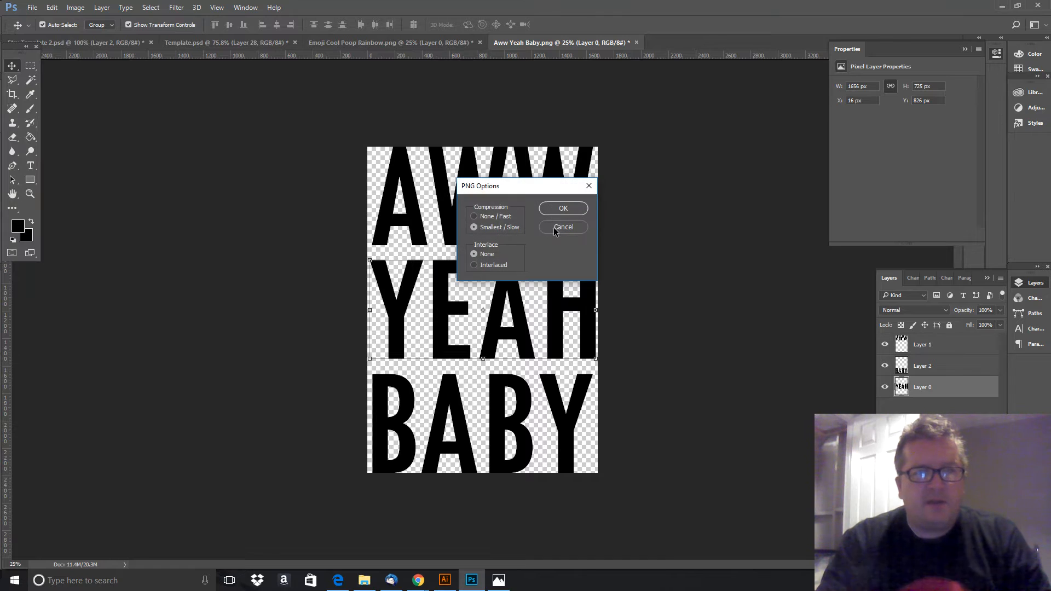
left_click(553, 208)
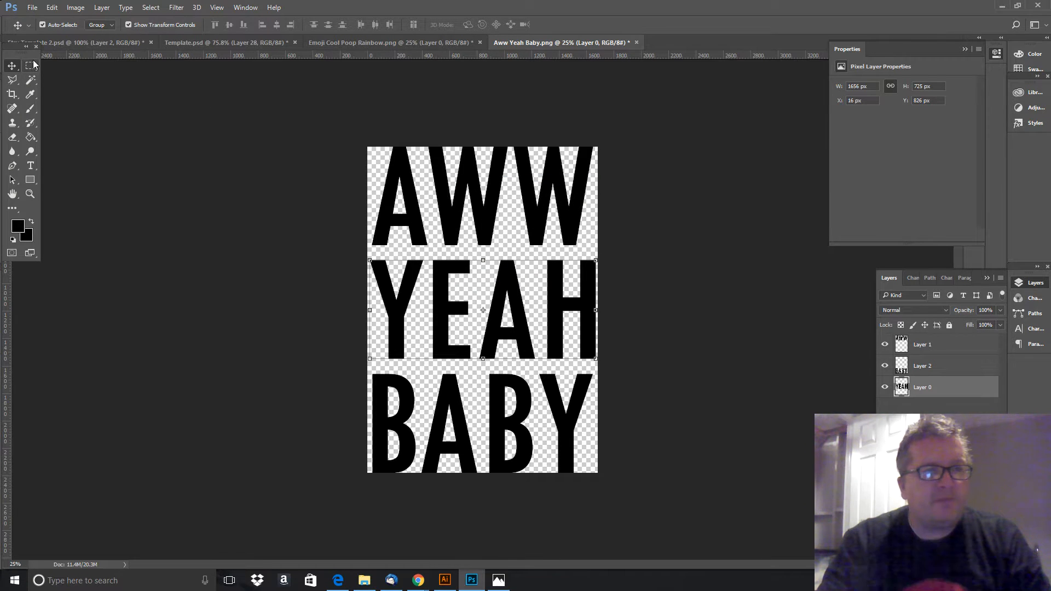
- Try flattening the three lettering layers into one image, and undo the flattening
right_click(934, 363)
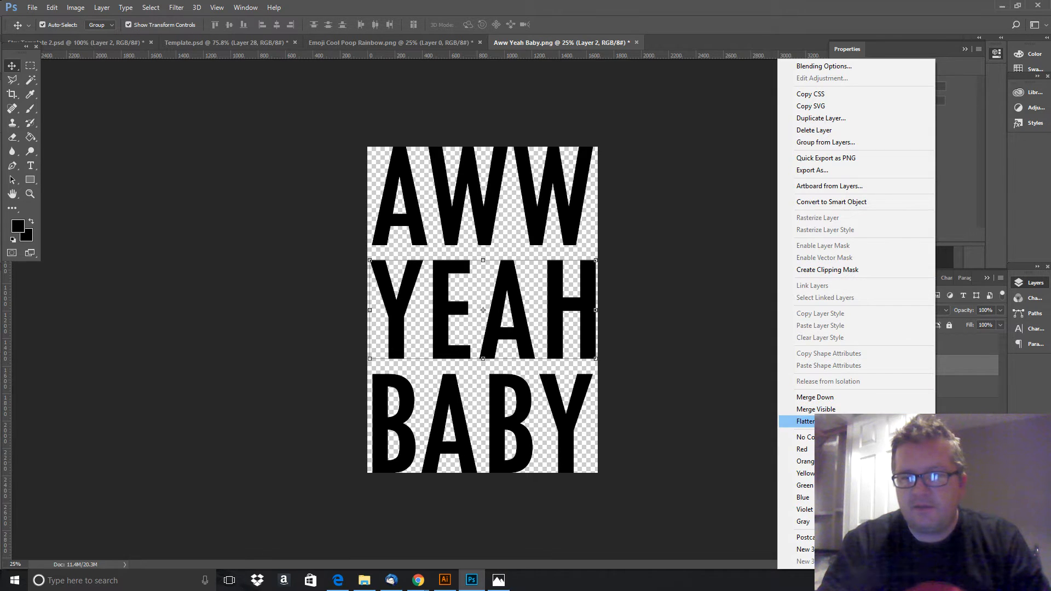
left_click(848, 421)
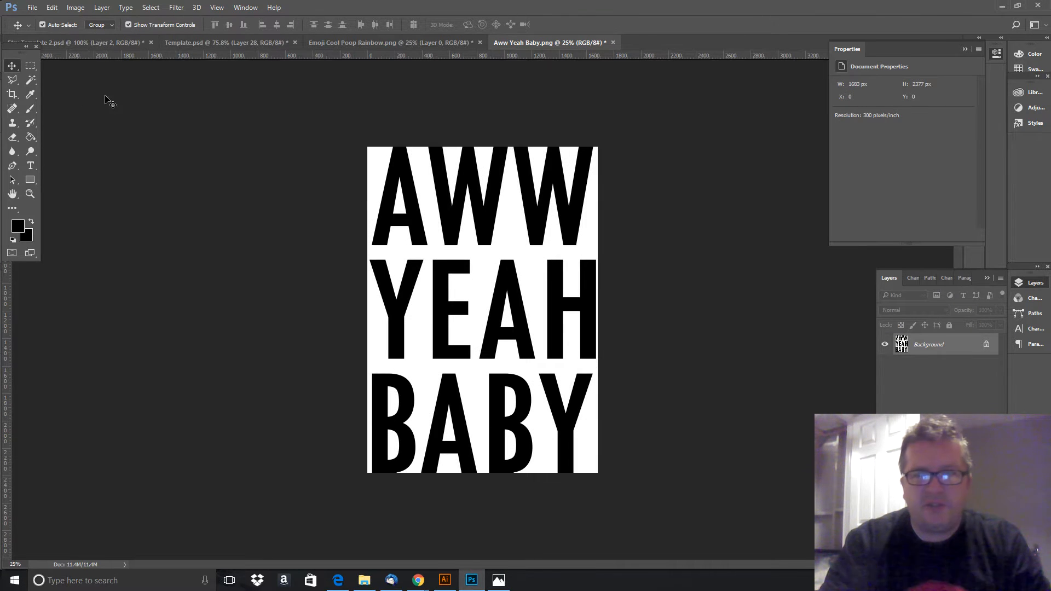
key("ctrl+z")
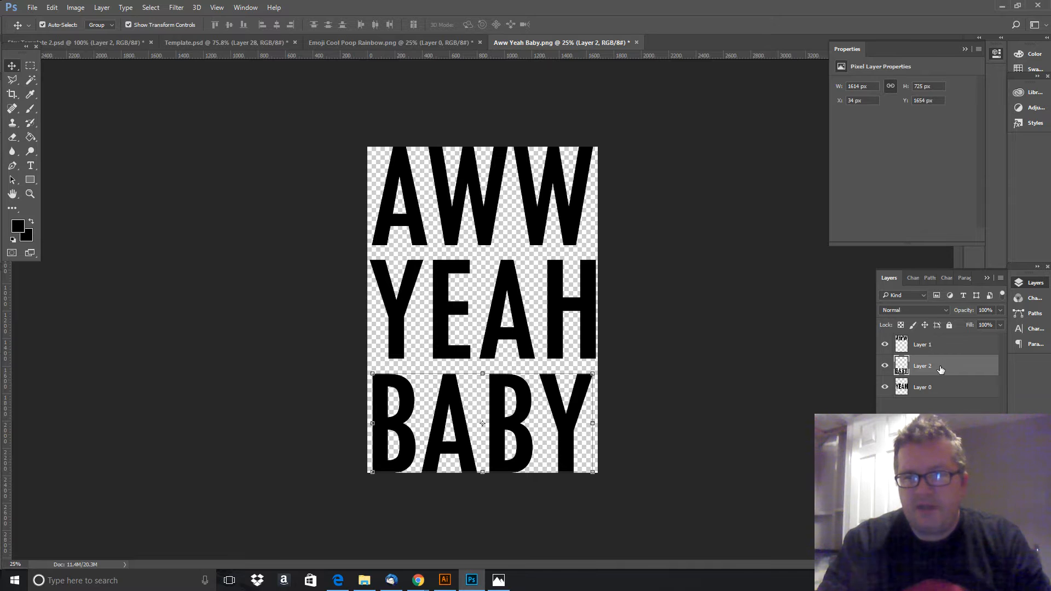
- Merge the visible lettering layers into one and select the whole canvas with a rectangular selection
right_click(941, 367)
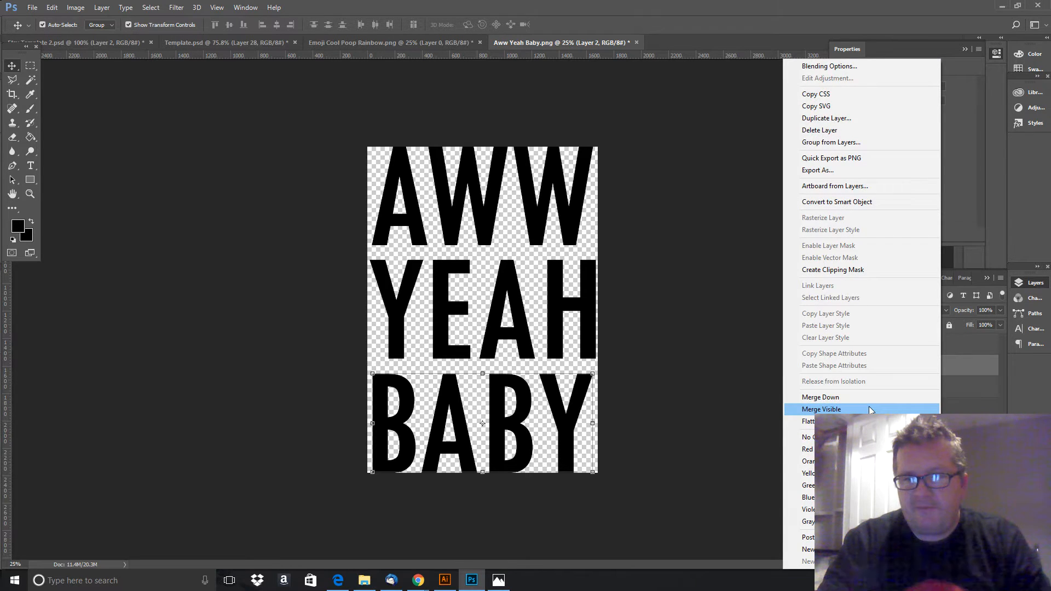
left_click(870, 409)
key("m")
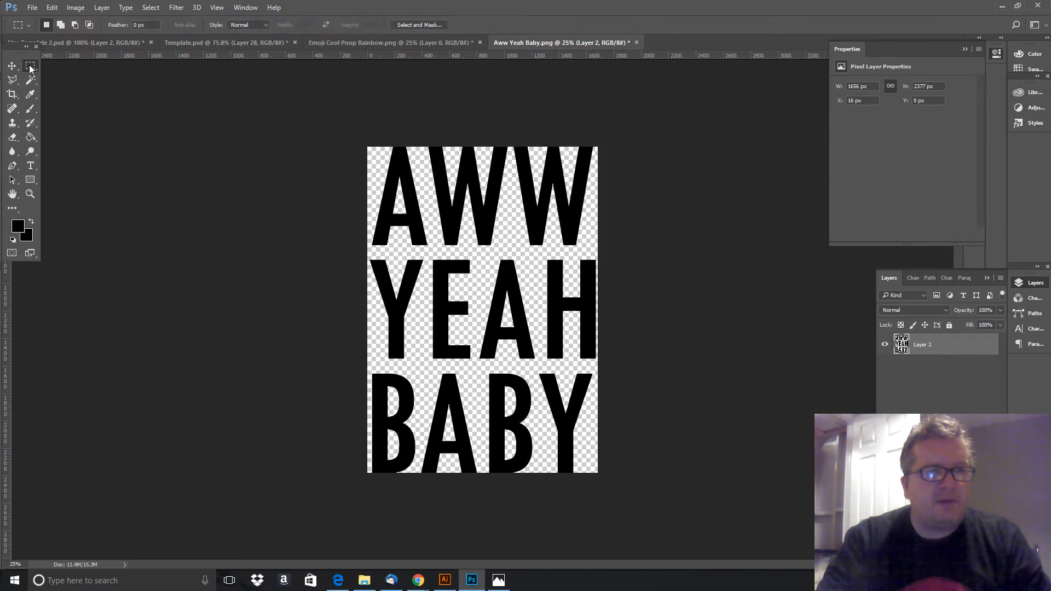
left_click_drag(371, 131, 512, 262)
left_click_drag(677, 494, 684, 508)
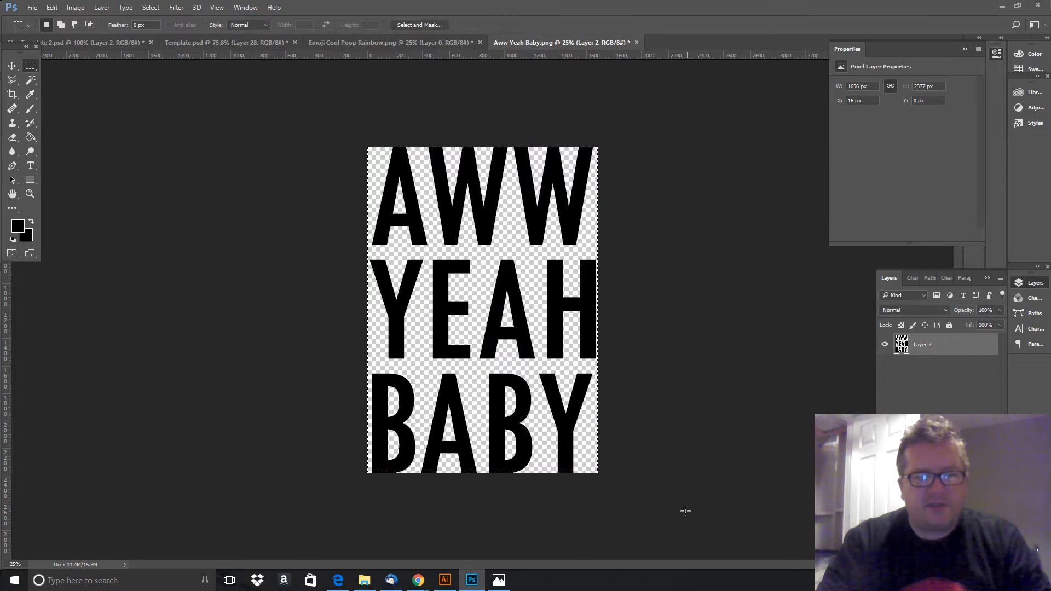
- Paste the merged lettering onto its own layer in the grey T-shirt document Template.psd
left_click(248, 43)
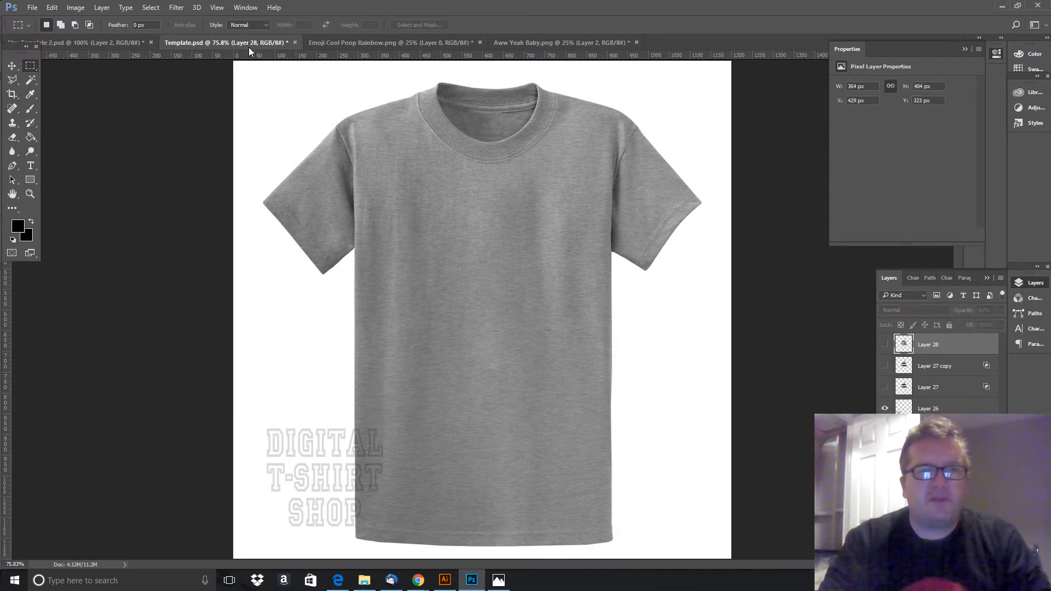
key("ctrl+v")
left_click(11, 66)
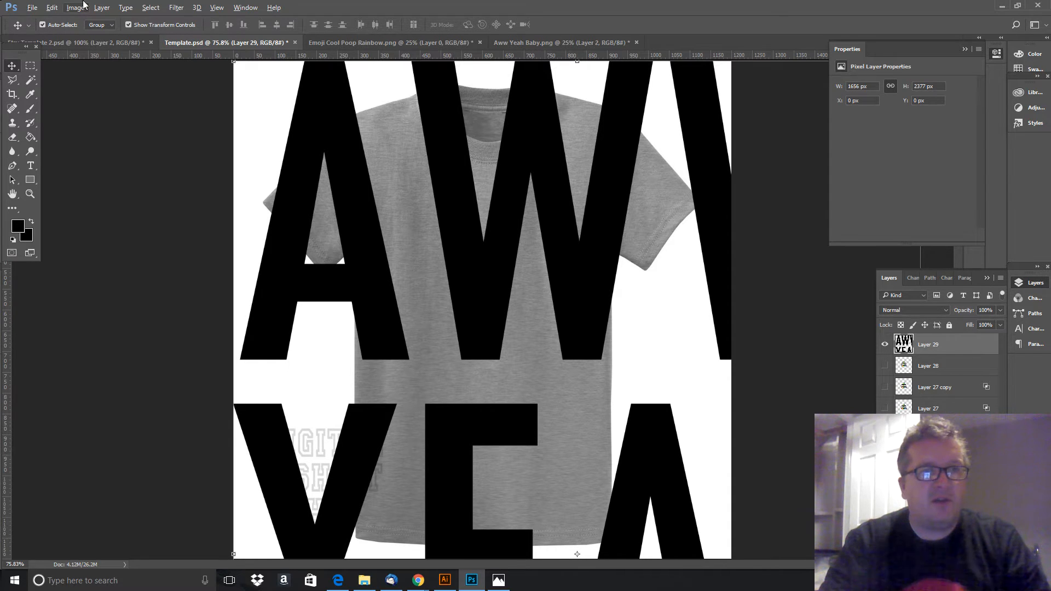
- Scale the pasted lettering to about 20.3% and place it on the shirt's chest at about X 446, Y 334 px
left_click(232, 63)
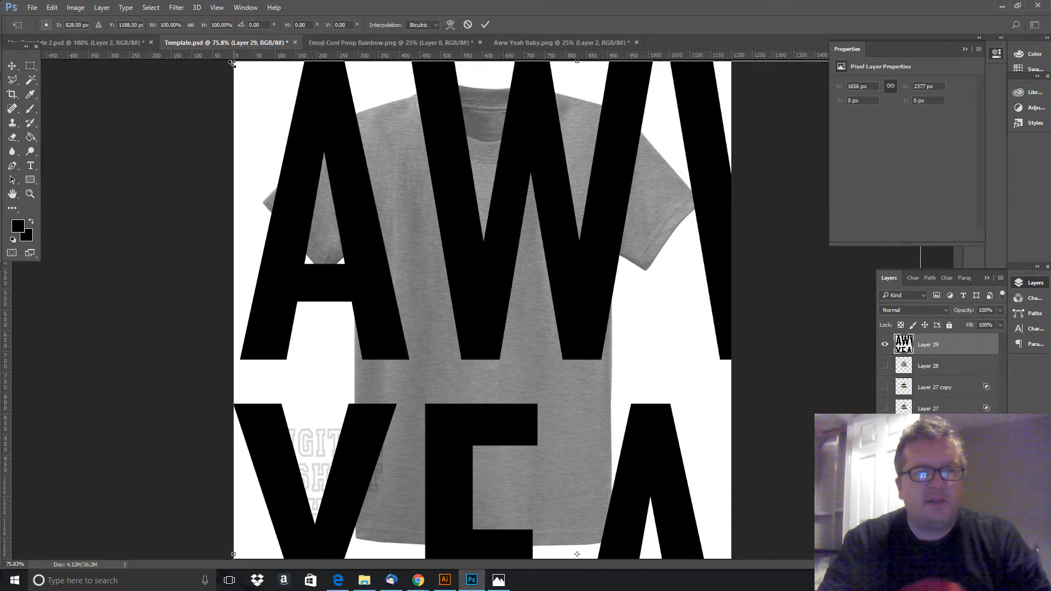
left_click_drag(232, 63, 610, 386)
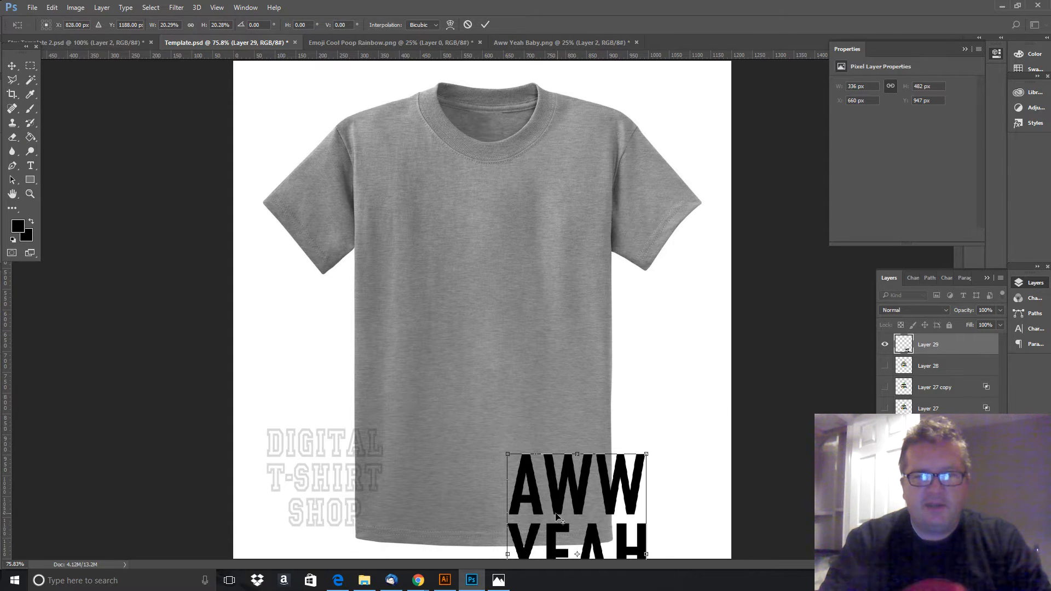
left_click_drag(585, 492, 495, 238)
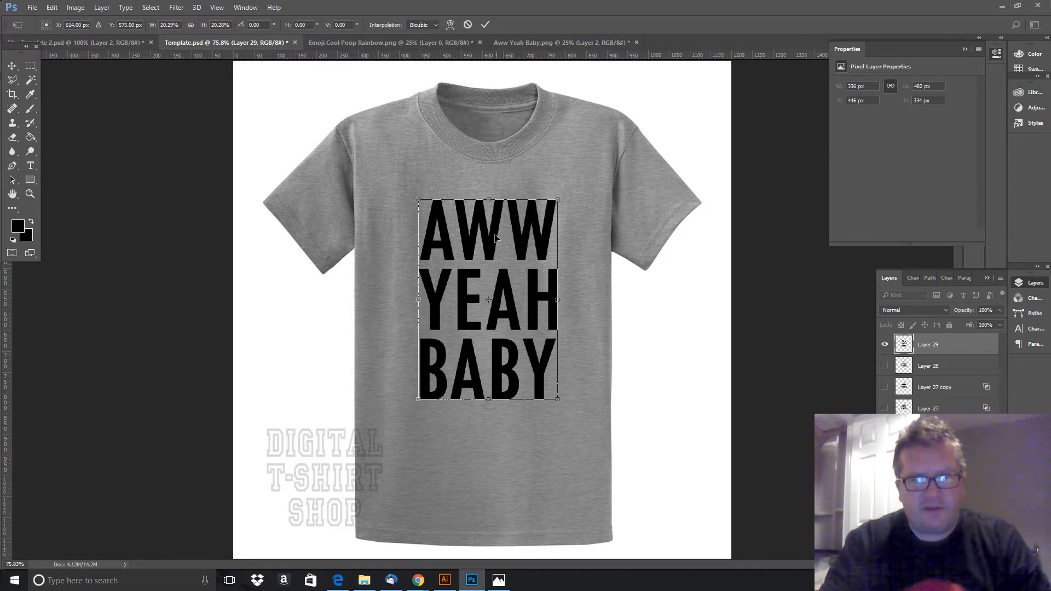
left_click(12, 65)
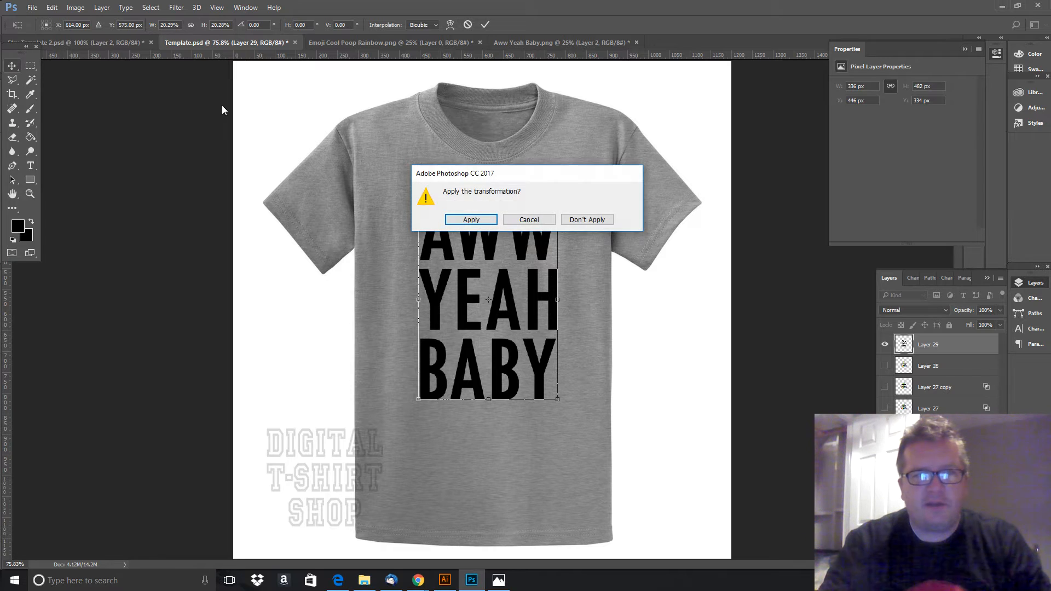
left_click(470, 220)
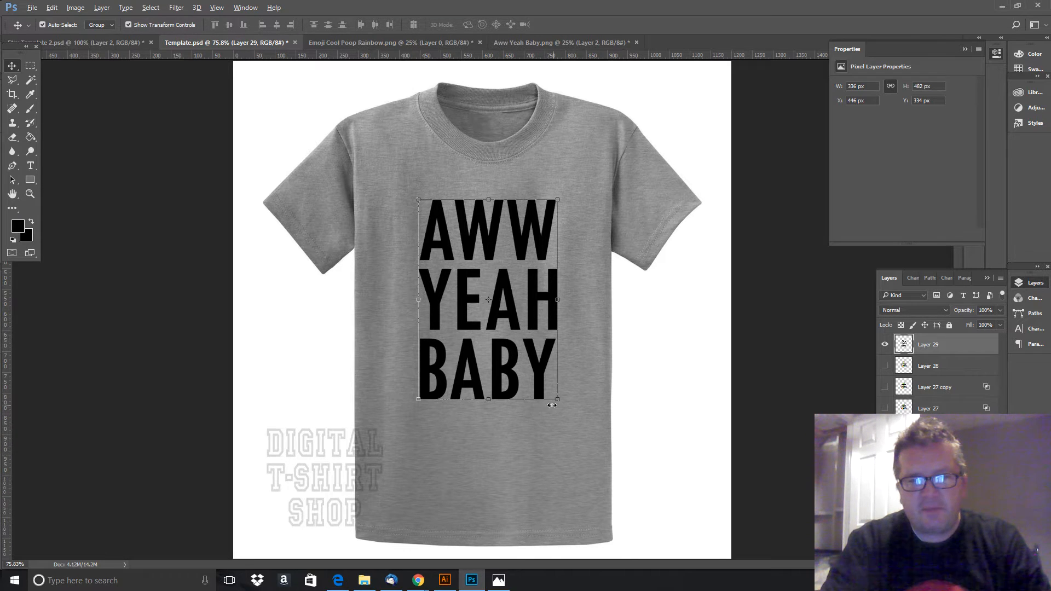
- Shrink the lettering to about 329 × 471 px, nudge it to X 454, Y 320 px, and apply the transformation
mouse_move(555, 400)
left_mouse_down()
mouse_move(548, 395)
mouse_move(556, 398)
left_mouse_up()
key("Up")
key("Up")
key("Up")
key("Up")
key("Up")
key("Up")
key("Up")
key("Up")
key("Up")
key("Up")
key("Up")
key("Up")
key("Up")
key("Up")
key("Up")
key("Up")
key("Up")
key("Up")
key("Up")
key("Up")
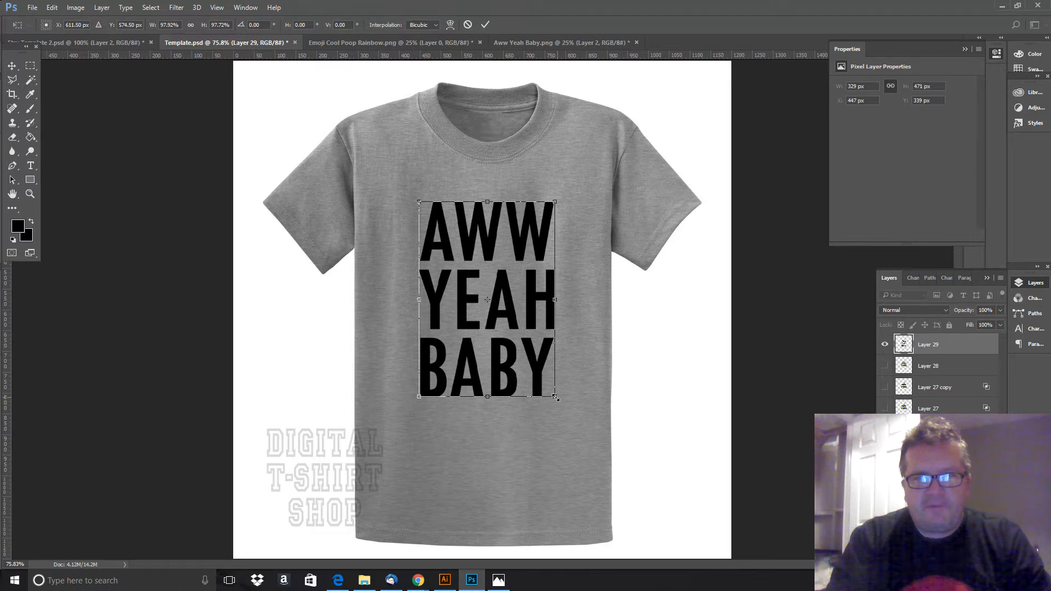
key("Right")
key("Right")
key("Right")
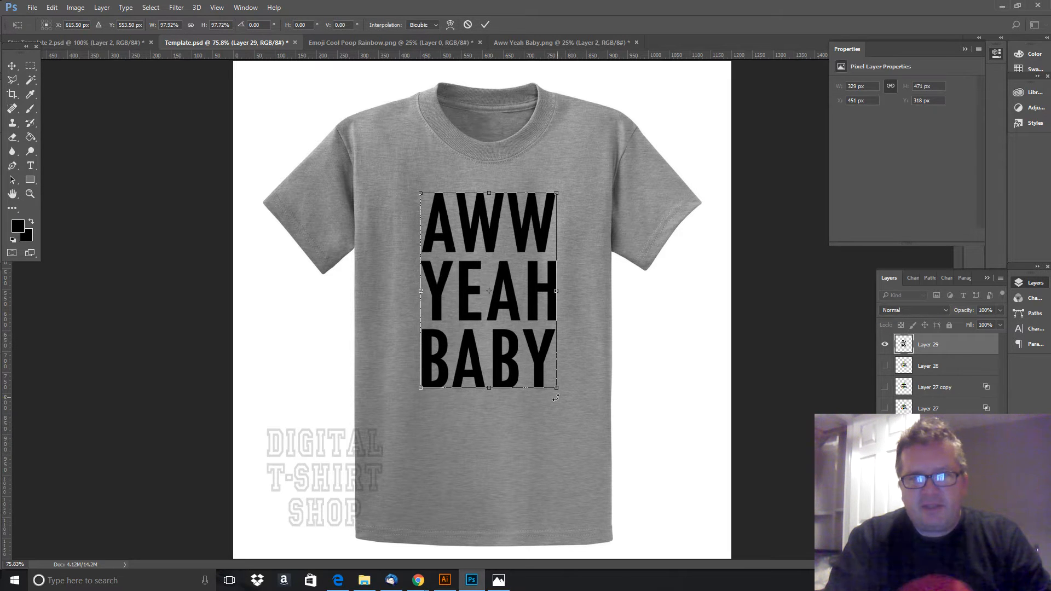
key("Down")
key("Down")
key("Right")
key("Right")
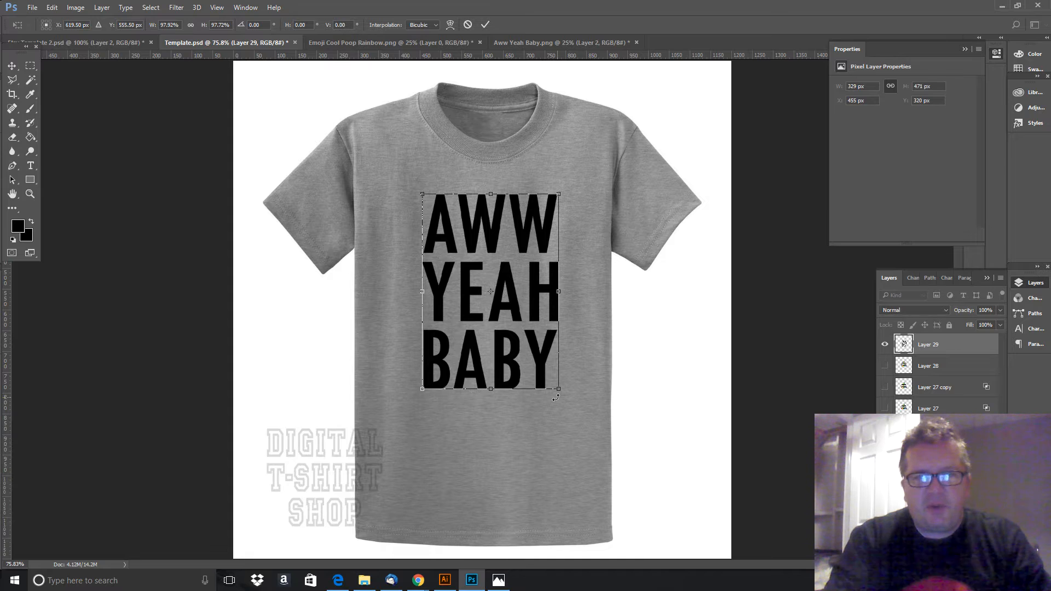
key("Left")
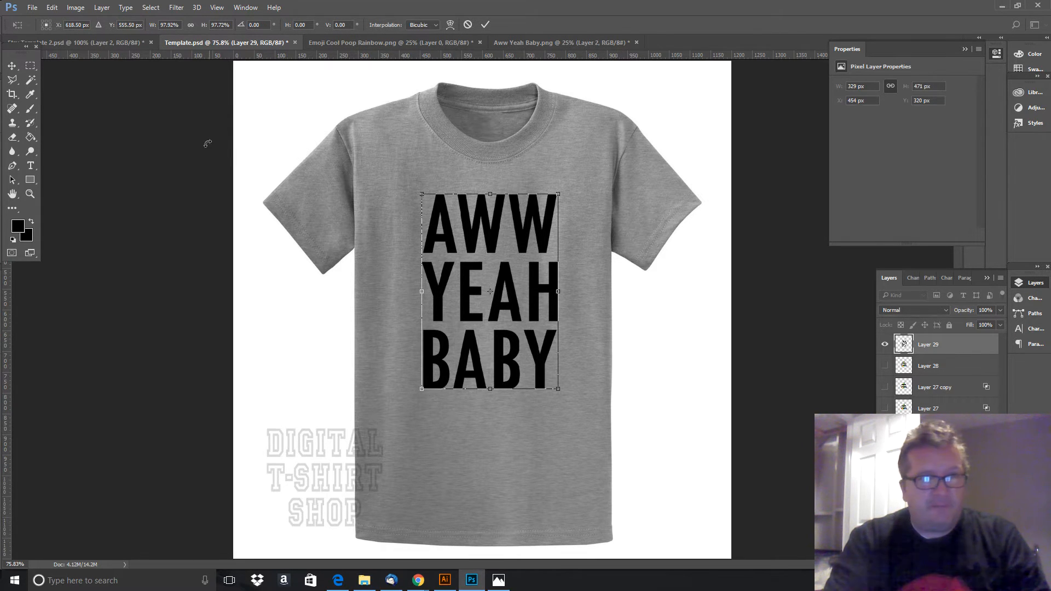
left_click(11, 65)
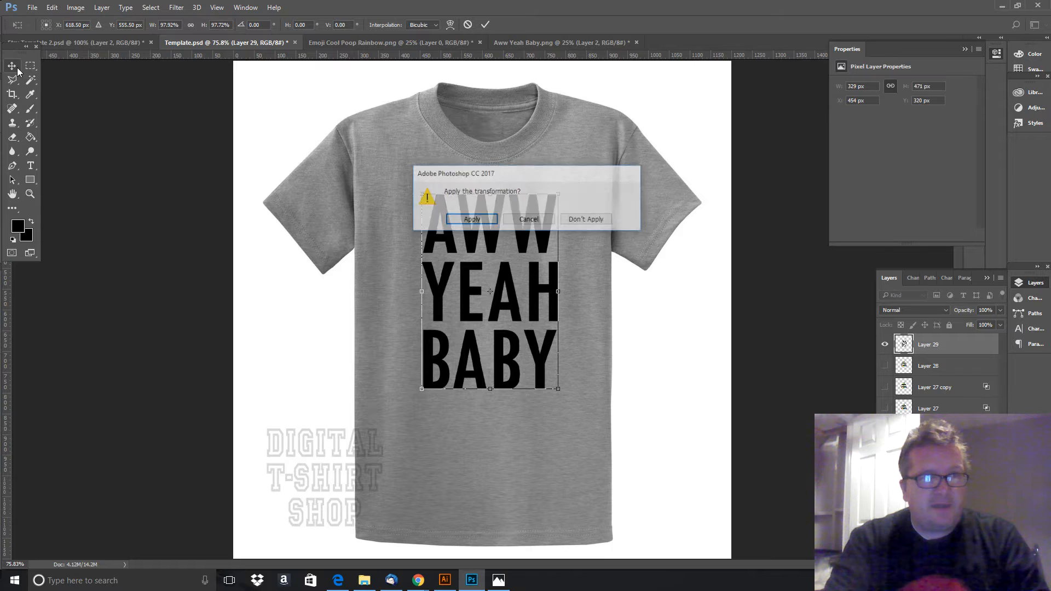
left_click(459, 220)
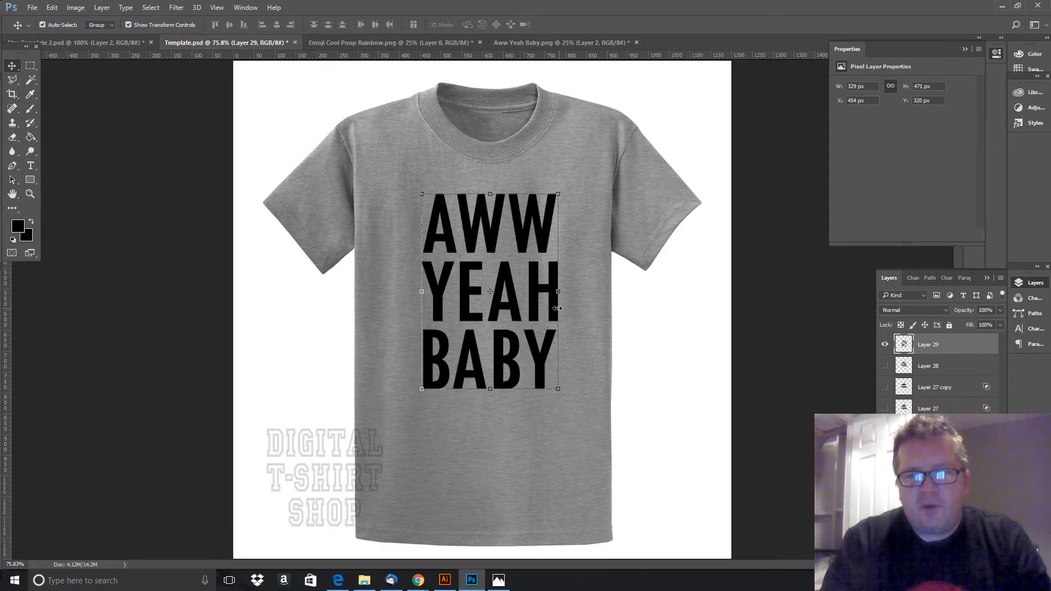
- Rescale the lettering to about 341 × 488 px, position it at about X 448, Y 319 px, and apply the transformation
left_click_drag(558, 387, 581, 421)
left_click_drag(521, 378, 515, 402)
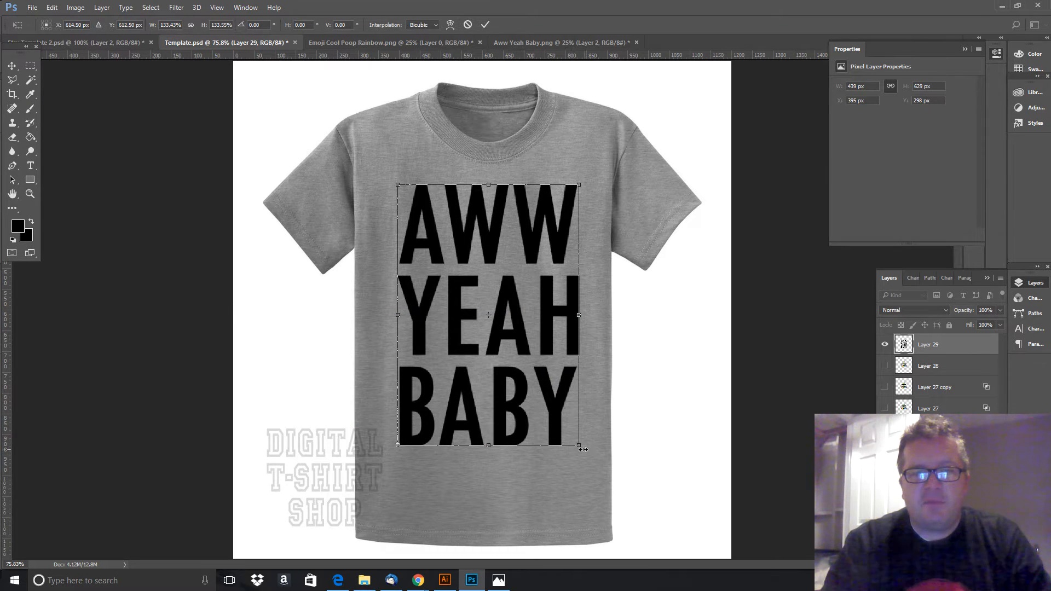
left_click_drag(577, 445, 557, 417)
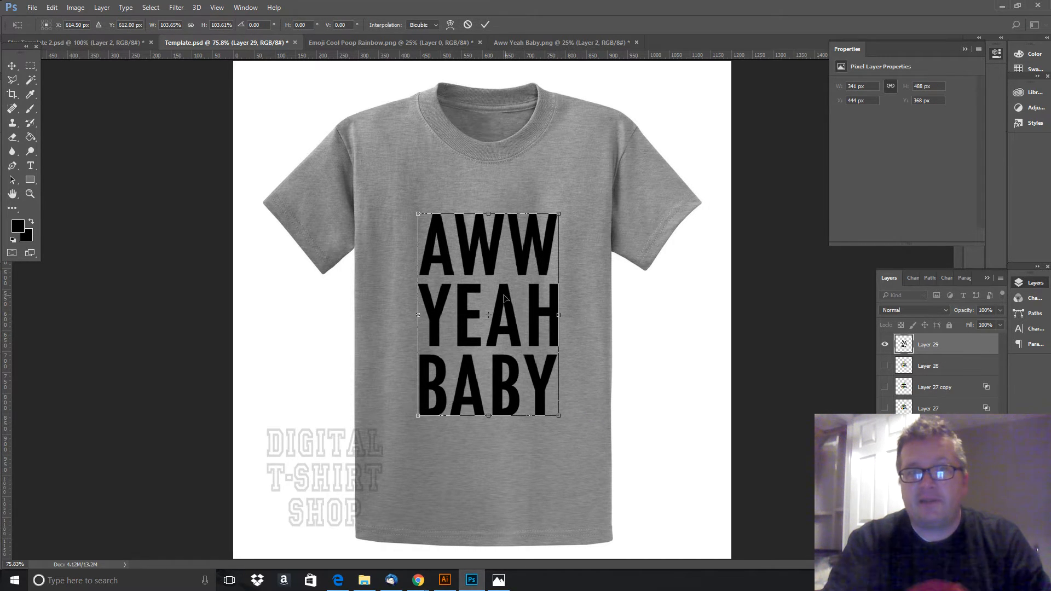
left_click_drag(495, 269, 494, 248)
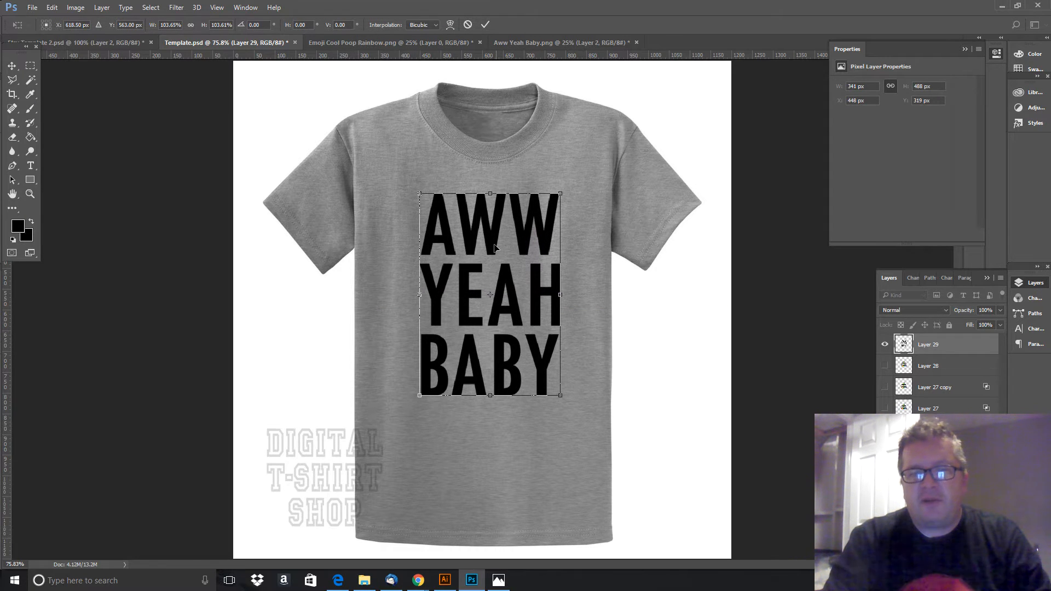
left_click(12, 65)
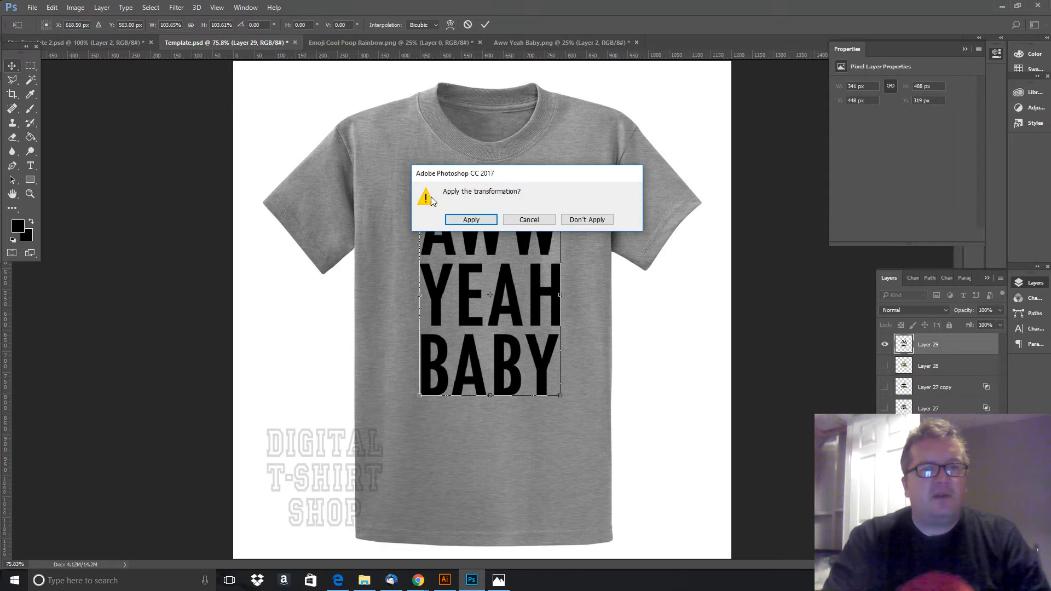
left_click(469, 219)
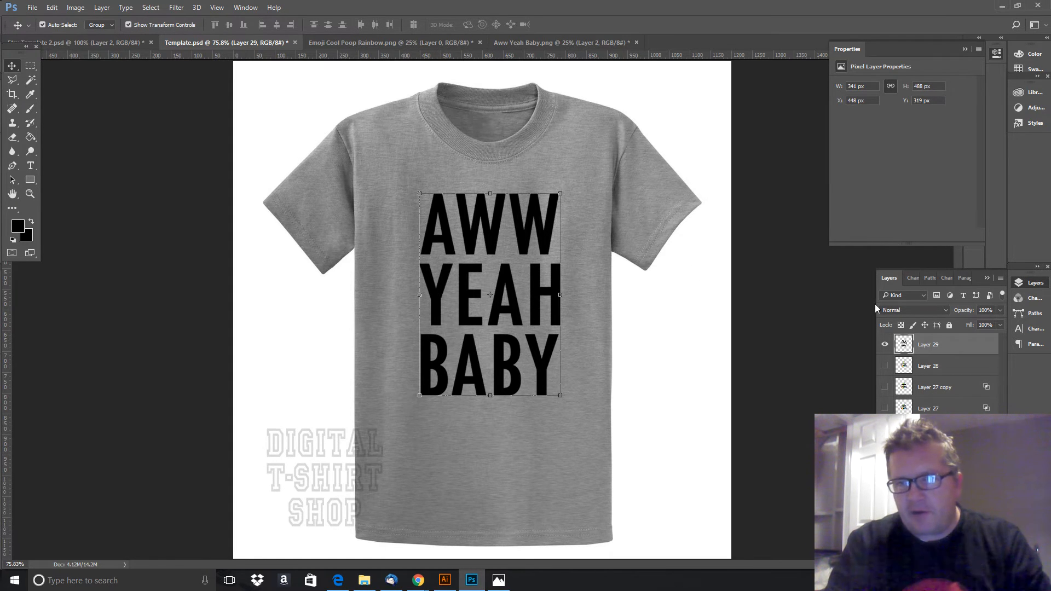
- Reduce the lettering layer's opacity to 74% and switch to the rectangular selection tool
left_click(999, 311)
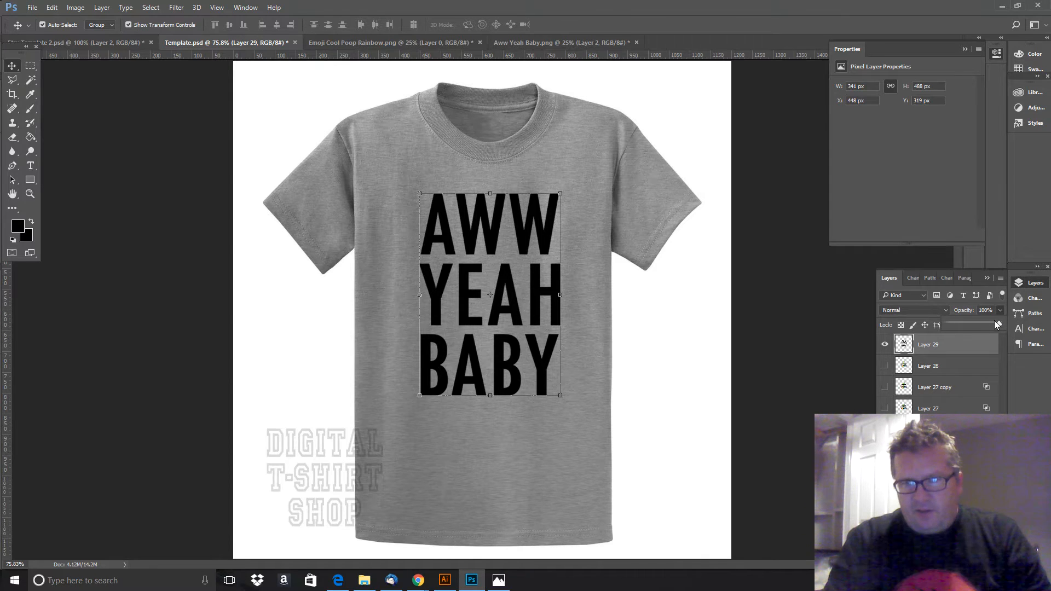
left_click_drag(994, 326, 986, 327)
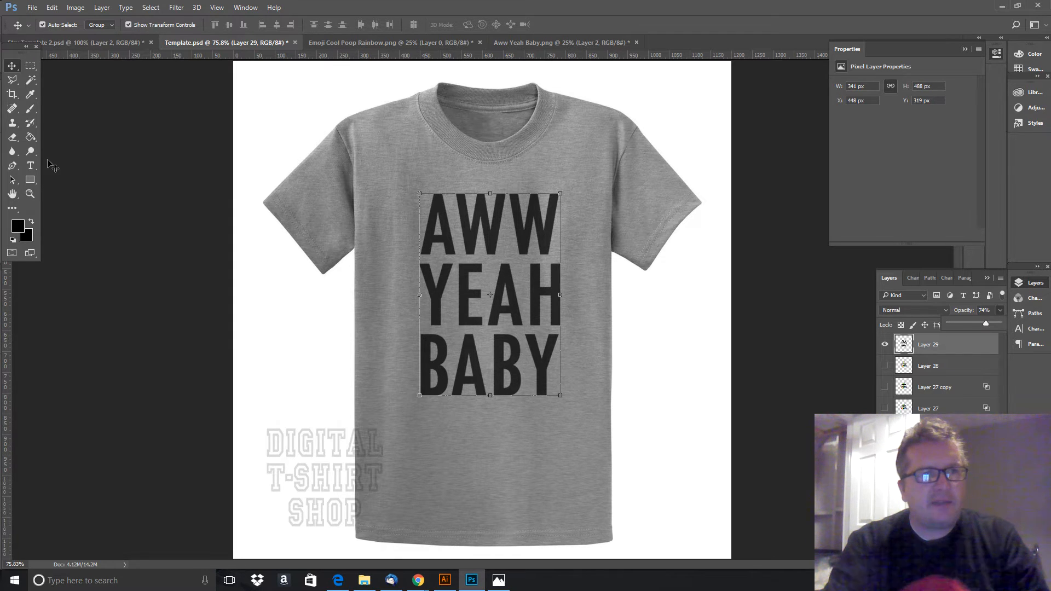
left_click(30, 66)
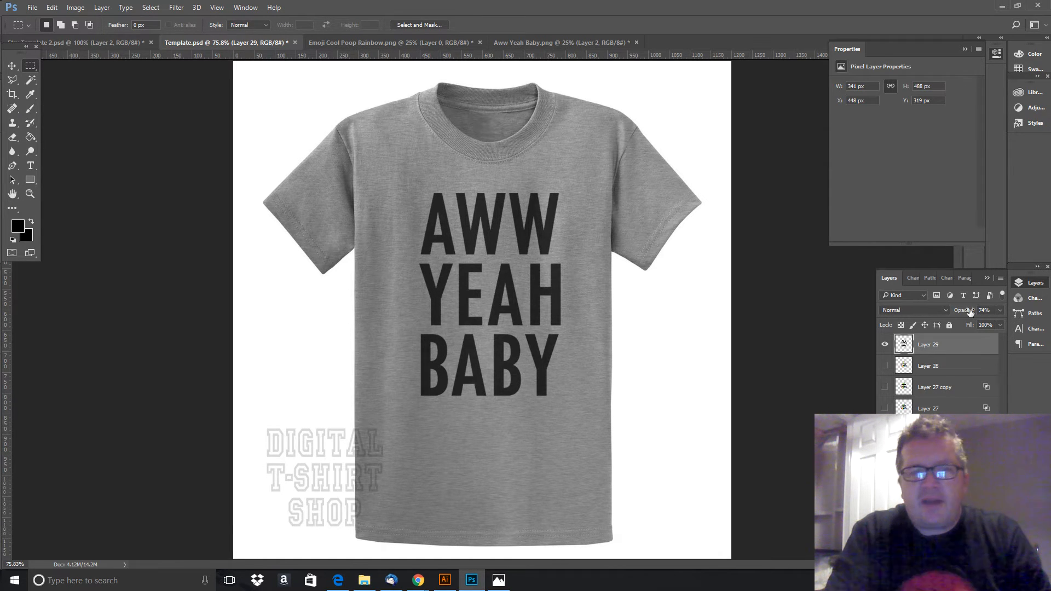
- Save the mockup as a JPEG named "Aww Yeah Baby T-Shirt" in the Designs > New folder
left_click(35, 10)
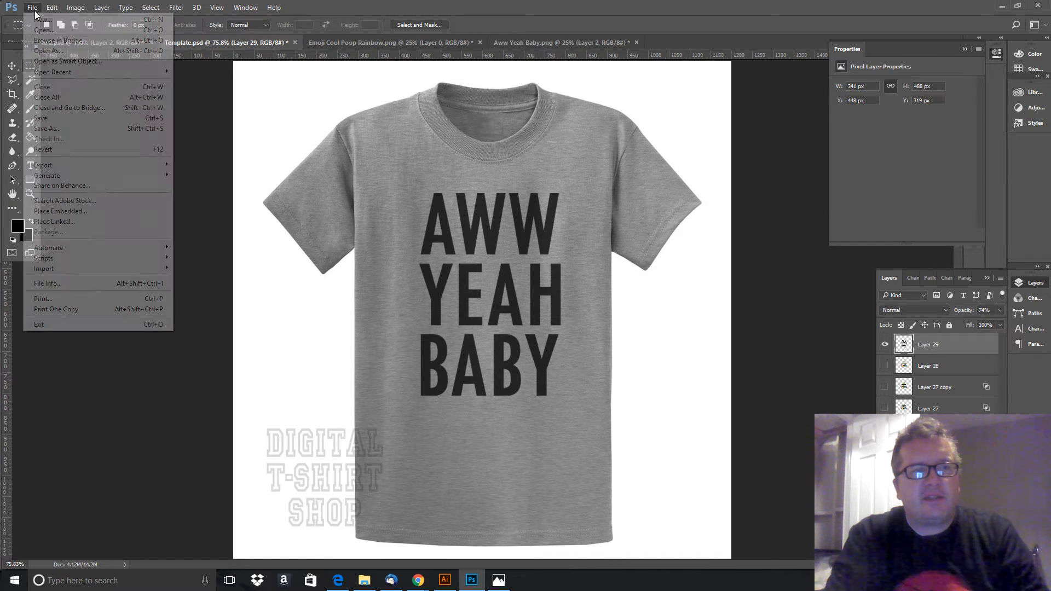
left_click(77, 129)
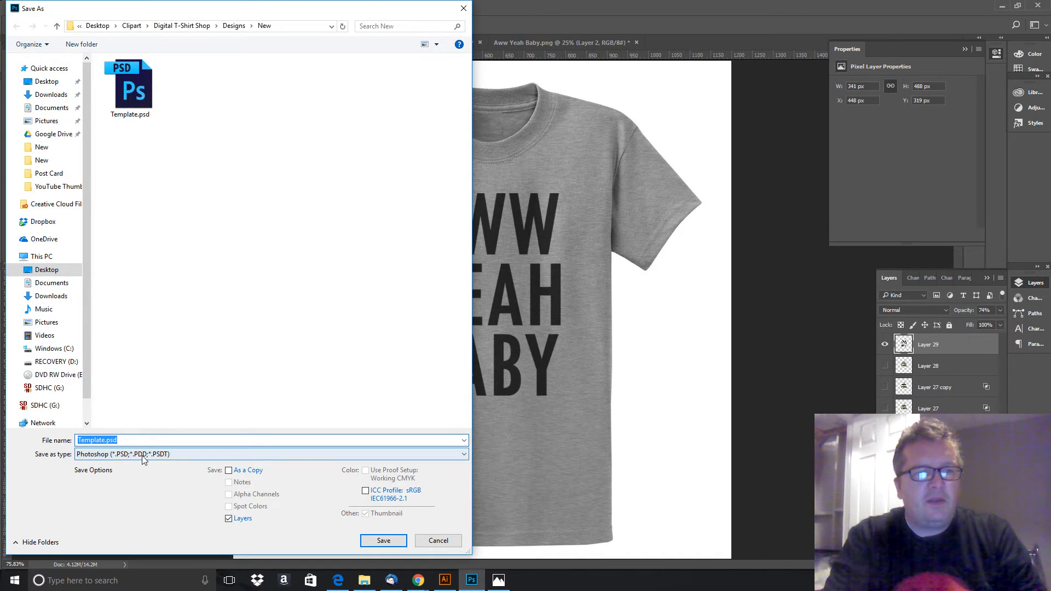
left_click(143, 456)
left_click(198, 344)
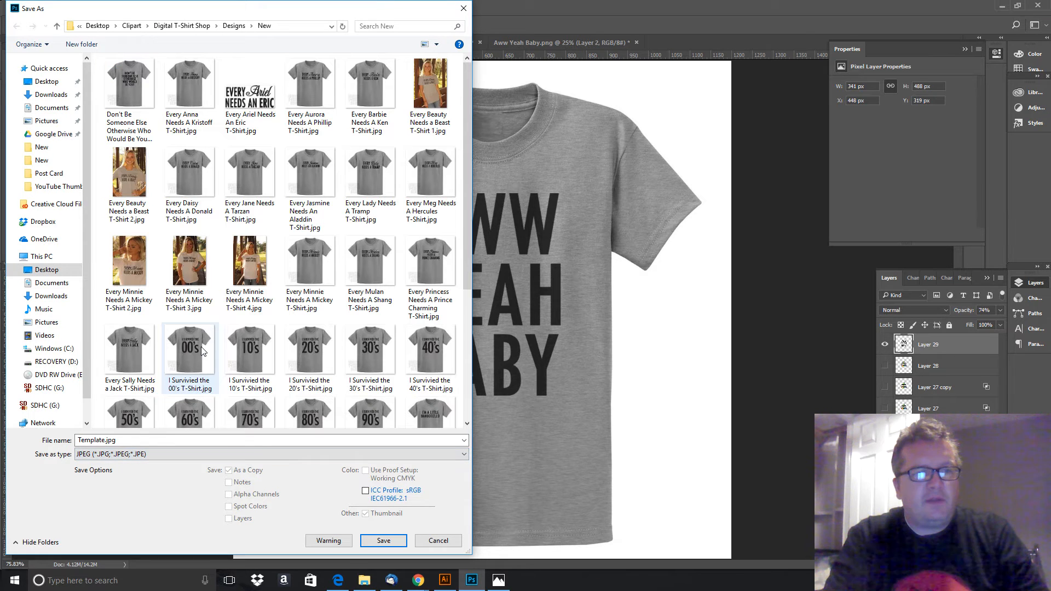
left_click(156, 439)
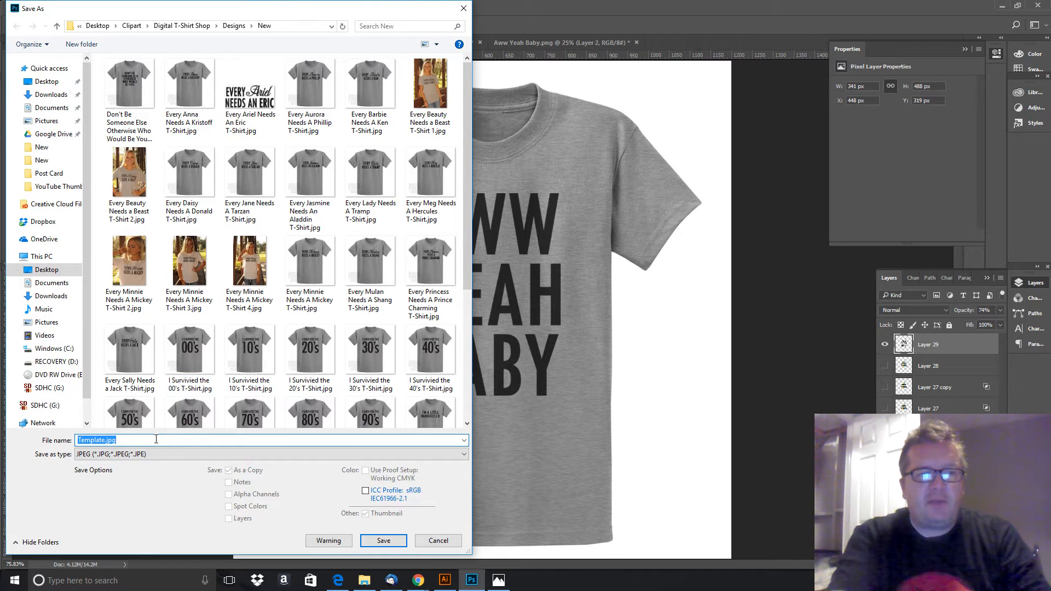
type("Aww Yeah Baby T-Shirt")
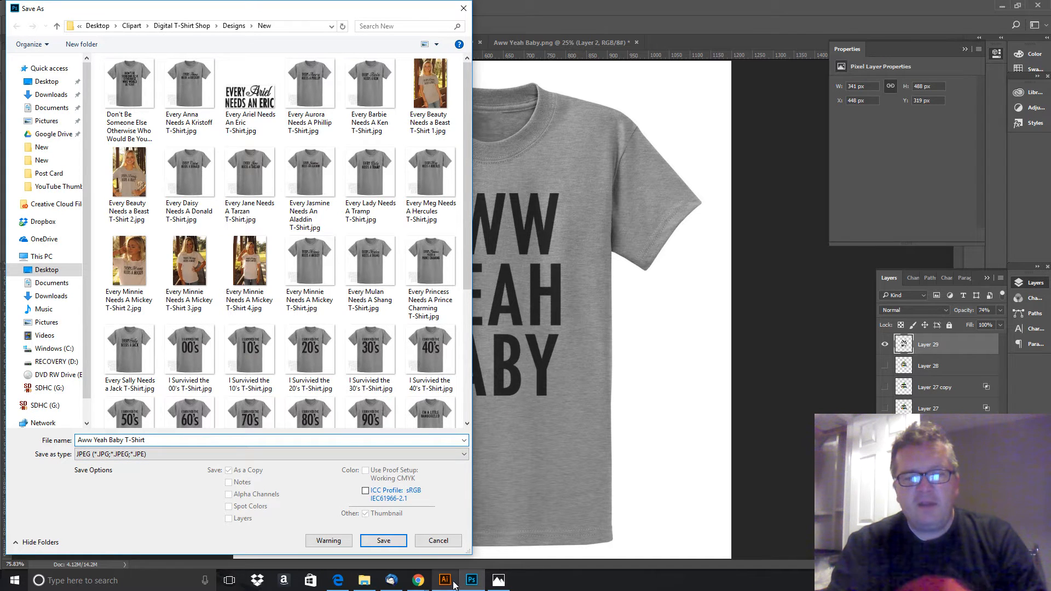
mouse_move(448, 586)
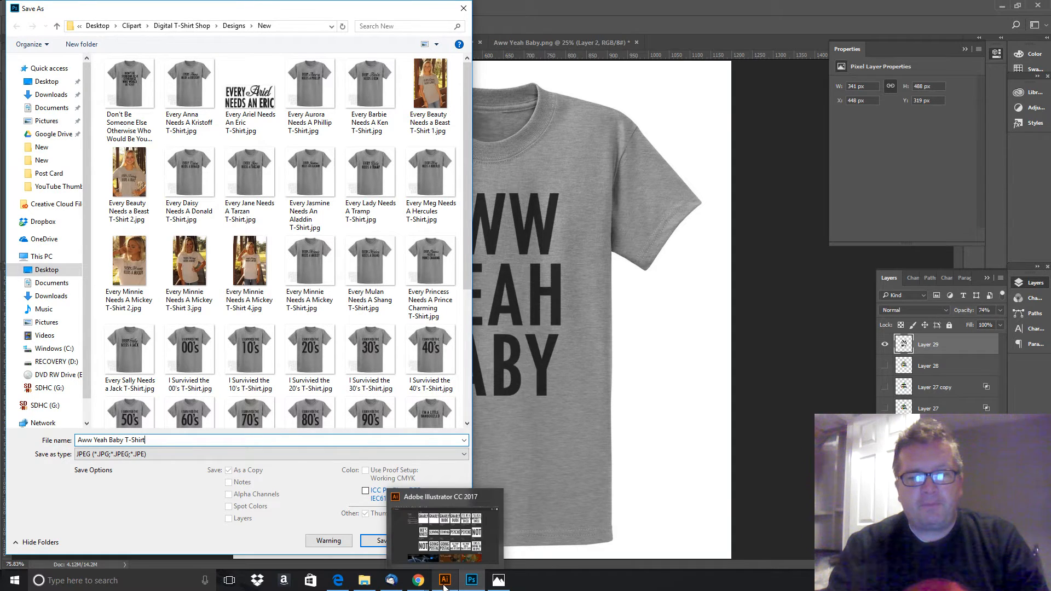
mouse_move(445, 544)
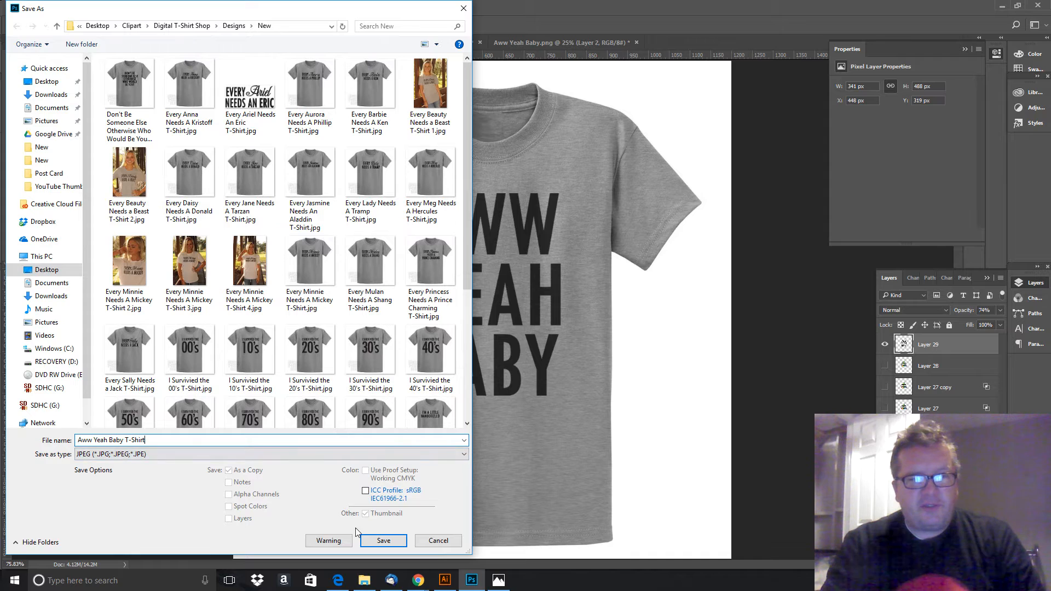
left_click(378, 540)
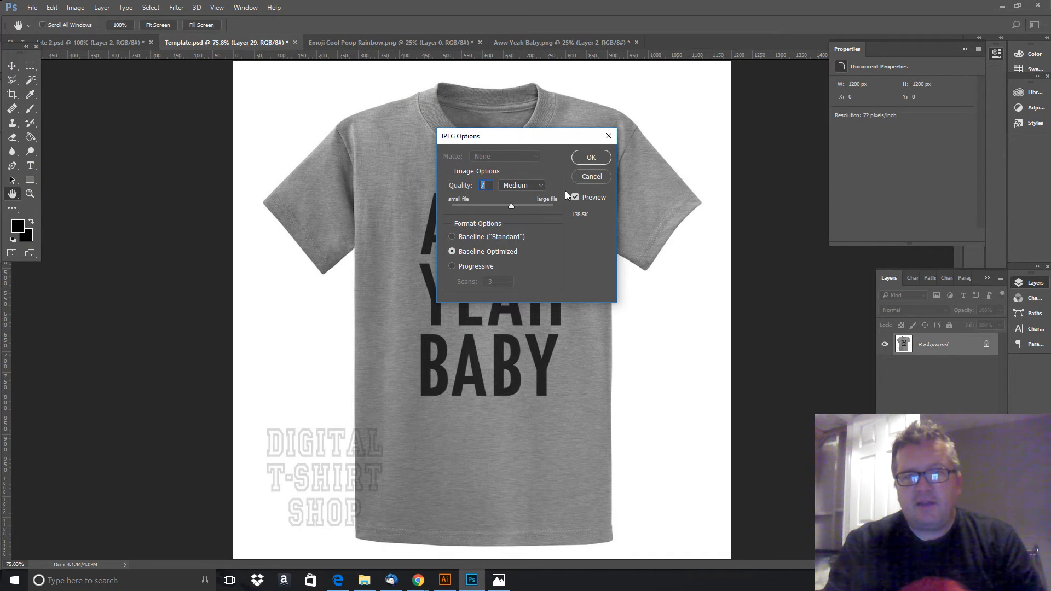
- Try JPEG quality 12 (Maximum), set it back to 7 (Medium), and complete the export
left_click_drag(511, 206, 535, 213)
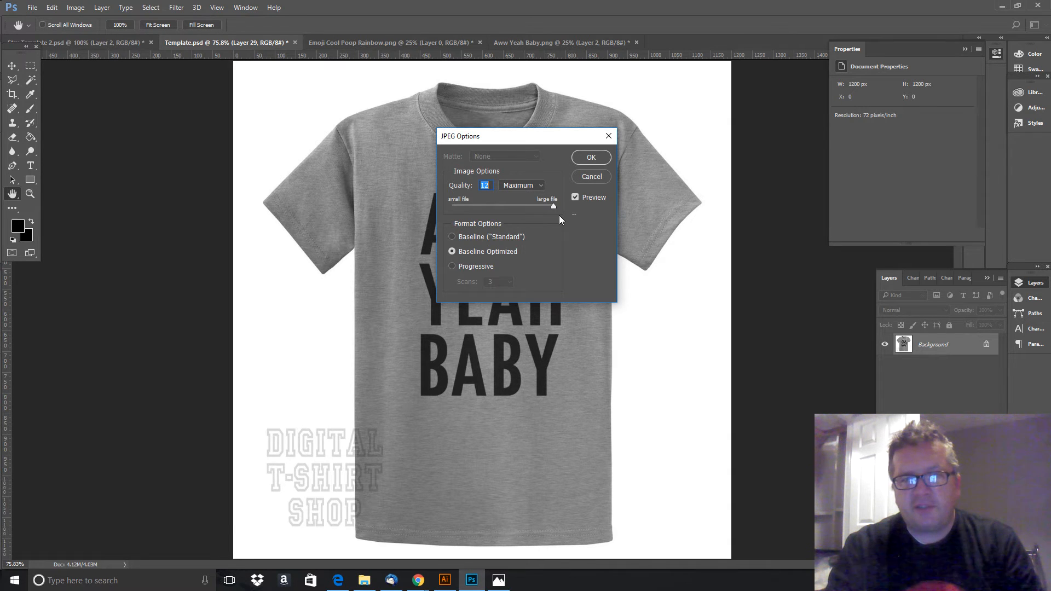
left_click_drag(559, 217, 528, 216)
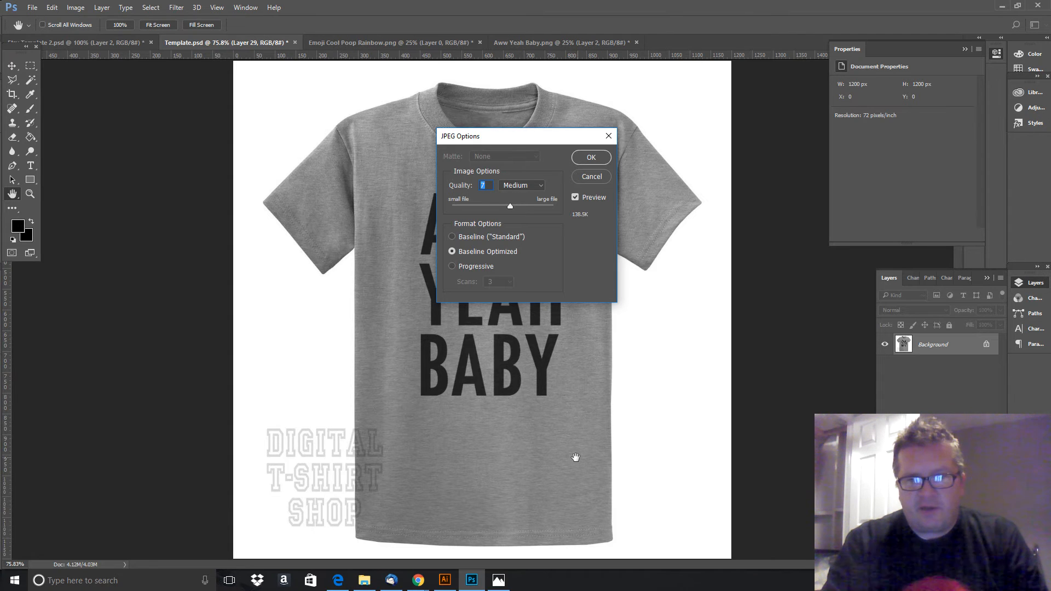
left_click(592, 159)
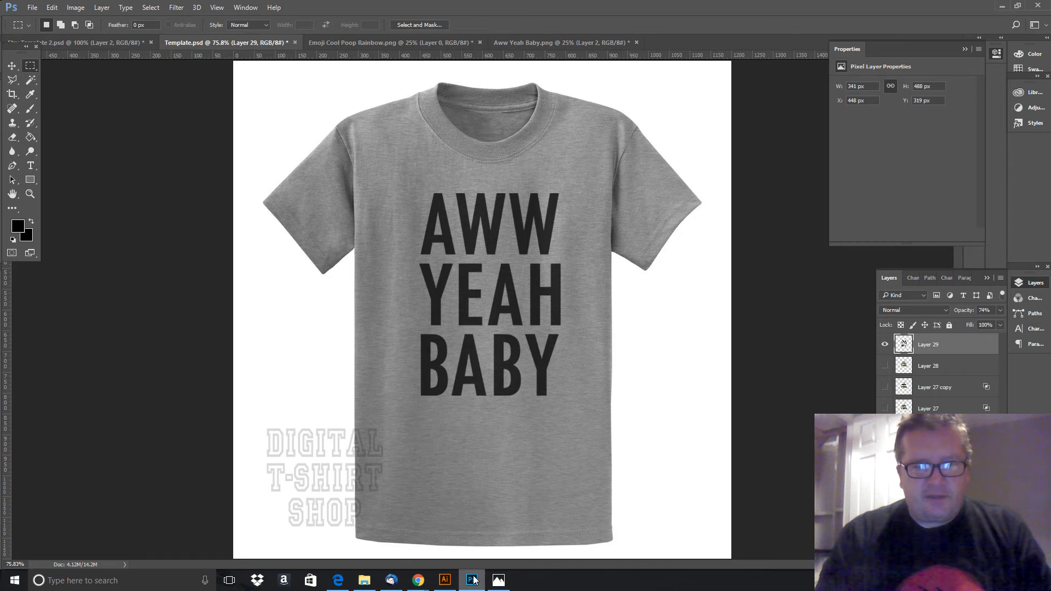
- Switch to the Move tool and deselect the lettering layer
mouse_move(474, 580)
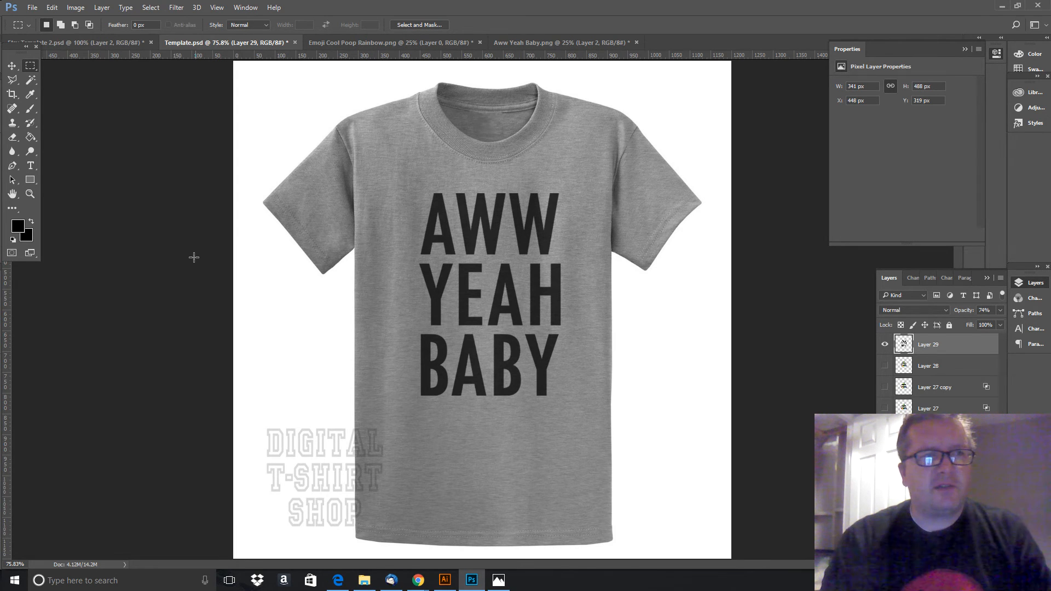
left_click(11, 66)
left_click(188, 159)
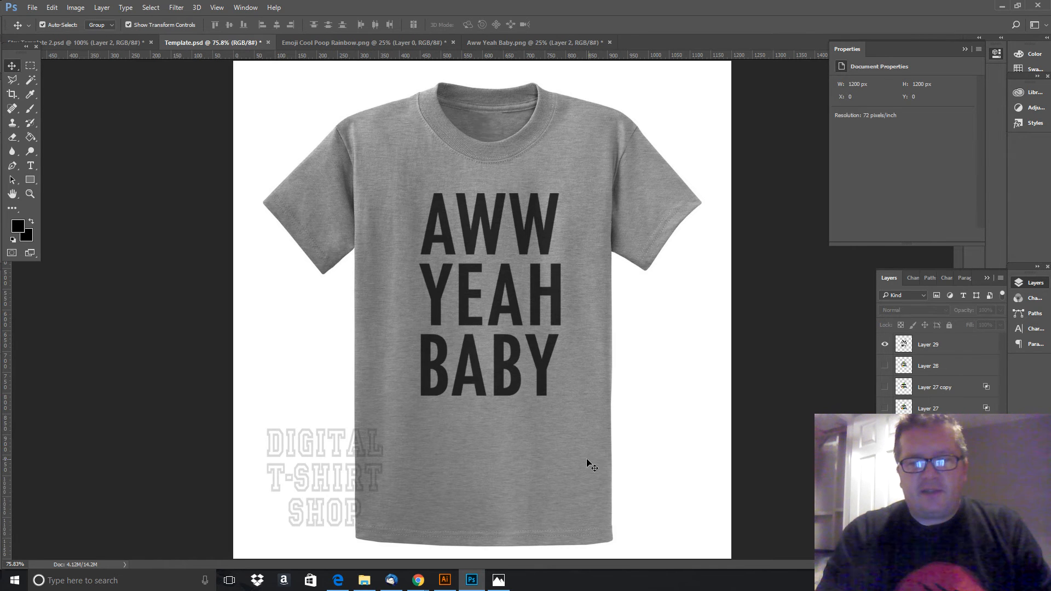